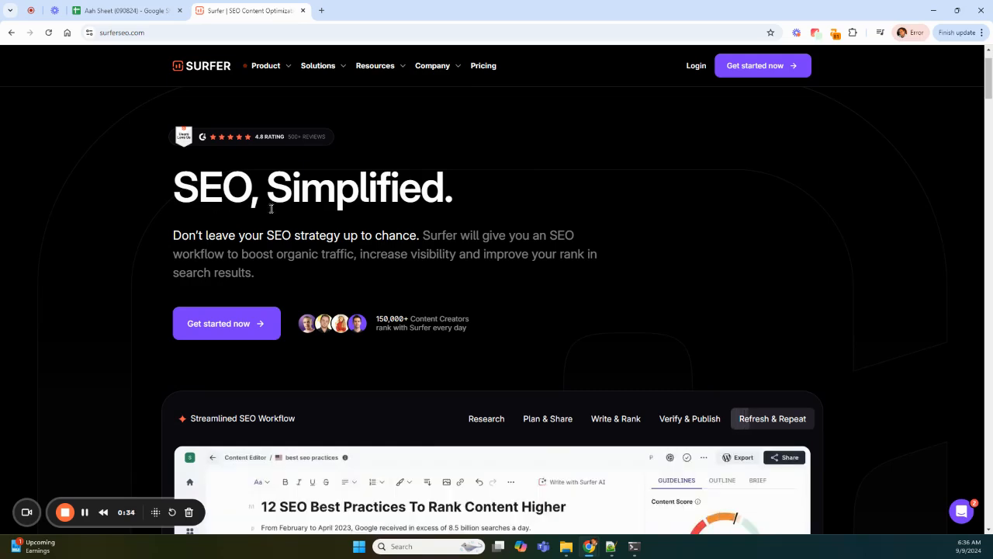
Look over the Surfer home page and log in to the Surfer account
scroll(474, 246, "down", 1)
scroll(474, 250, "down", 5)
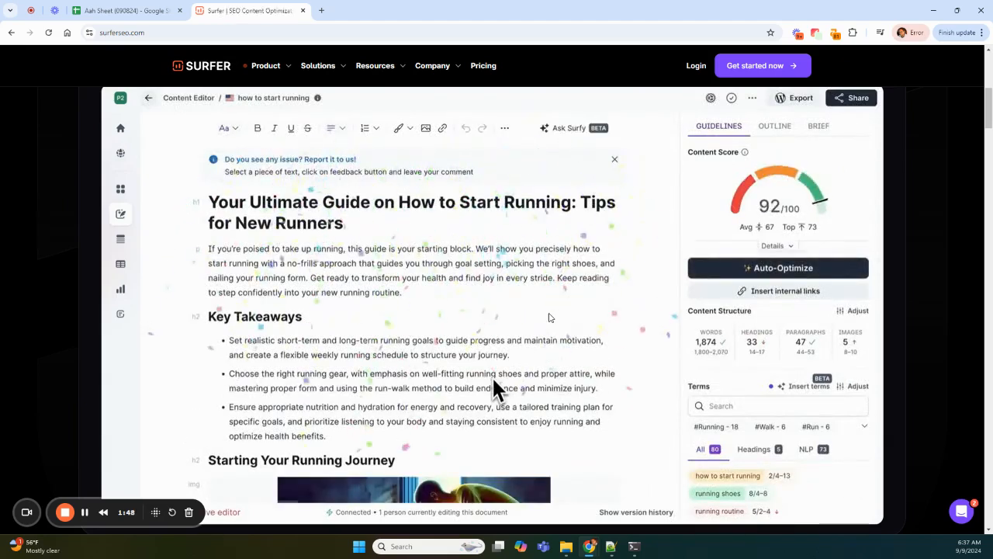
scroll(551, 272, "up", 5)
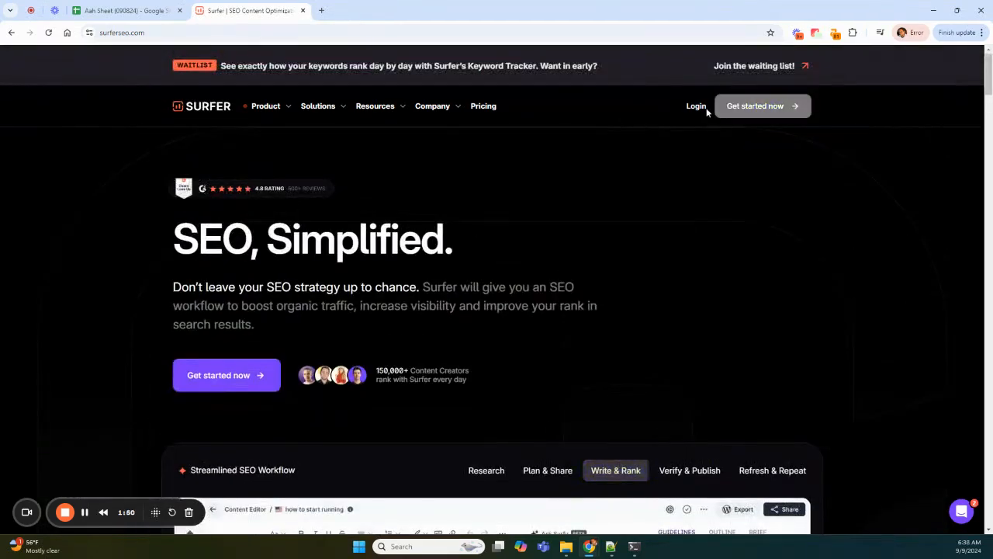
left_click(704, 108)
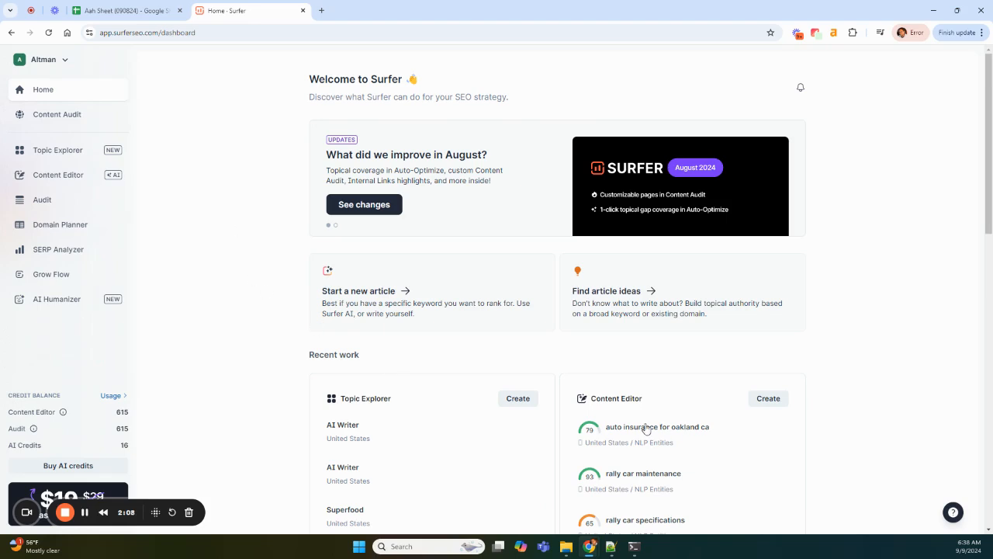
Open the Content Editor from the dashboard and browse its list of existing queries
scroll(313, 388, "down", 1)
scroll(308, 375, "up", 1)
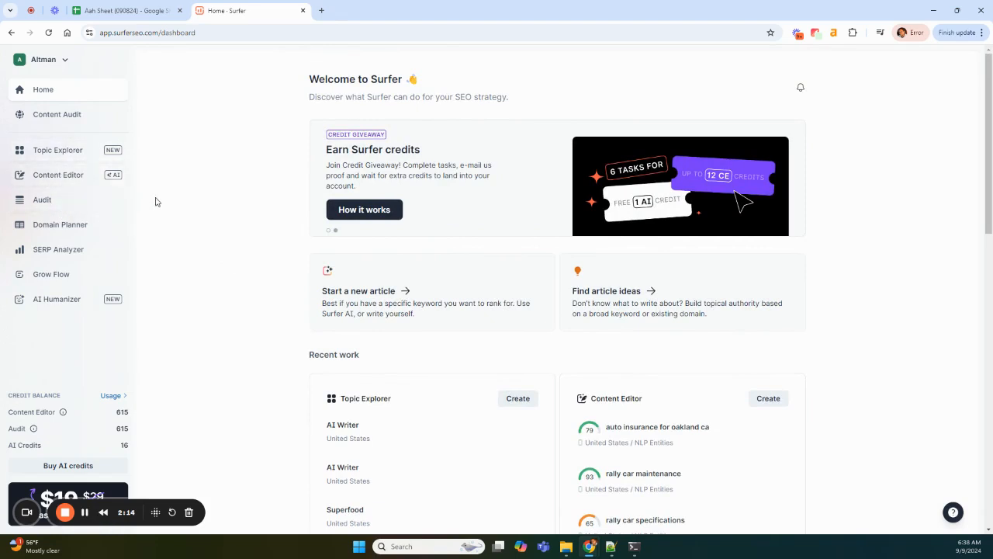
left_click(60, 175)
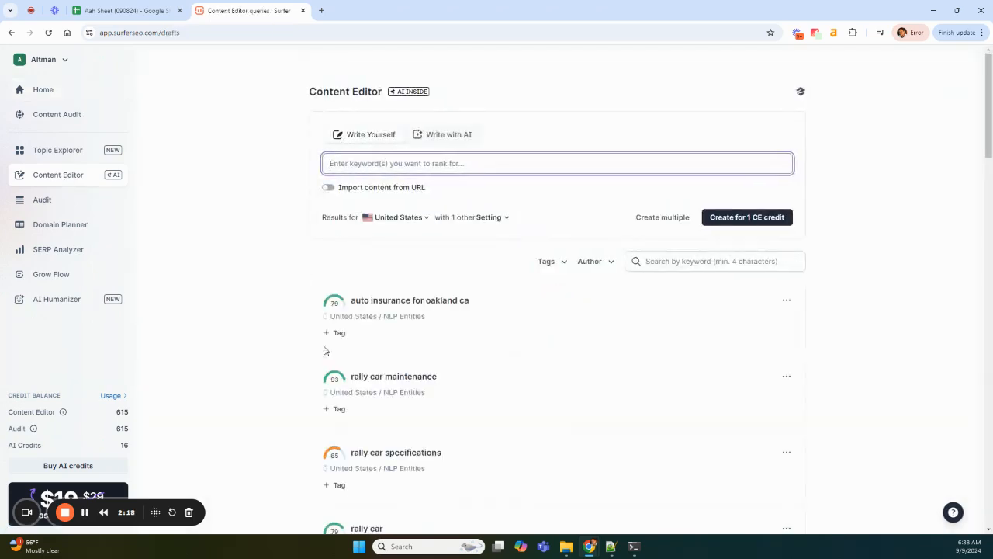
scroll(289, 348, "down", 3)
scroll(289, 347, "down", 2)
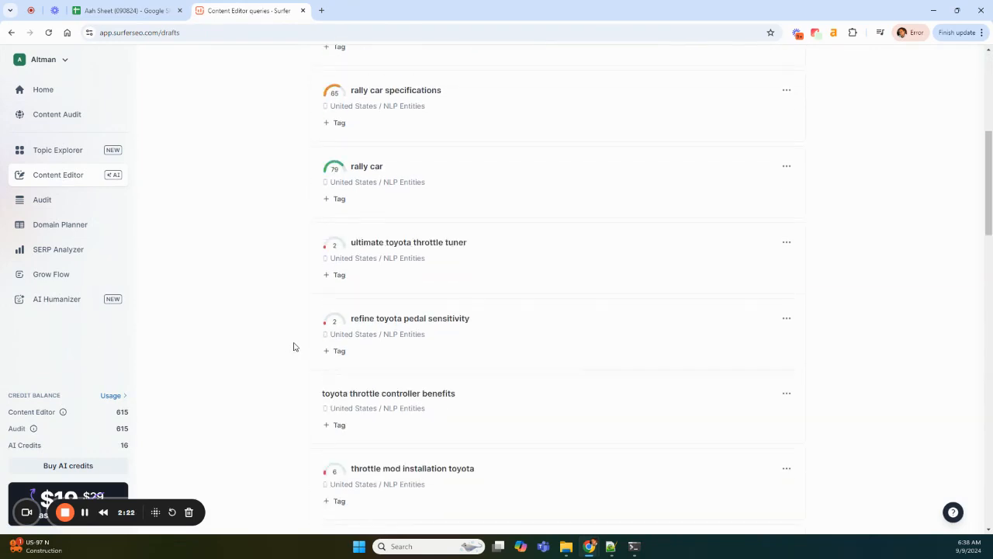
Create a Content Editor query for the keyword "rally car" with United States results
scroll(293, 346, "up", 5)
left_click(397, 167)
type("ra")
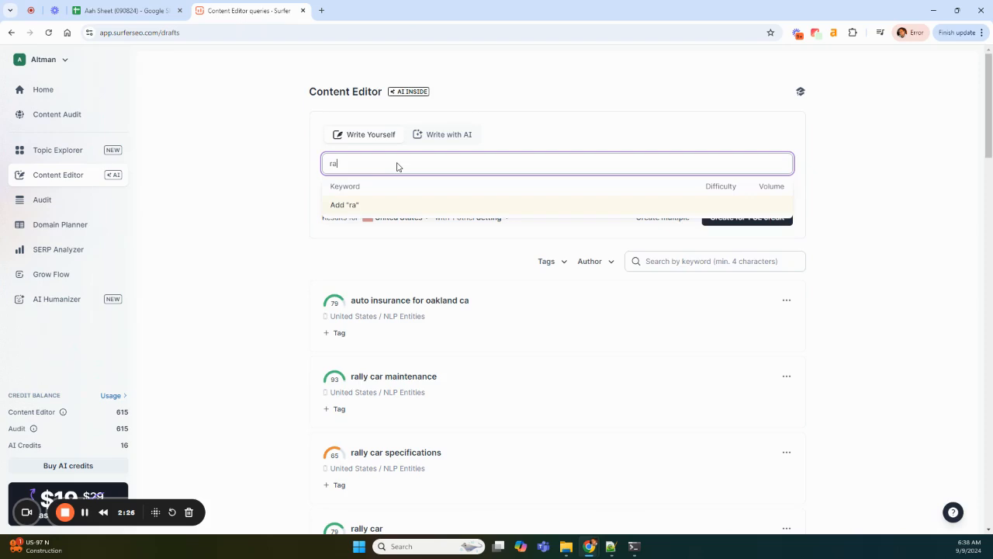
type("lly car")
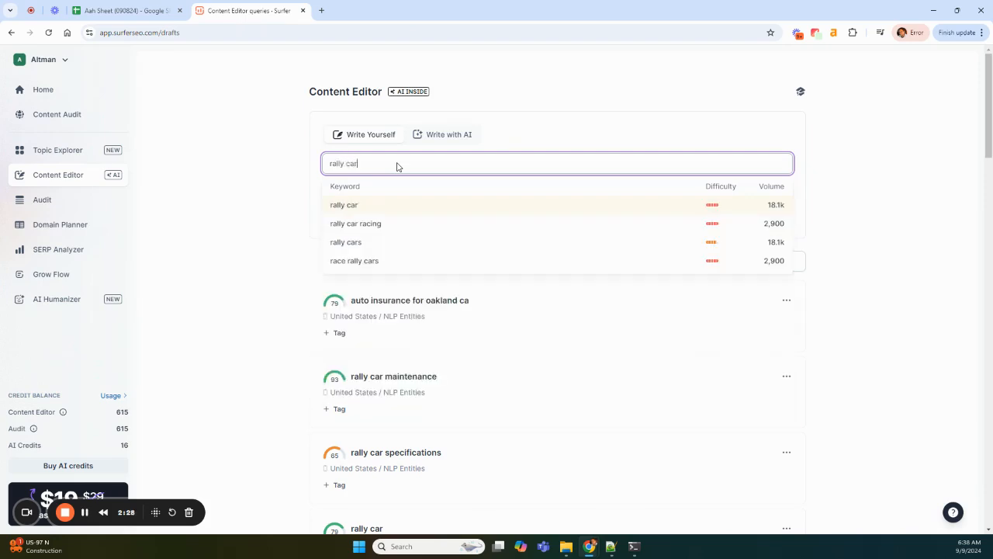
left_click(364, 206)
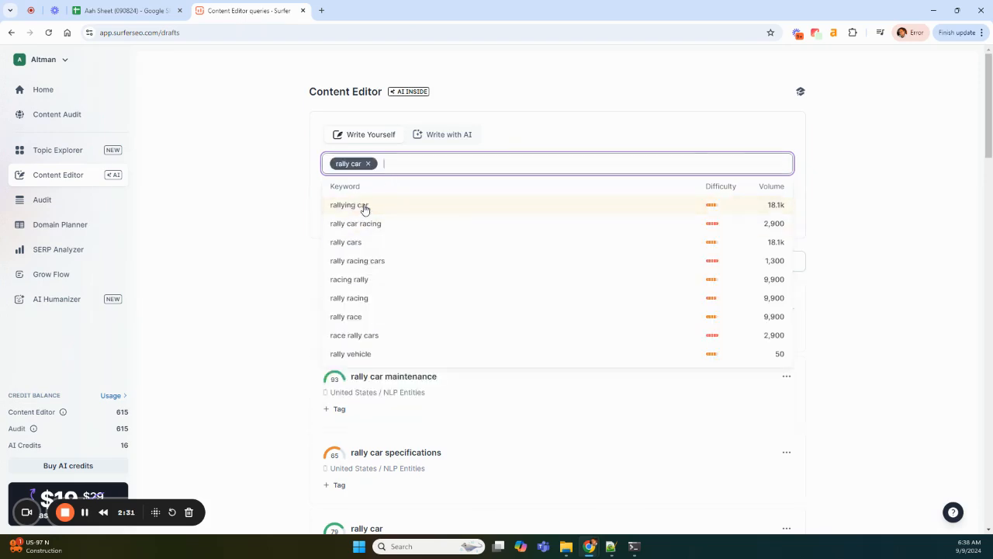
left_click(863, 205)
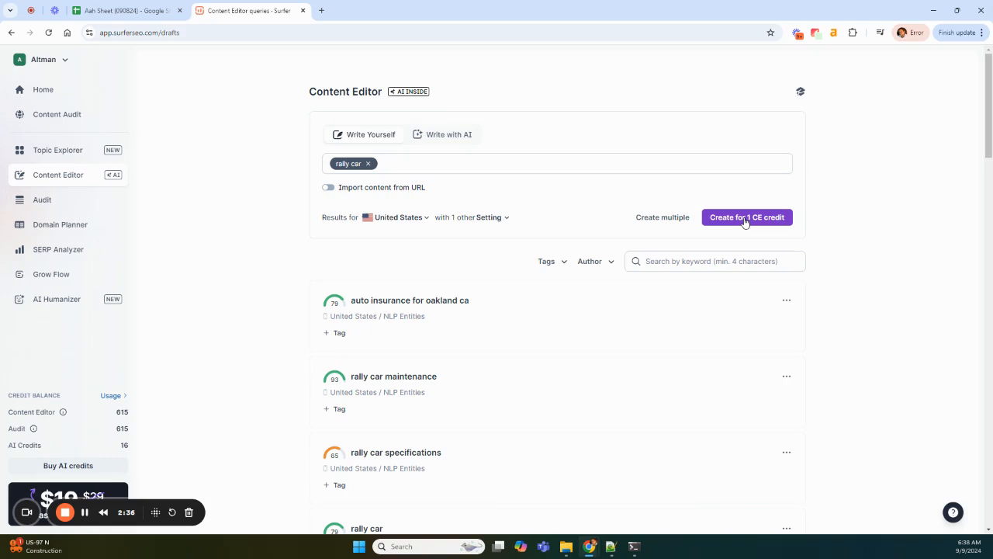
left_click(744, 218)
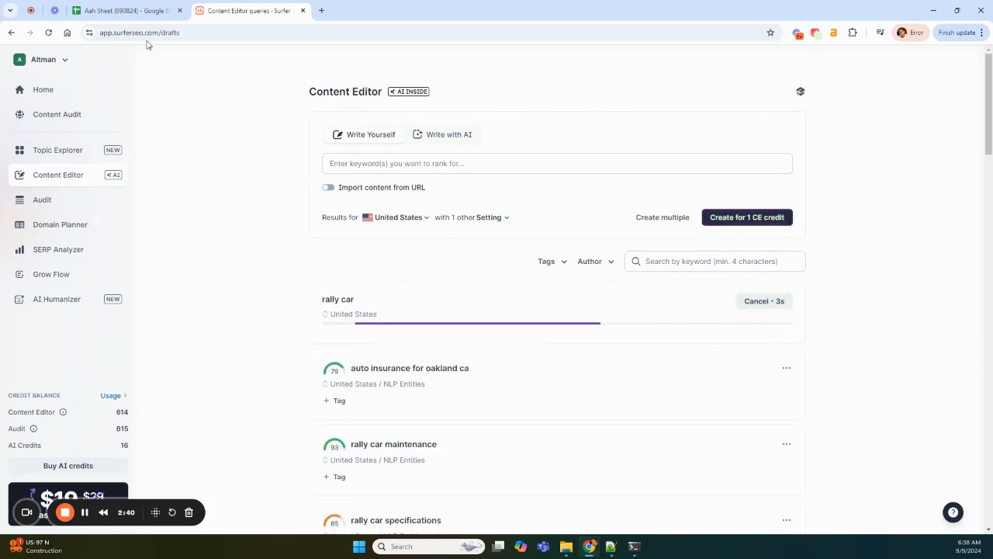
Switch to the Aah Sheet spreadsheet in Google Sheets, load the Surfer BB Max content sheet and accept the AI system notice
left_click(135, 10)
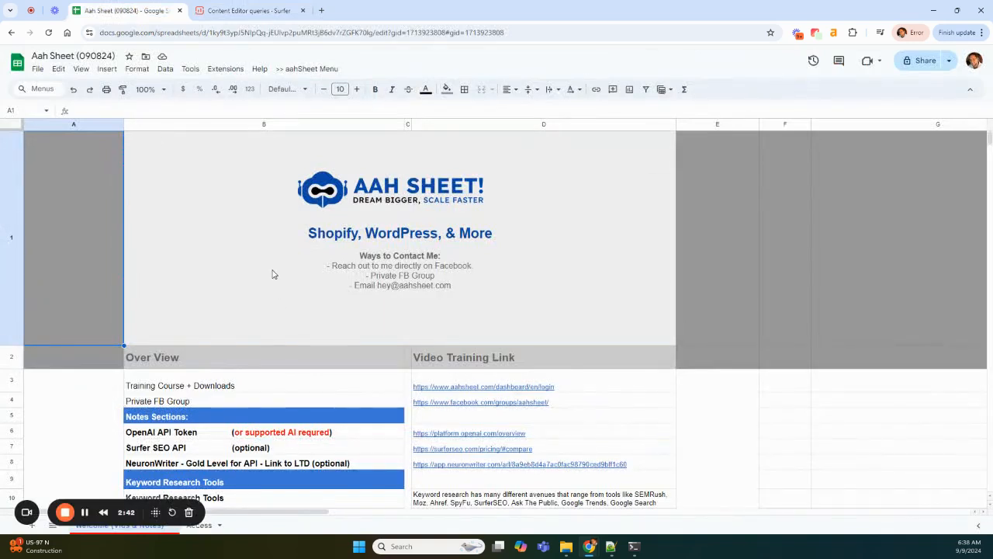
left_click(289, 69)
mouse_move(317, 133)
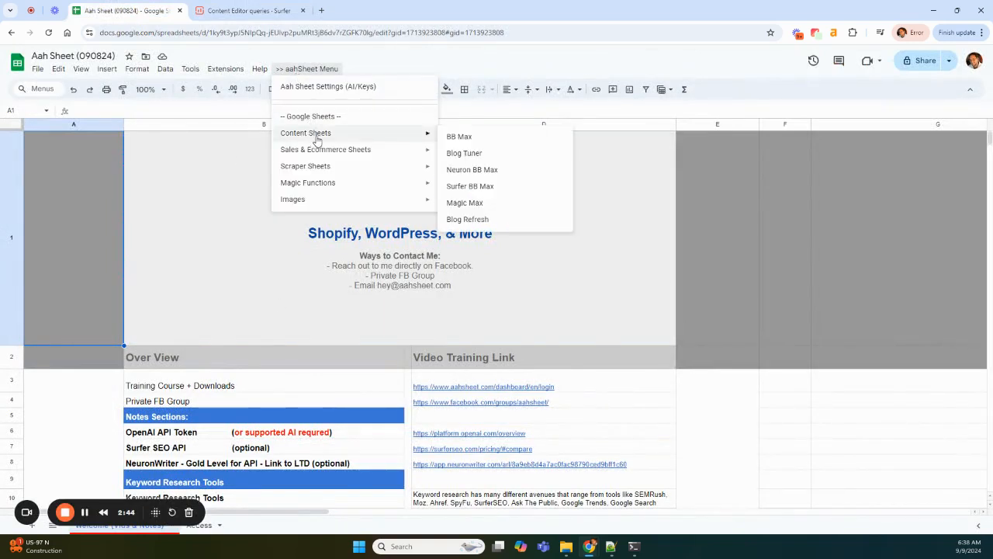
left_click(490, 188)
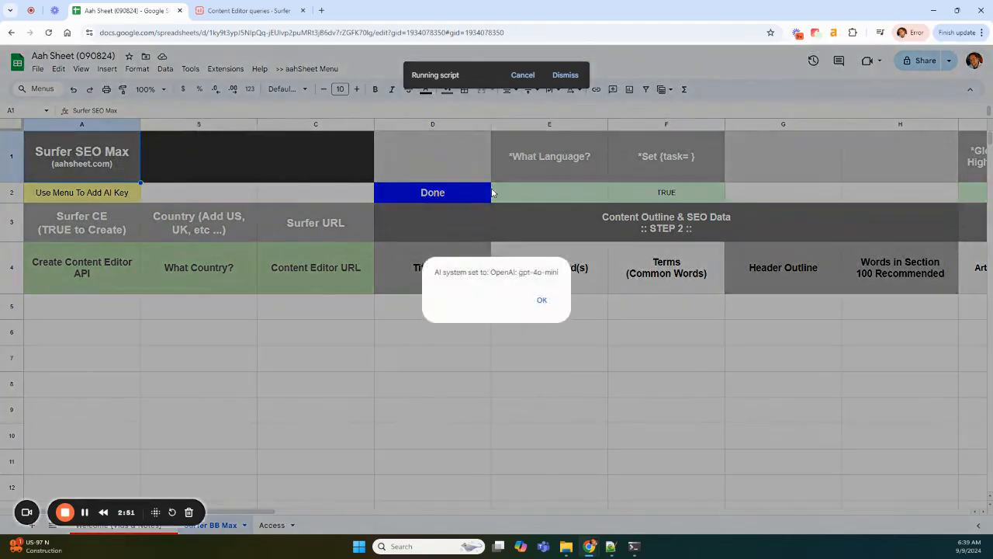
left_click(542, 301)
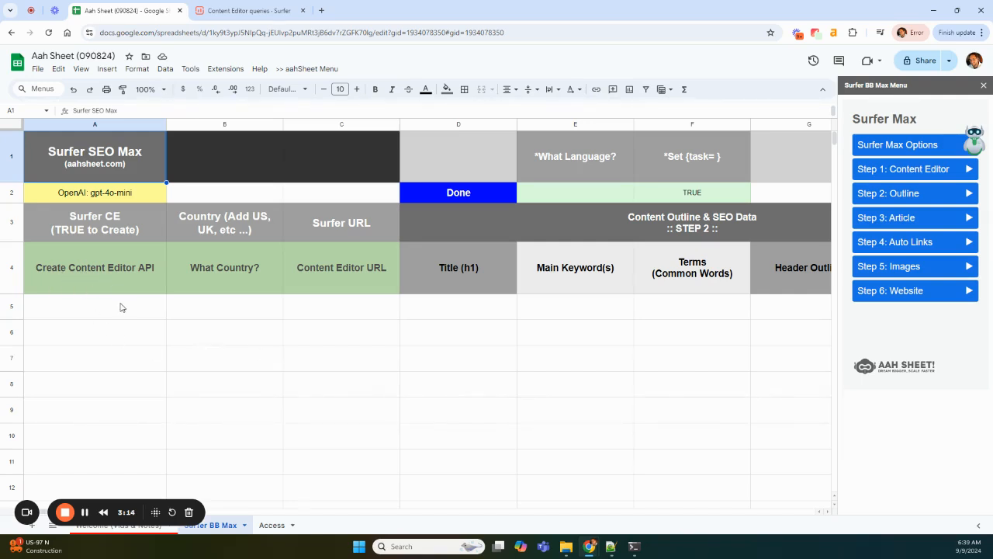
Enter USA as the country and "rally car" as the main keyword in row 5
left_click(98, 125)
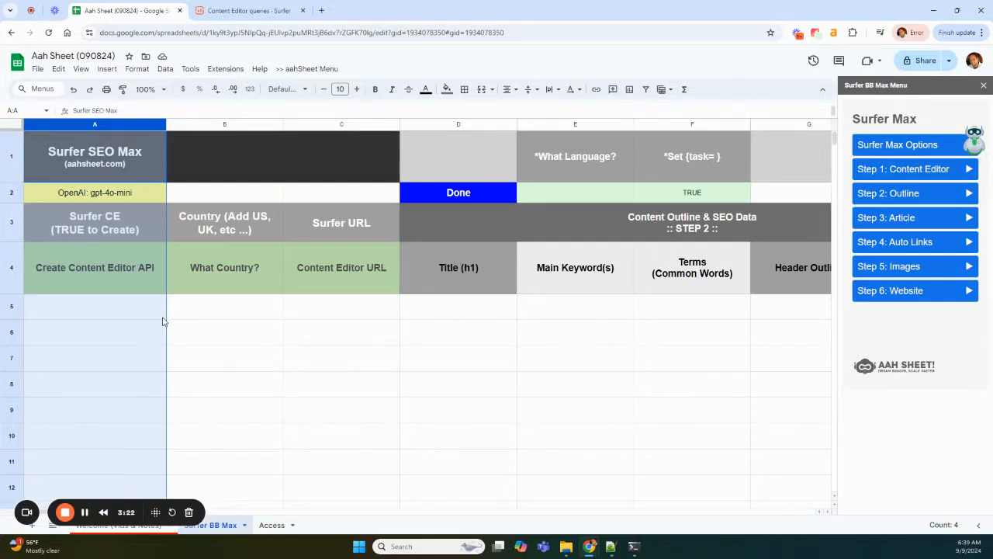
left_click(216, 314)
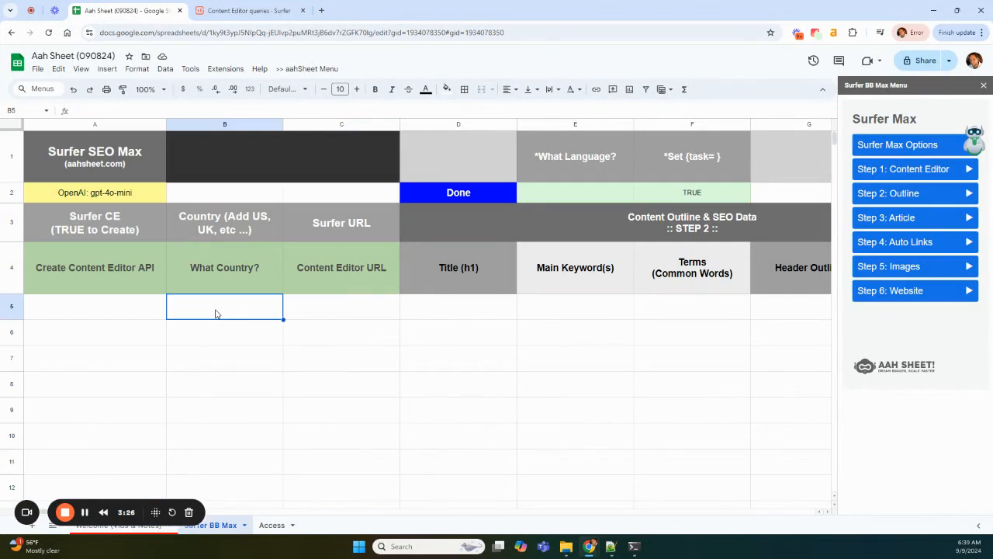
type("USA")
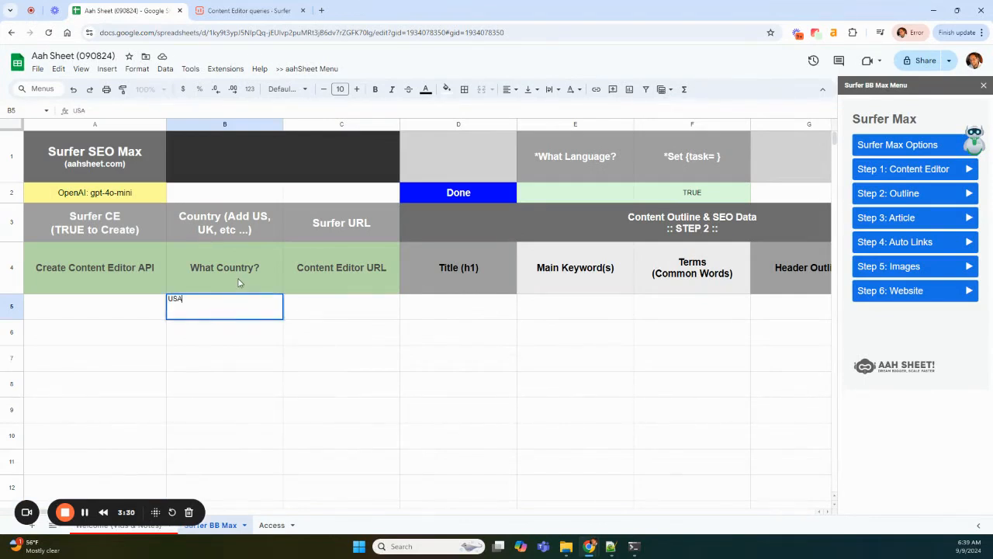
left_click(239, 283)
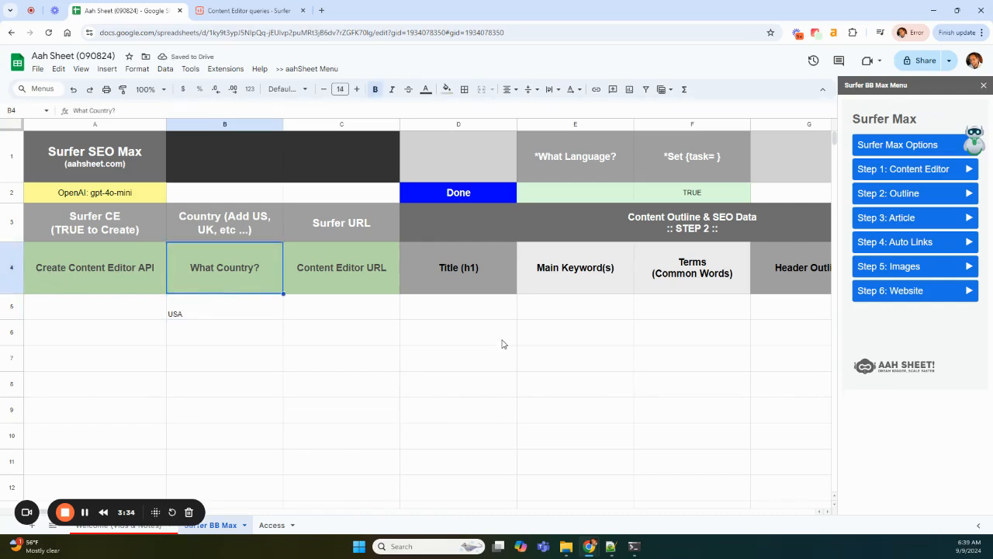
left_click(576, 315)
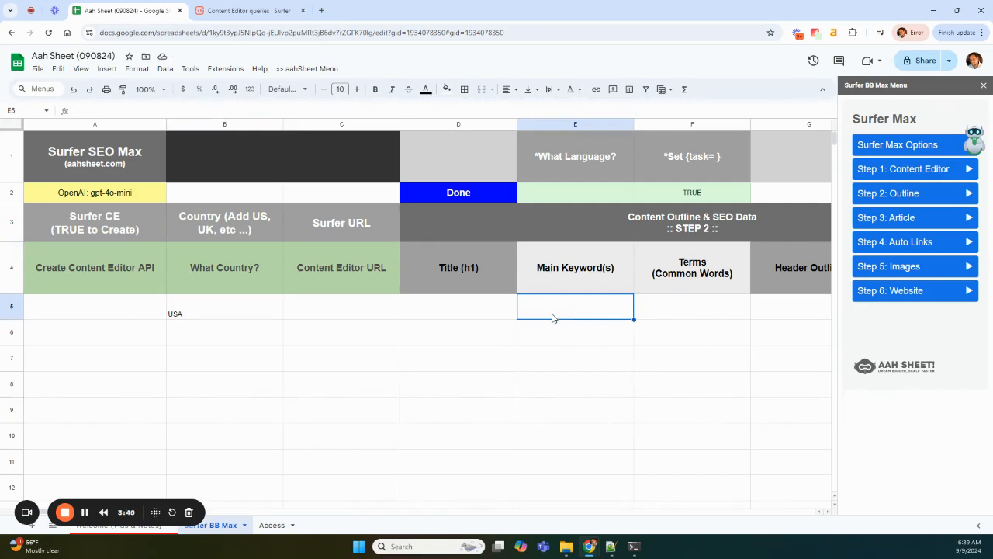
type("rally car")
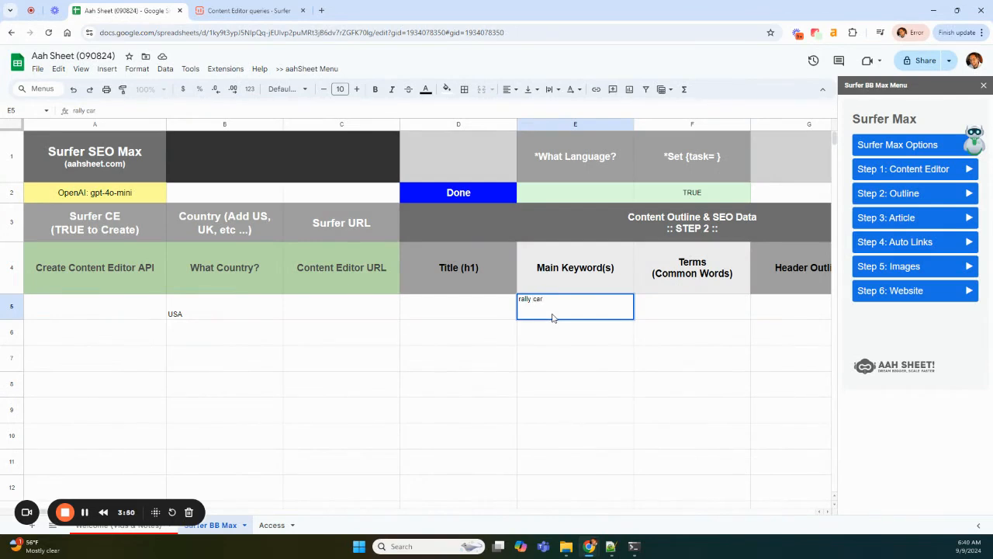
left_click(558, 274)
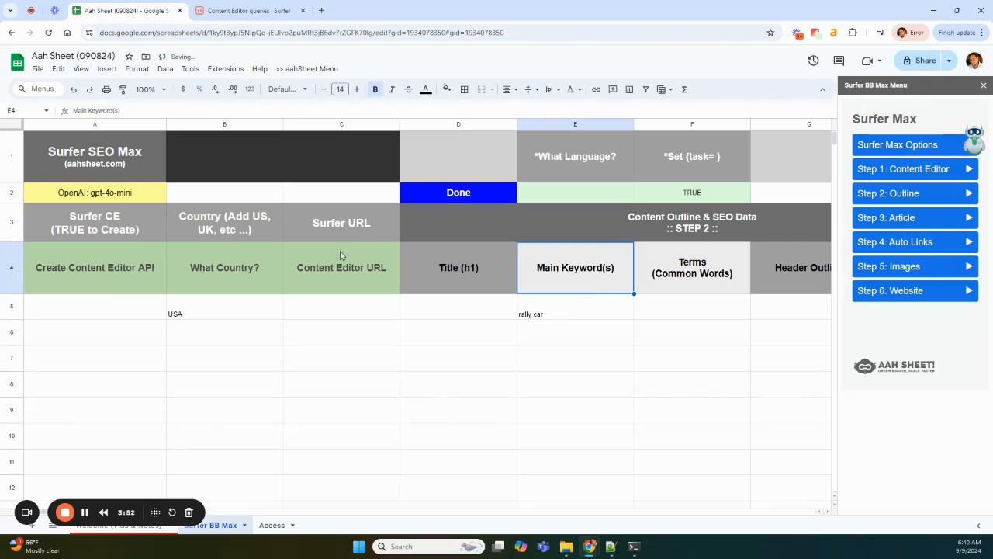
left_click(86, 125)
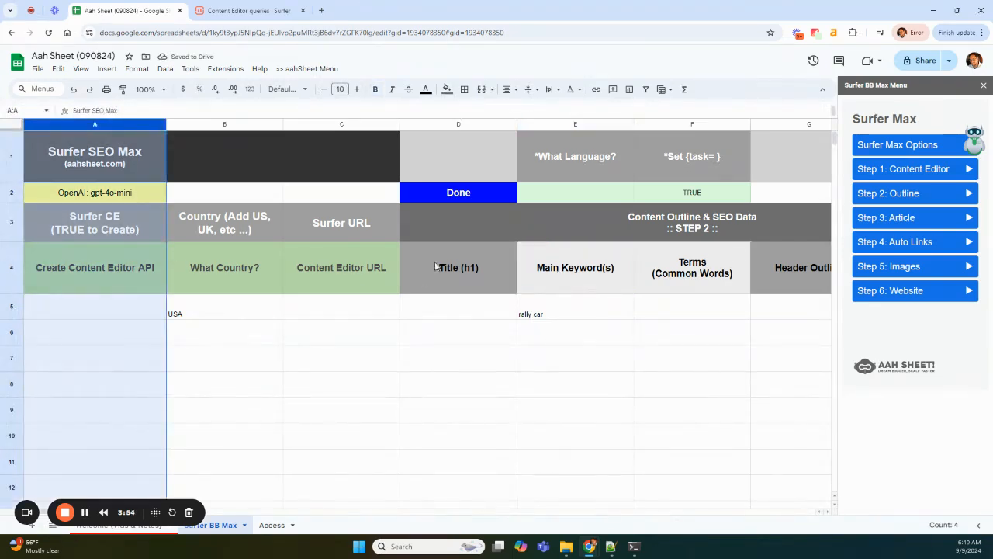
left_click(460, 166)
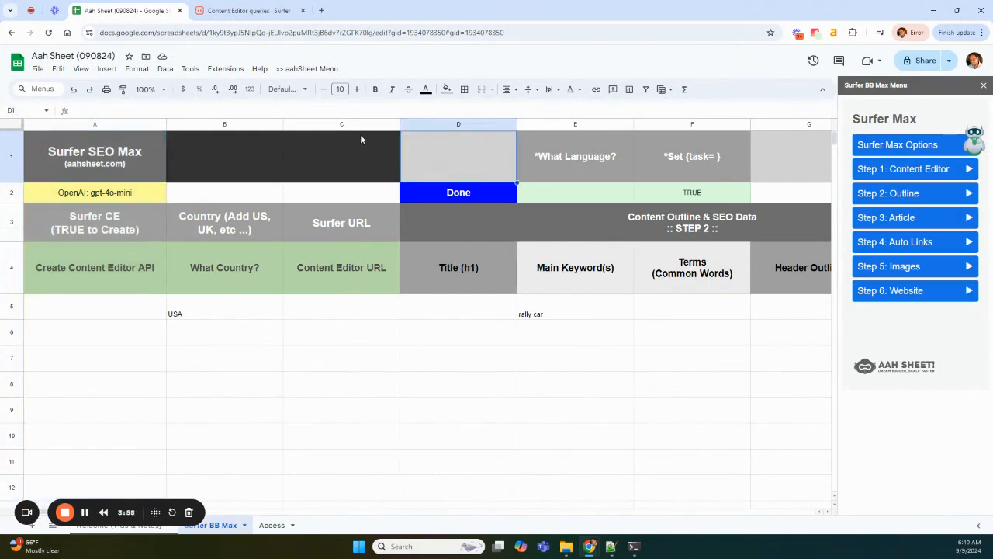
Switch to Surfer, open the new rally car query and copy all of its suggested terms
left_click(239, 14)
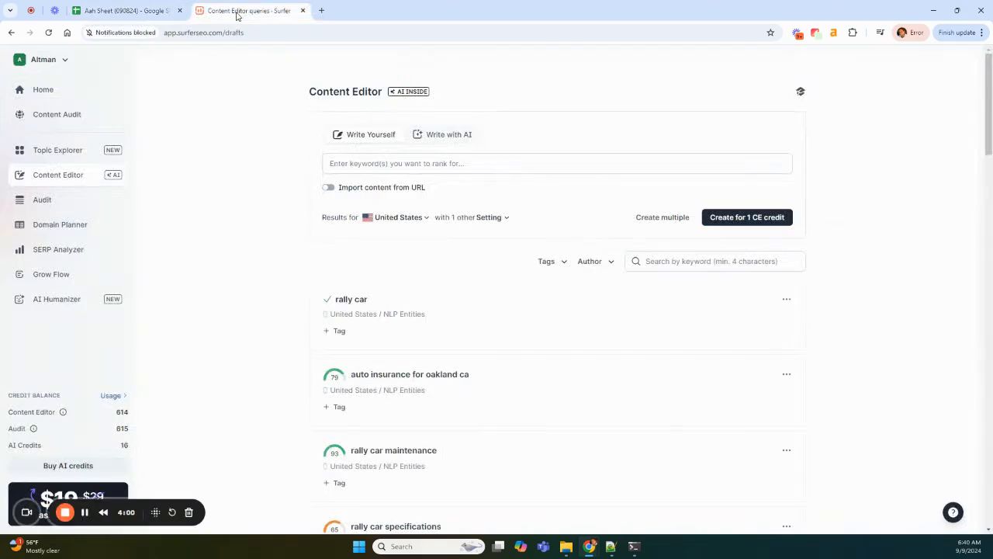
left_click(362, 304)
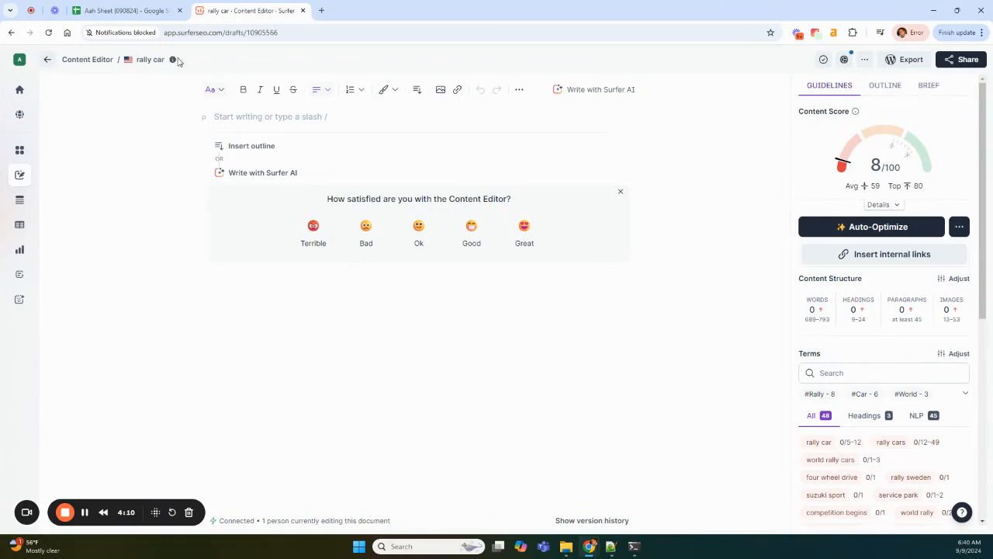
scroll(869, 287, "down", 4)
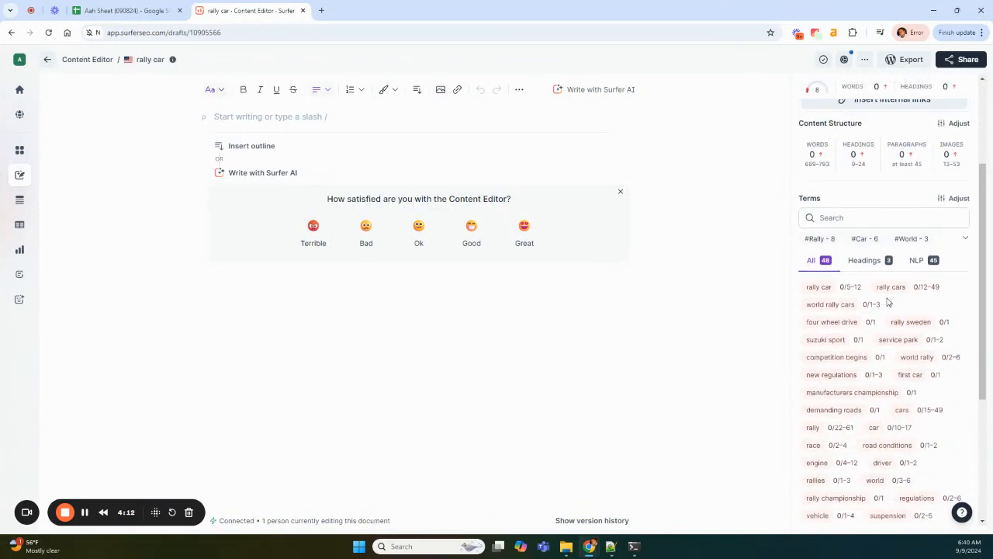
scroll(923, 391, "down", 5)
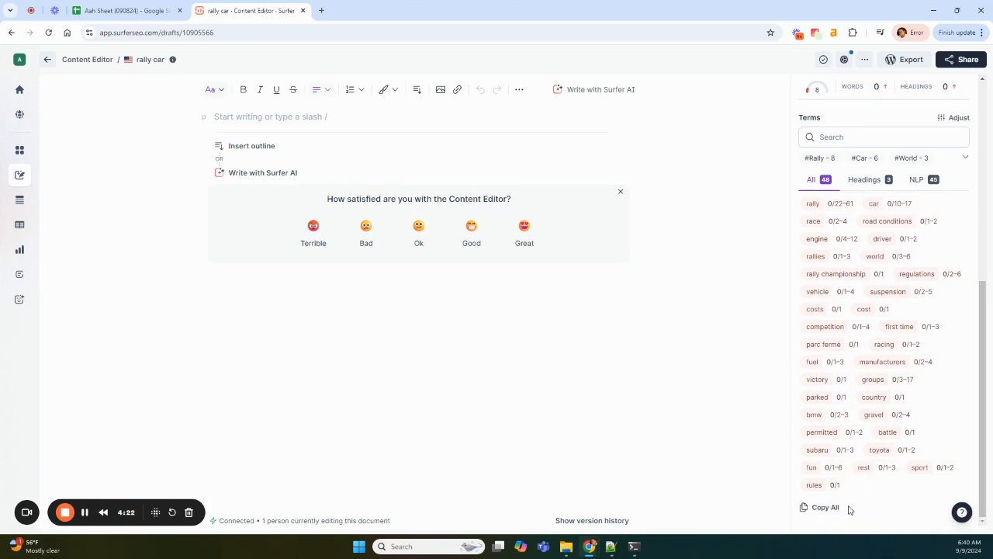
scroll(866, 425, "up", 3)
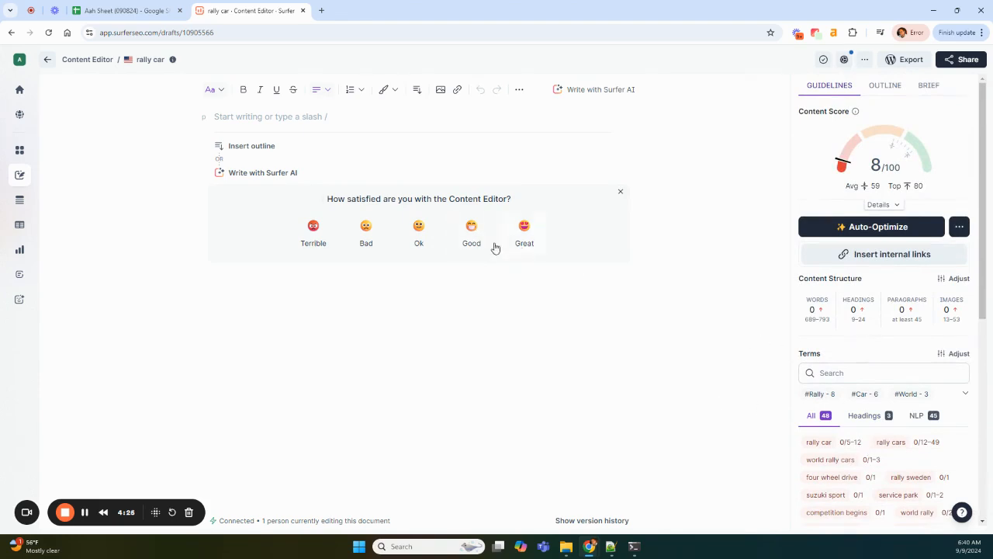
Switch back to the Aah Sheet, paste the copied terms into the Terms (Common Words) cell of row 5 and check the list
left_click(132, 12)
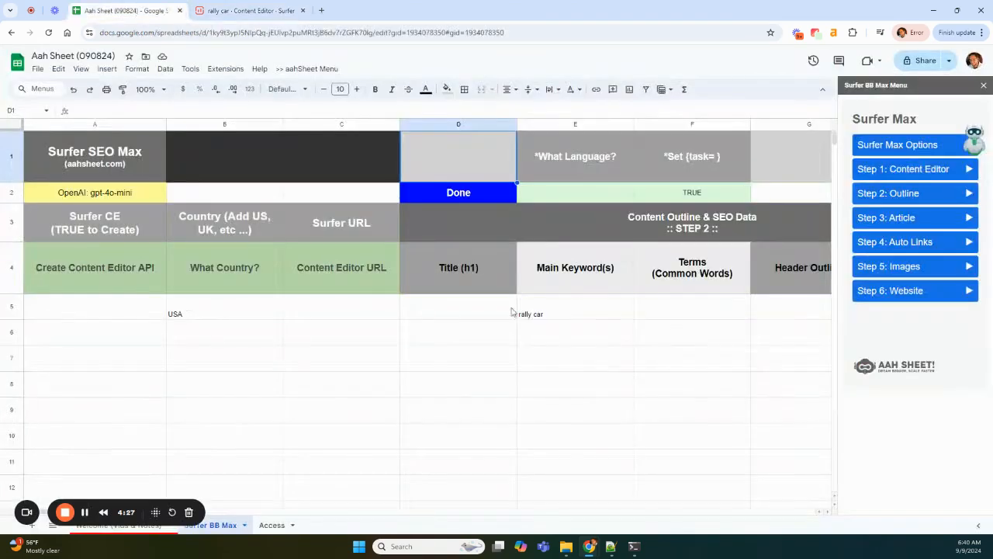
left_click(671, 308)
double_click(671, 307)
key("ctrl+v")
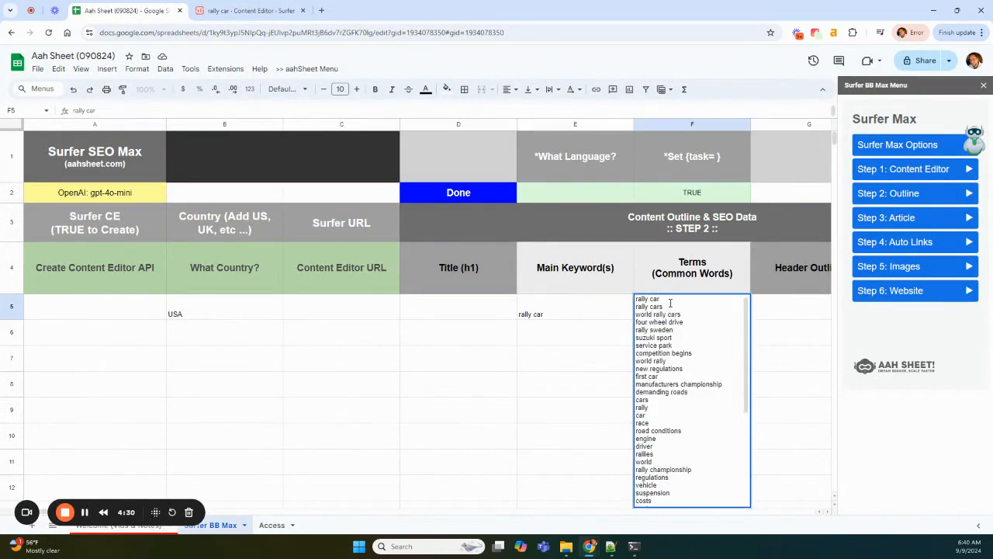
scroll(650, 314, "down", 5)
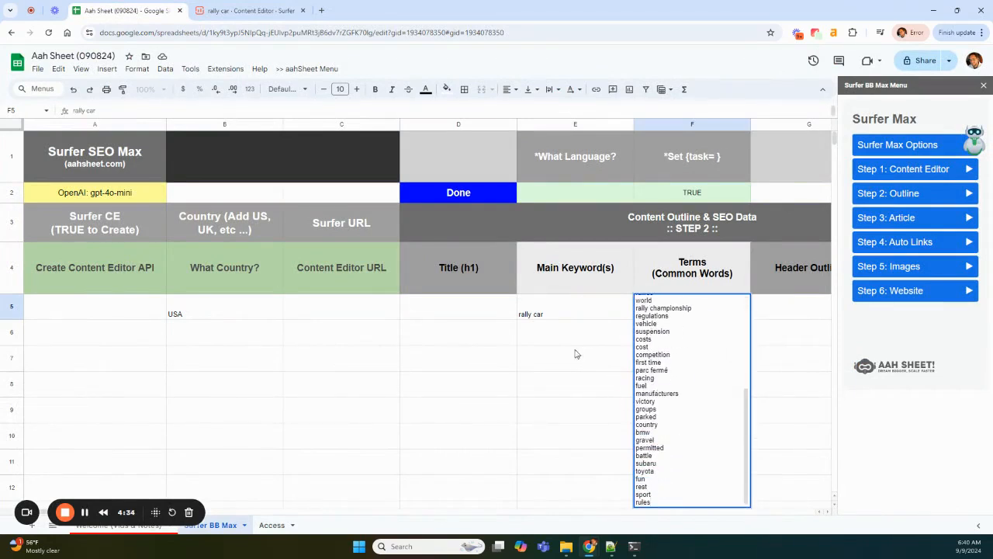
key("Return")
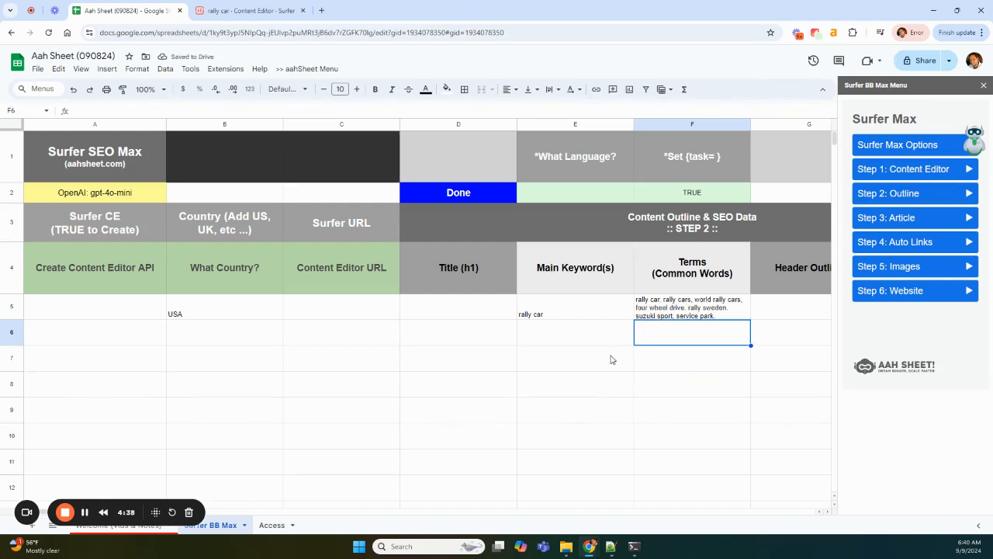
left_click(666, 313)
double_click(666, 313)
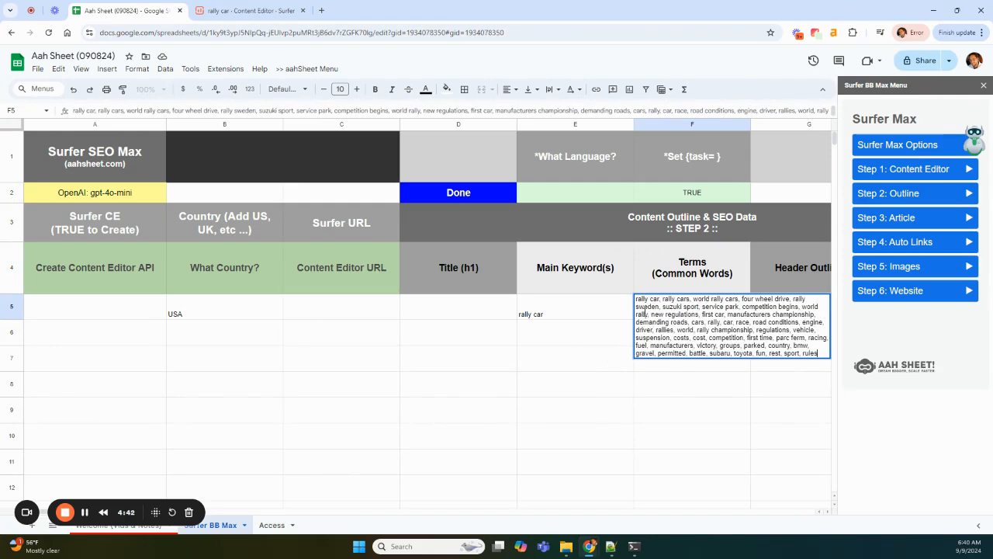
left_click(610, 359)
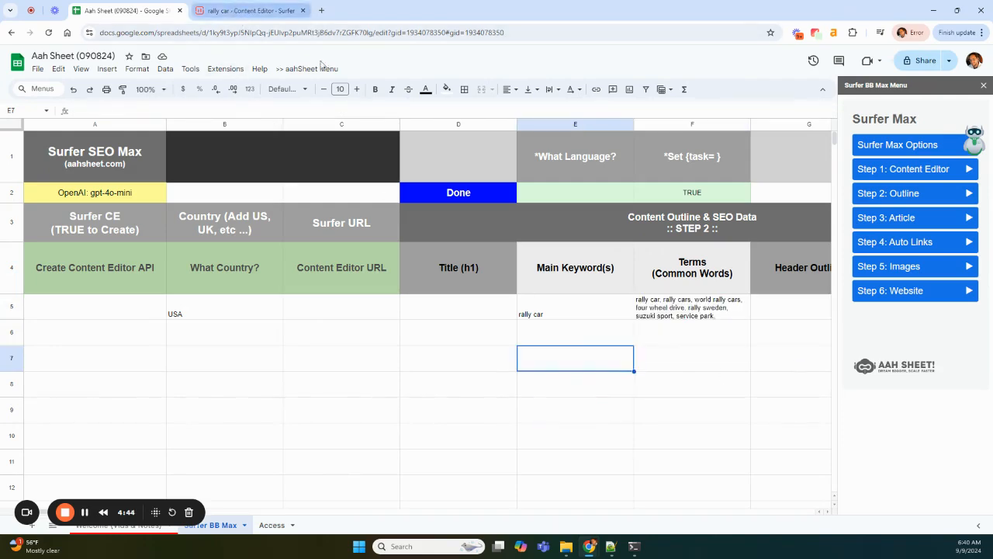
Switch to the rally car Content Editor in Surfer and examine its term lists under All, NLP and Headings and its content score
left_click(247, 10)
scroll(864, 452, "down", 2)
scroll(863, 452, "down", 3)
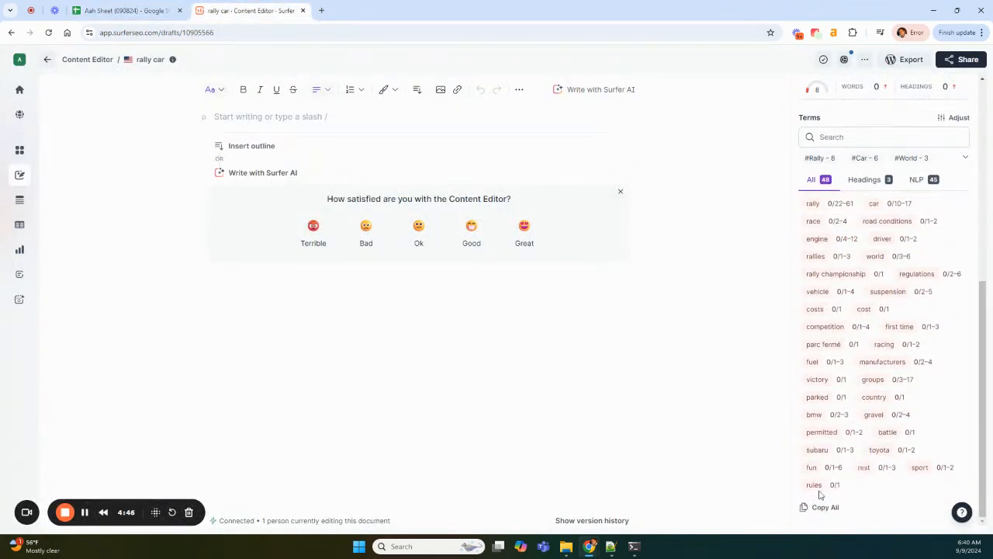
scroll(844, 270, "up", 4)
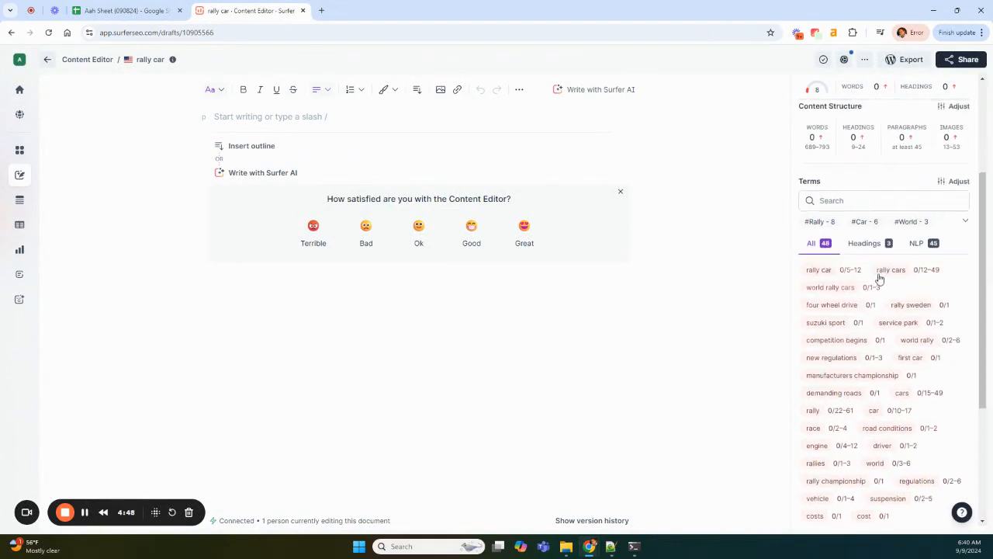
left_click(917, 248)
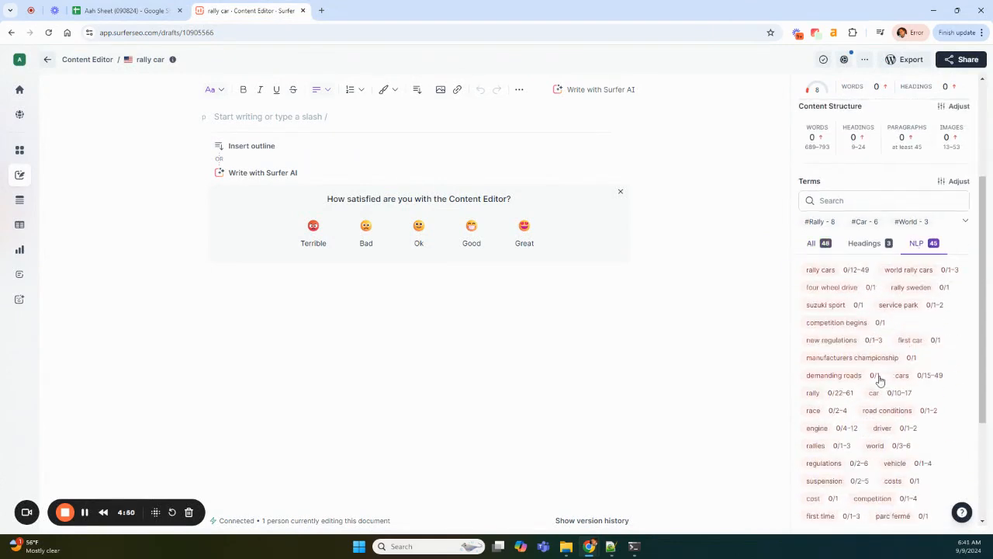
scroll(854, 373, "down", 3)
scroll(848, 397, "up", 3)
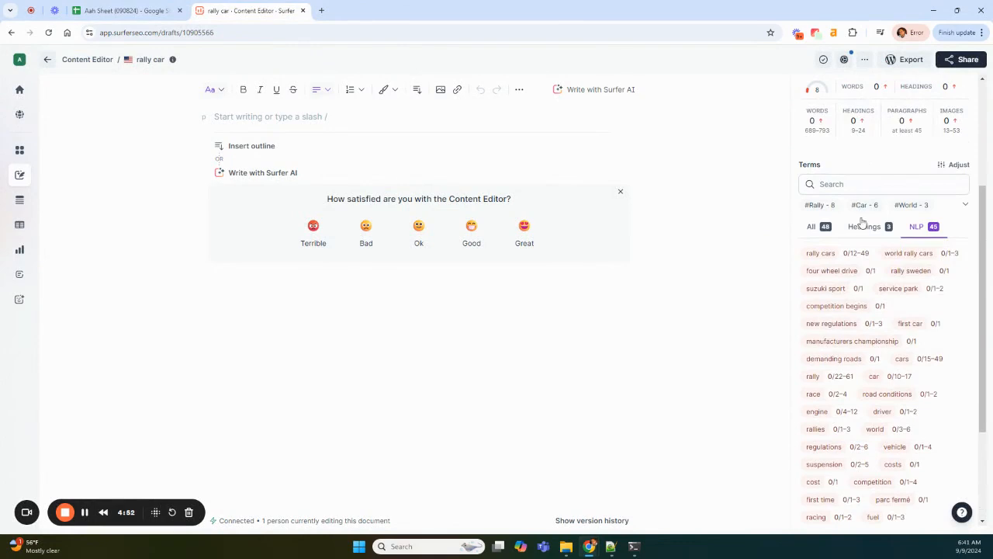
left_click(812, 229)
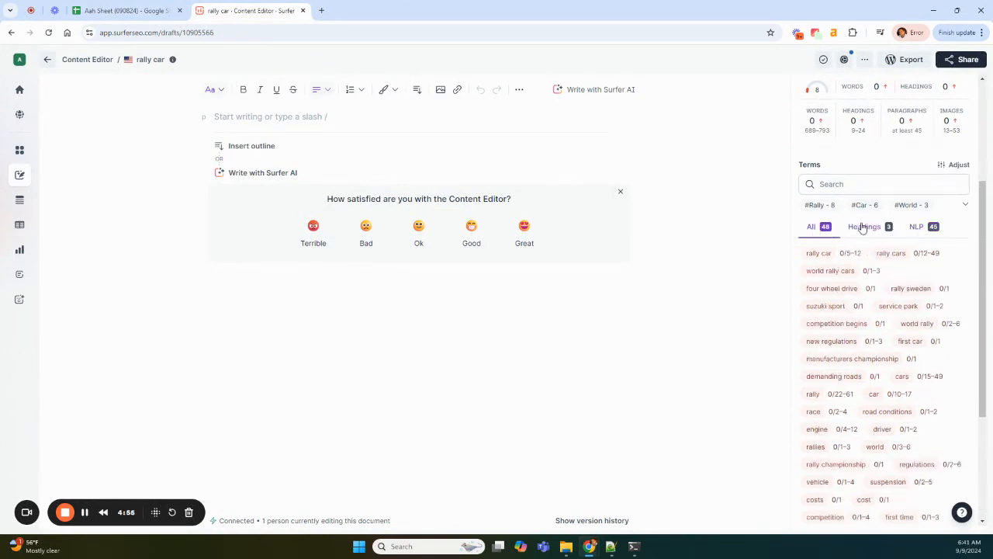
left_click(865, 226)
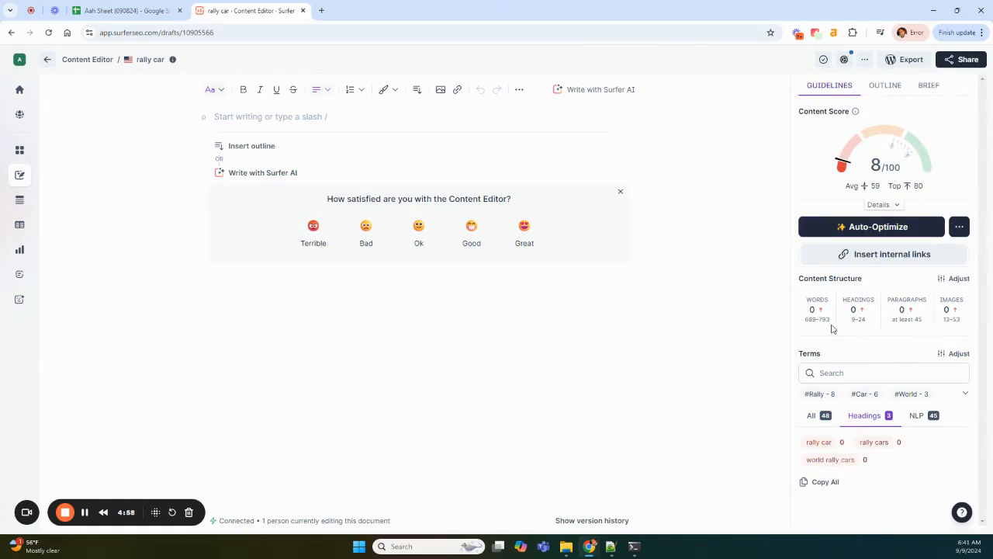
left_click(827, 418)
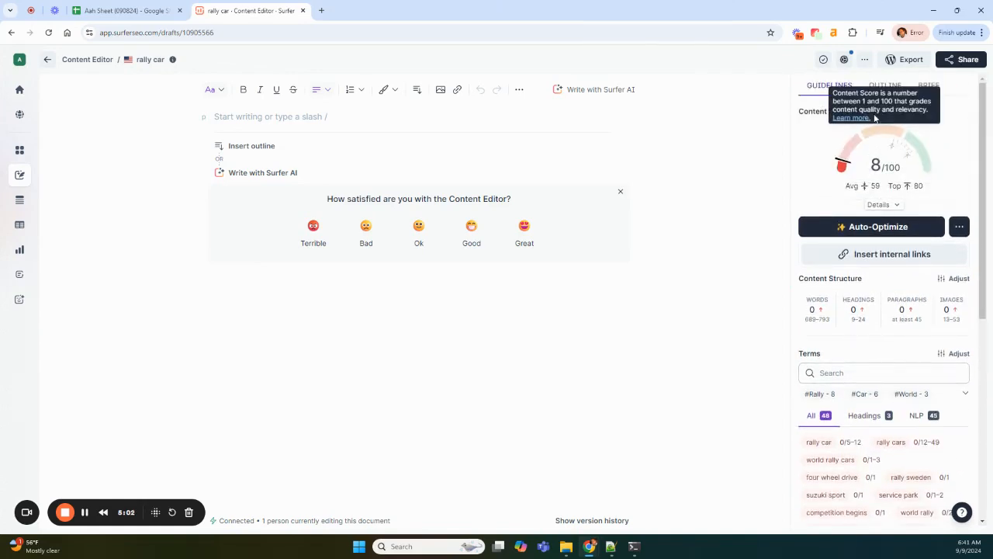
Switch back to the Aah Sheet and check row 5's main keyword, terms and the Surfer Content Editor columns A to C
left_click(132, 10)
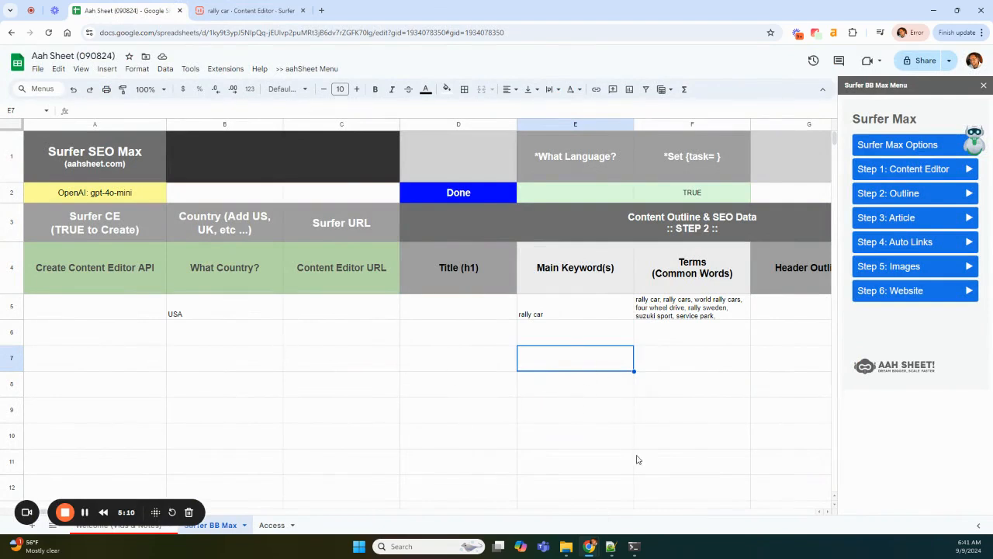
left_click(569, 315)
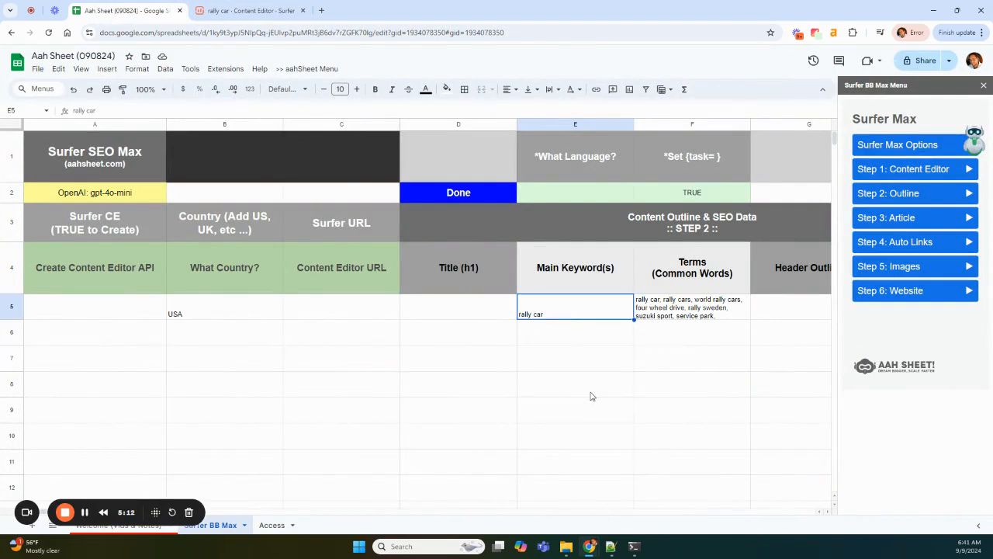
left_click(666, 312)
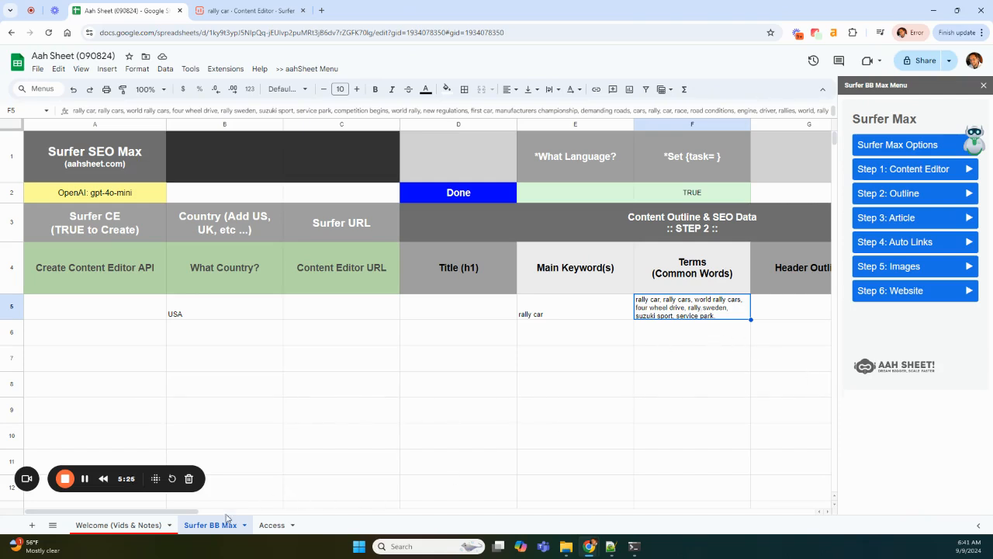
mouse_move(191, 513)
left_mouse_down()
mouse_move(223, 516)
mouse_move(177, 517)
left_mouse_up()
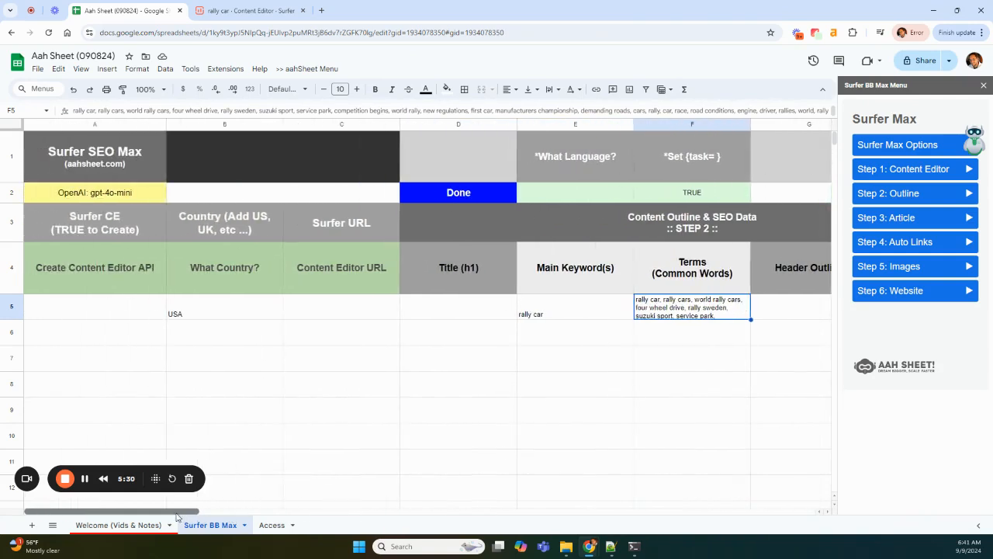
left_click_drag(132, 127, 371, 136)
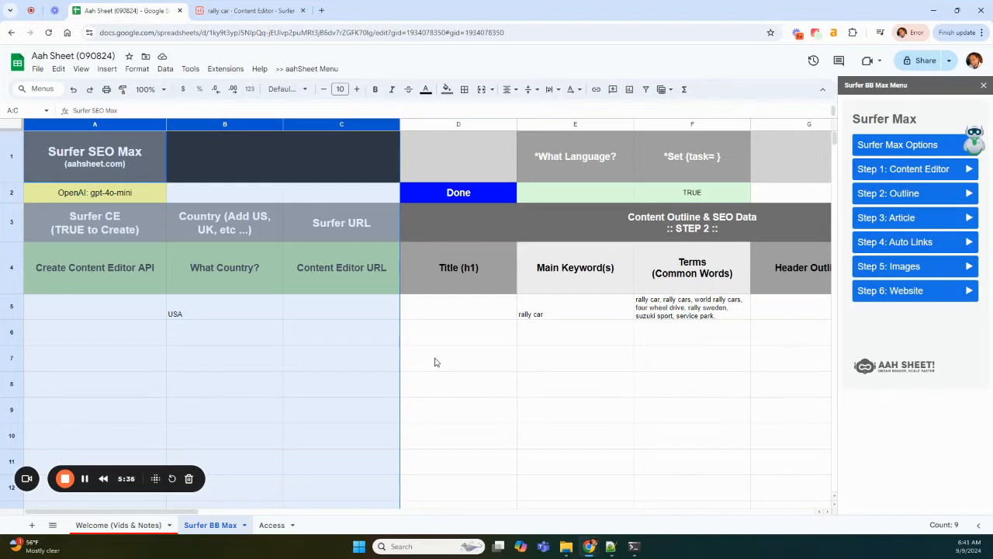
left_click(91, 309)
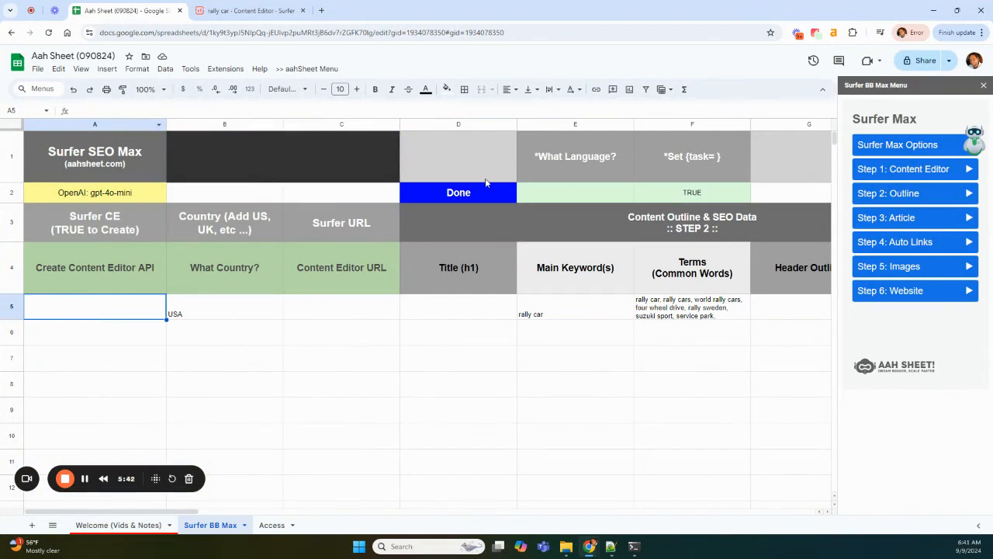
Check the language and task-tag settings in row 2, and generate the title and headers for the rally car row
left_click_drag(190, 510, 245, 511)
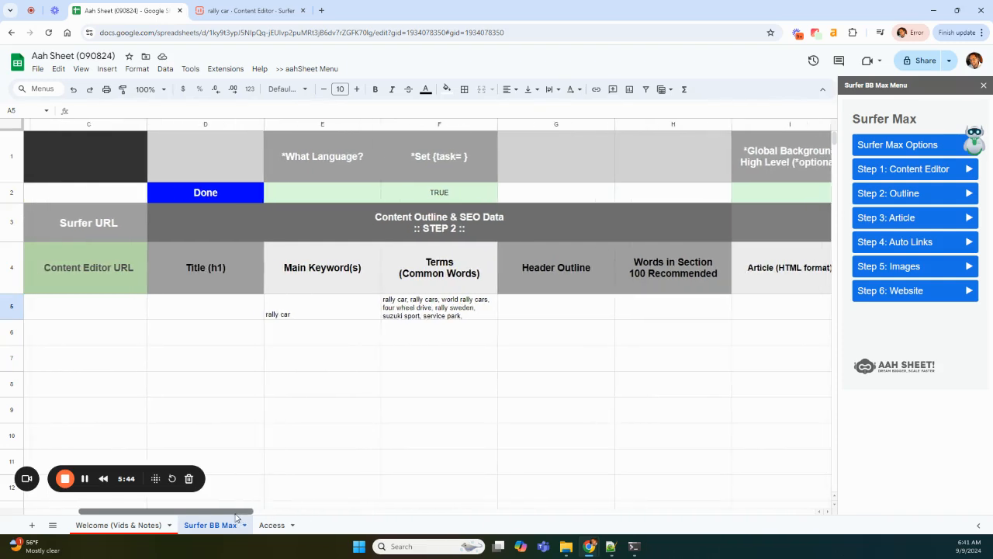
left_click(331, 198)
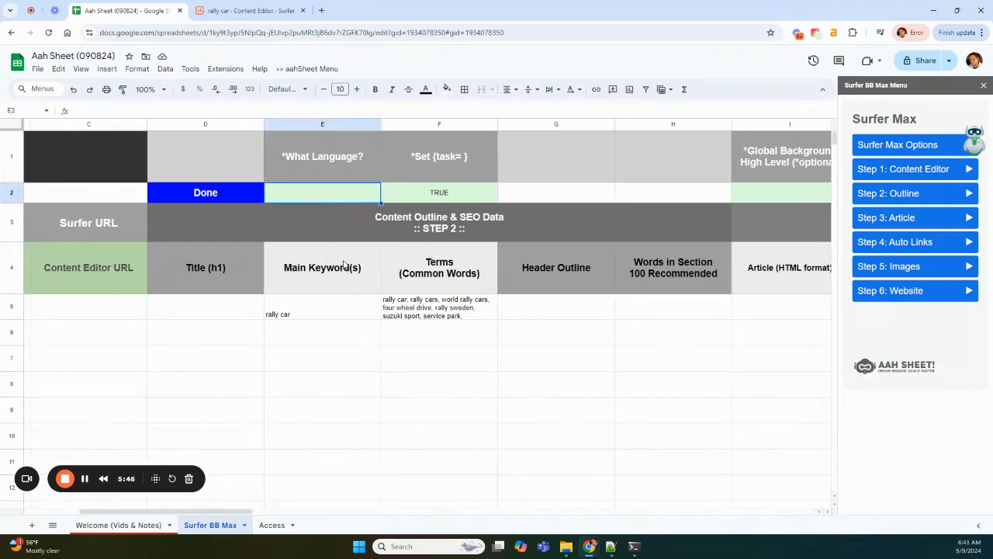
left_click(318, 169)
left_click(430, 198)
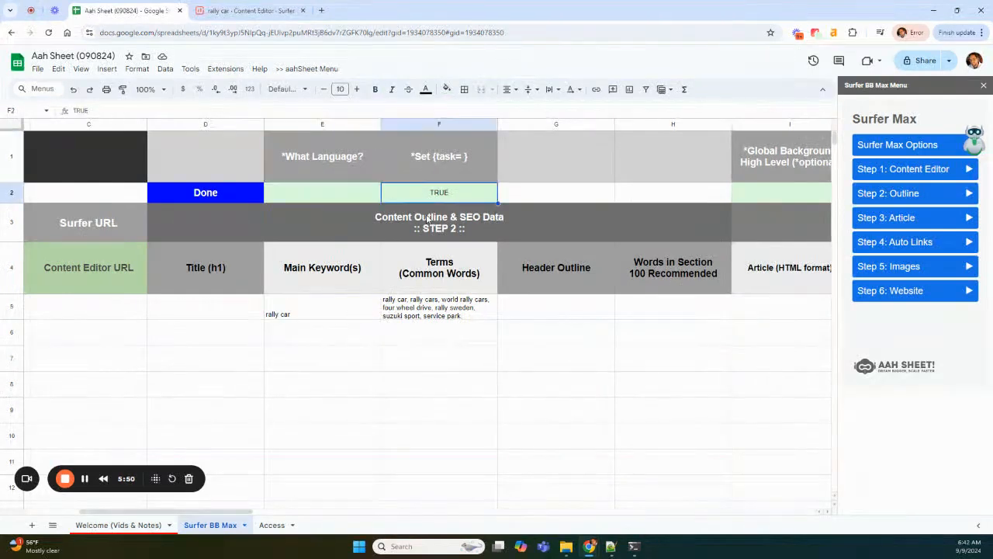
left_click(448, 164)
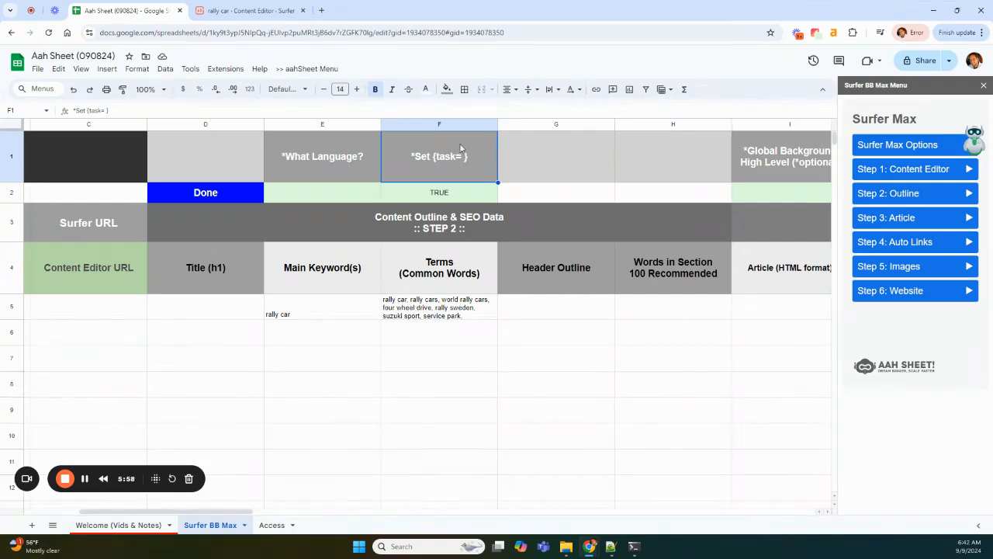
left_click(896, 196)
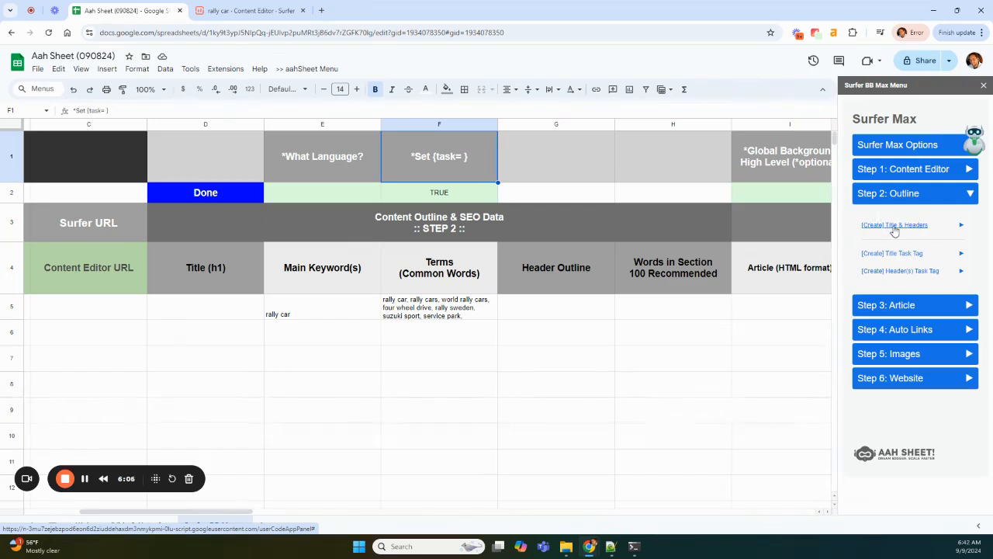
left_click(895, 225)
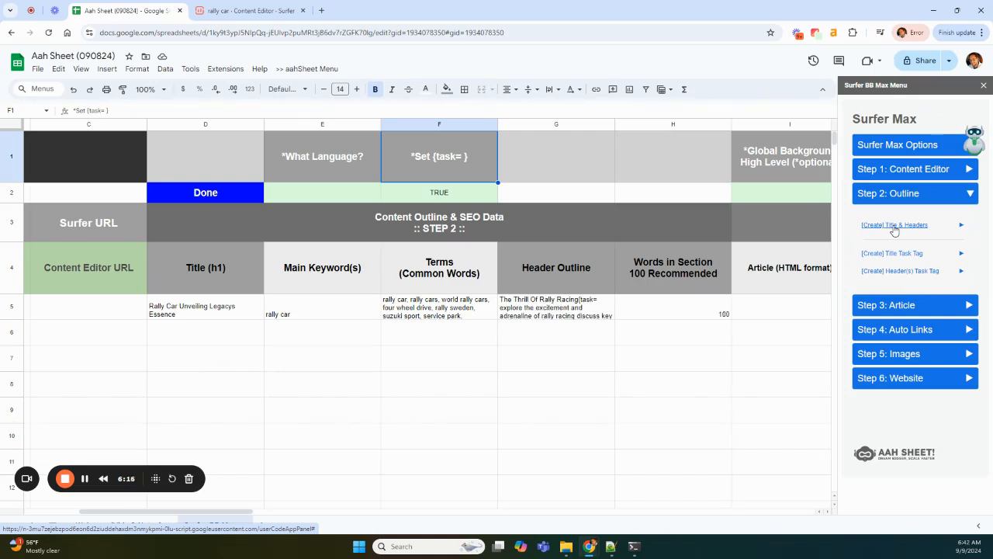
Open the Header Outline cell of row 5 and examine the generated headings with their task tags
double_click(539, 304)
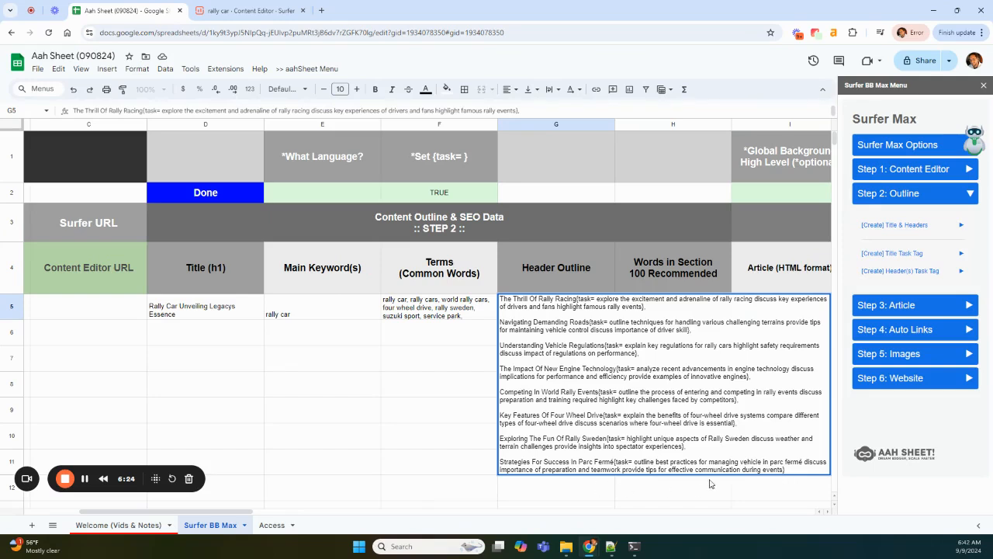
left_click_drag(794, 471, 615, 464)
left_click(649, 441)
left_click(437, 339)
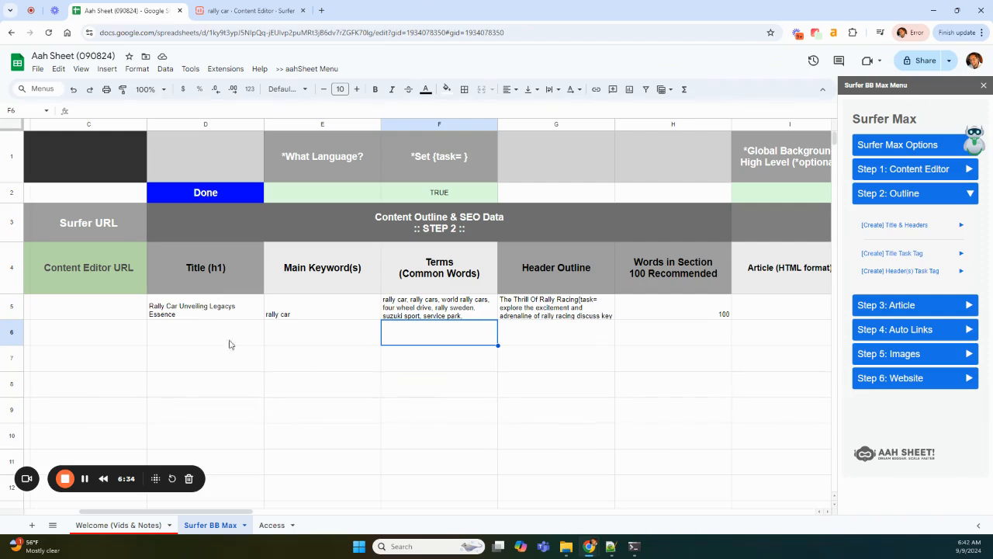
Append "{task= mention the company DirtFish that teaches rally racing}" to the article title in row 5
left_click(242, 310)
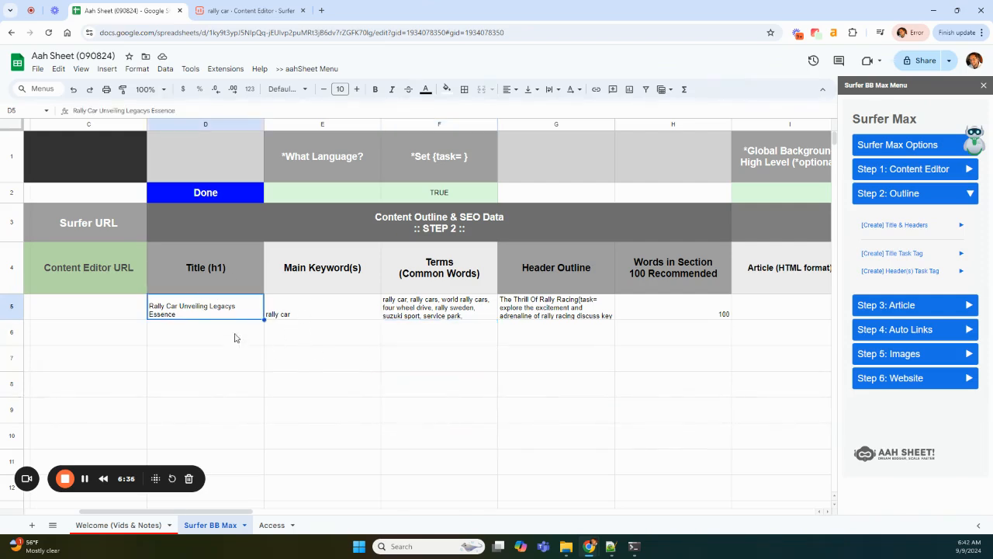
left_click(326, 369)
left_click(243, 309)
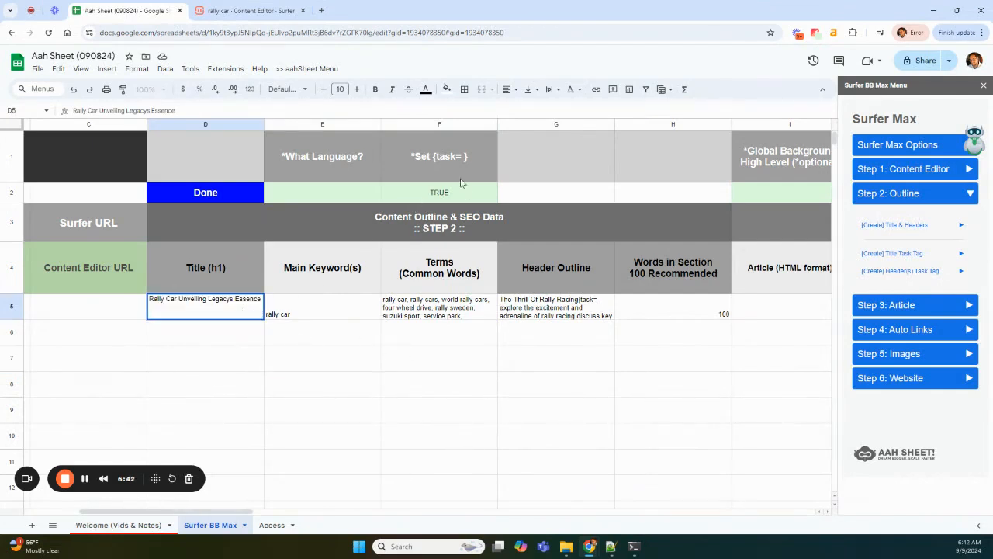
left_click(438, 197)
double_click(242, 308)
type("(task=")
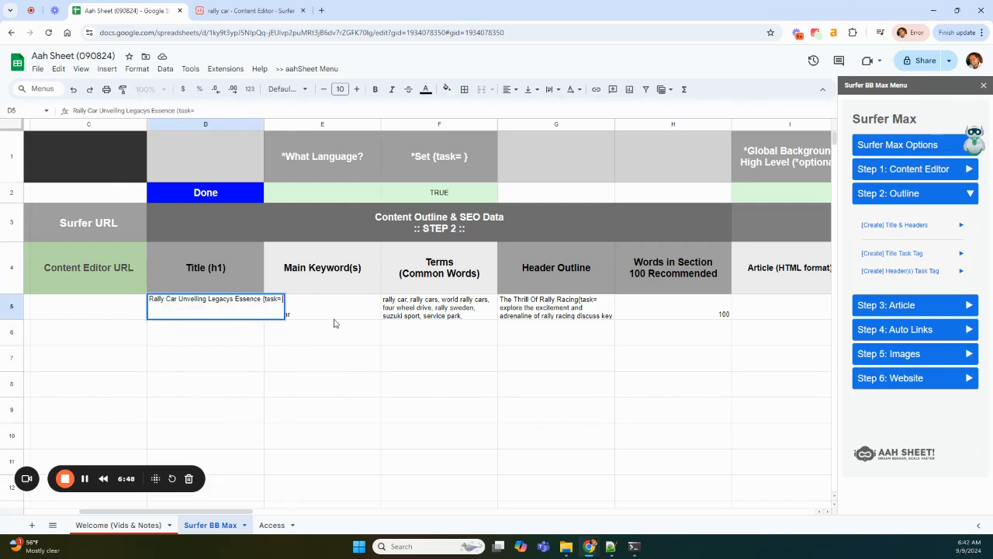
type("ntion the comap")
key("BackSpace")
key("BackSpace")
type("pany DirtFish that teaches rally racing}")
left_click(312, 353)
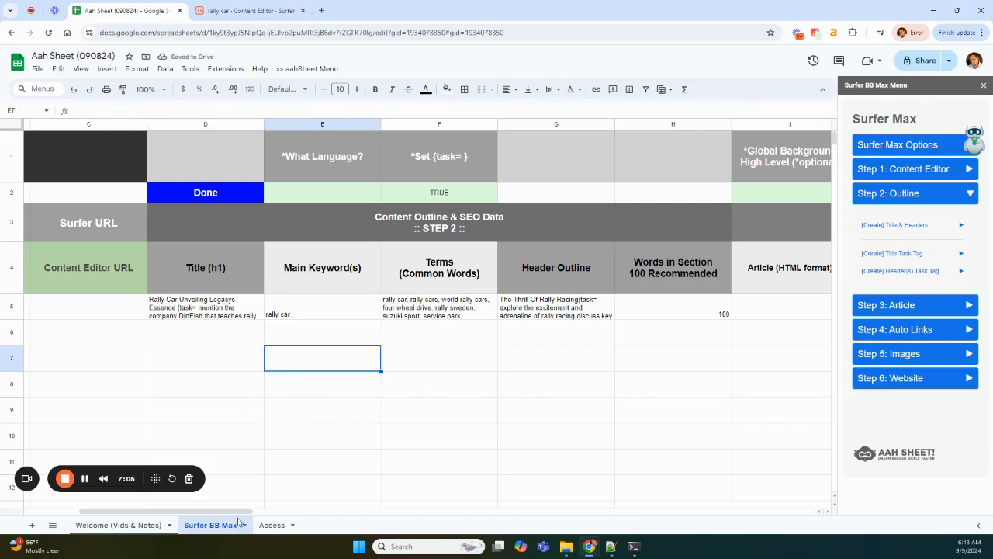
Review the full contents of the Header Outline and Terms (Common Words) cells in row 5
left_click_drag(237, 517, 274, 516)
double_click(432, 302)
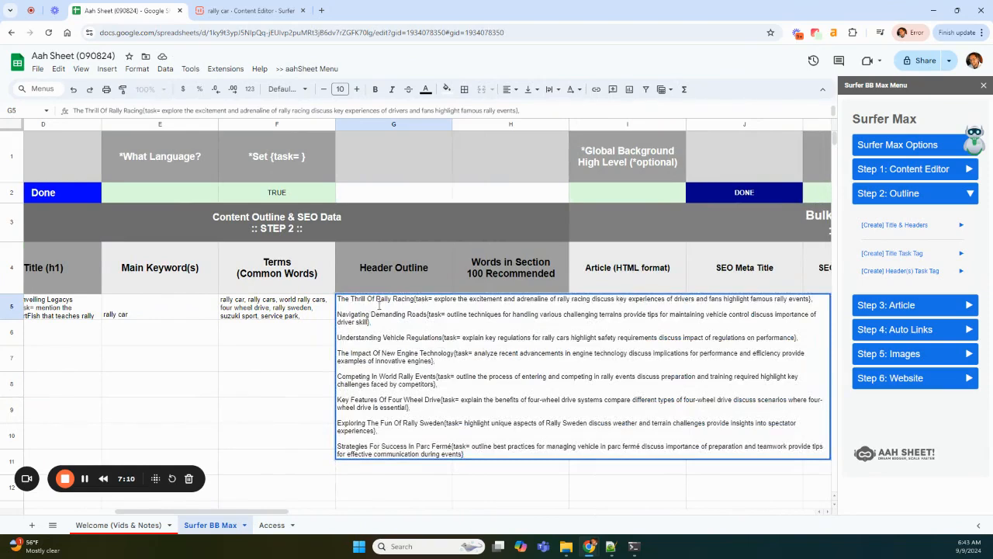
left_click(216, 353)
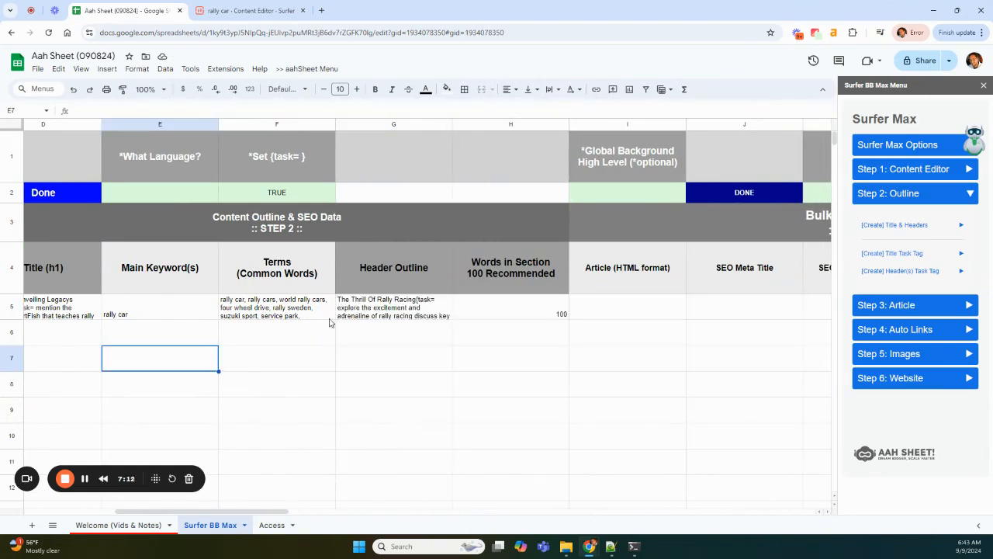
double_click(276, 308)
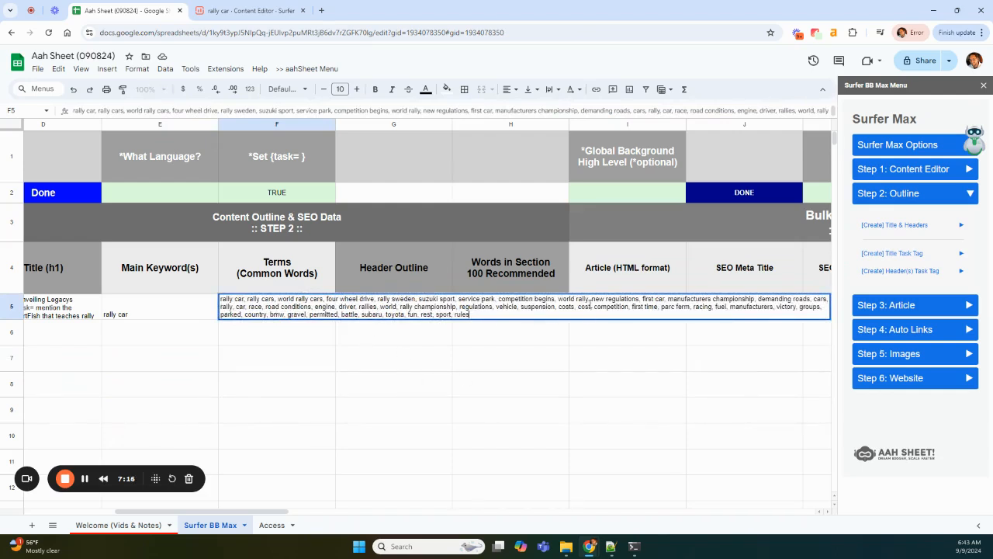
left_click(324, 390)
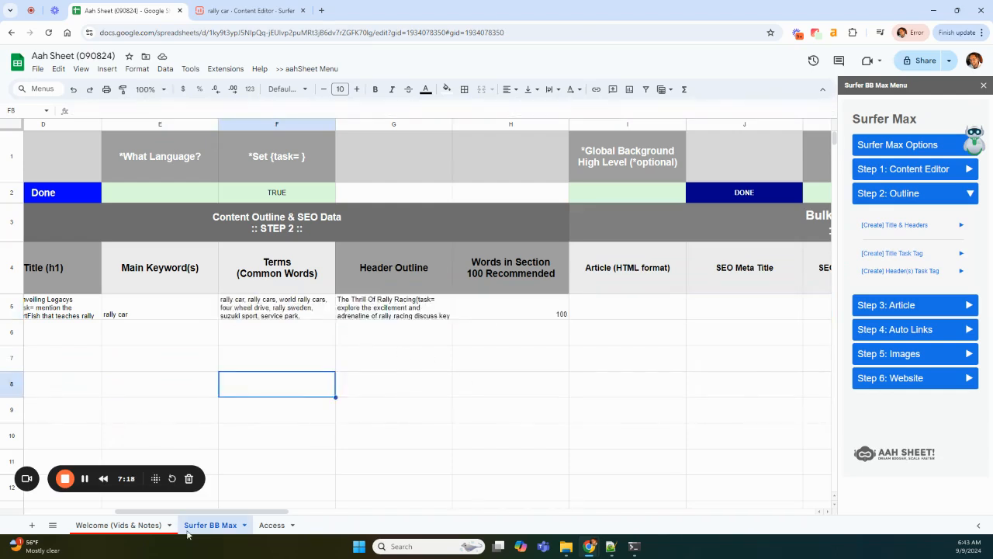
Go to the Bulk Build Content columns and run Build Articles from the Step 3 article options
left_click_drag(202, 511, 281, 525)
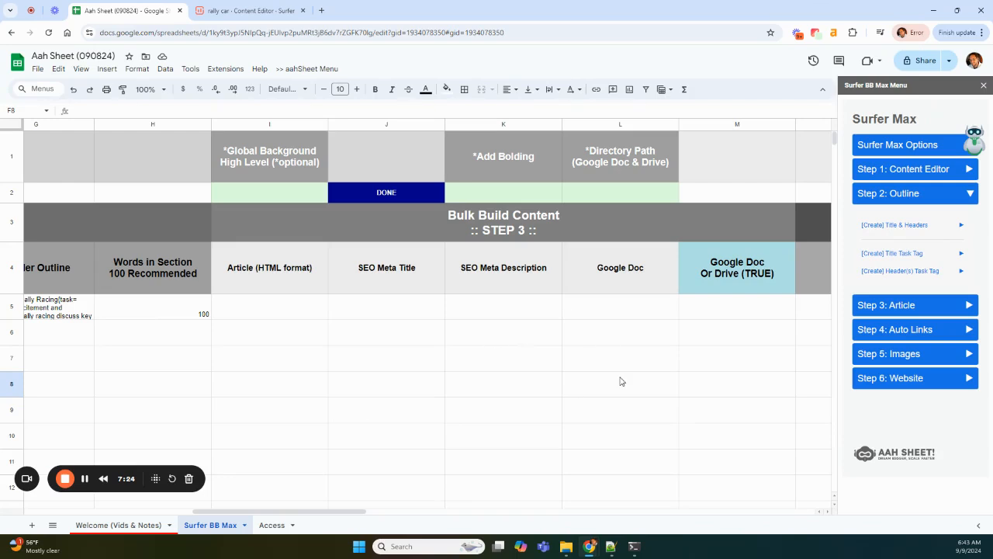
left_click(912, 199)
left_click(907, 219)
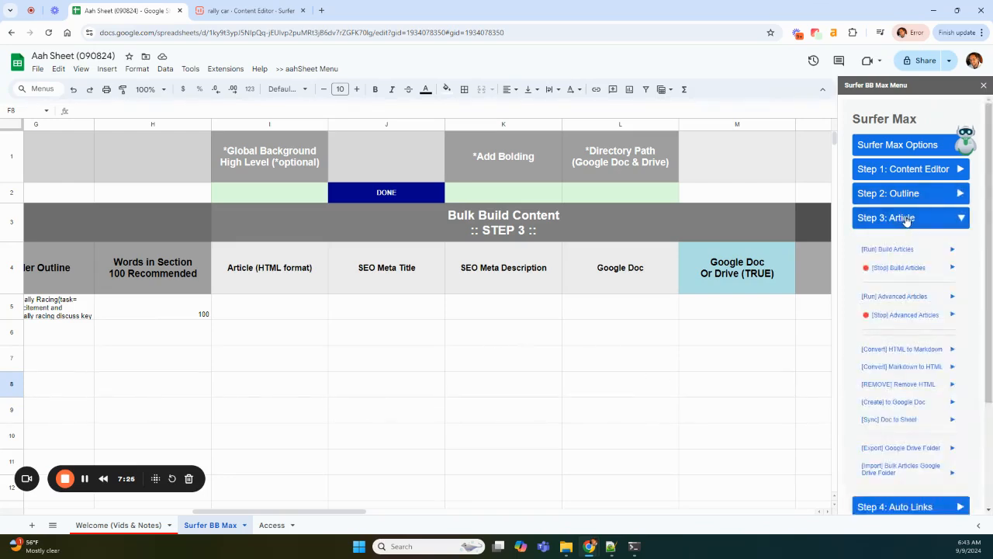
scroll(888, 388, "down", 1)
scroll(895, 421, "up", 1)
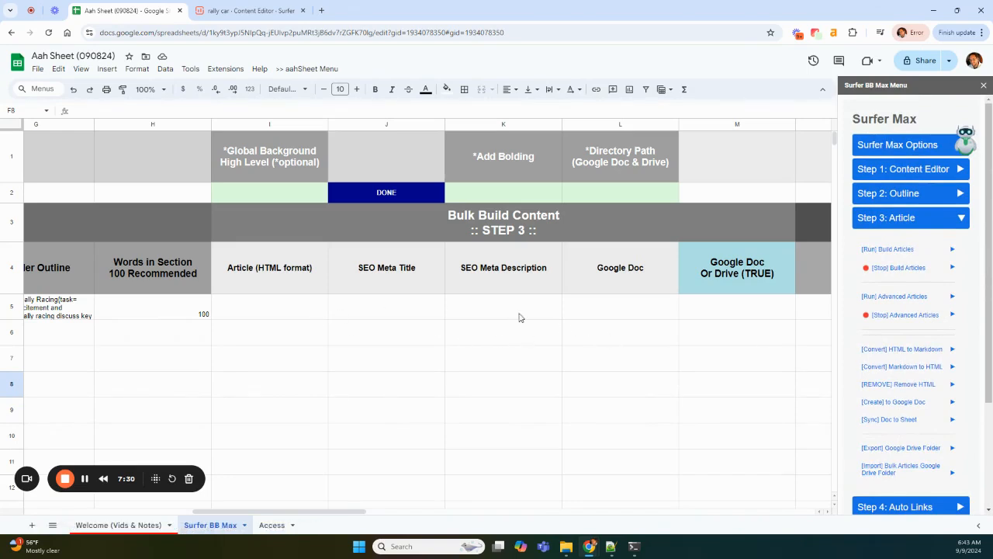
left_click(867, 251)
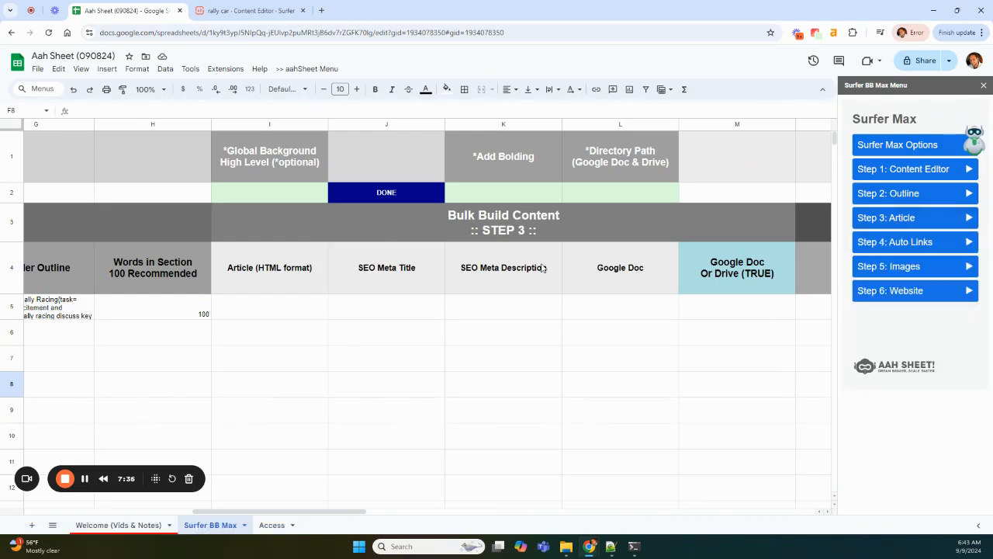
Look back over the row 5 entries and switch to the rally car Content Editor in Surfer
left_click_drag(290, 512, 45, 510)
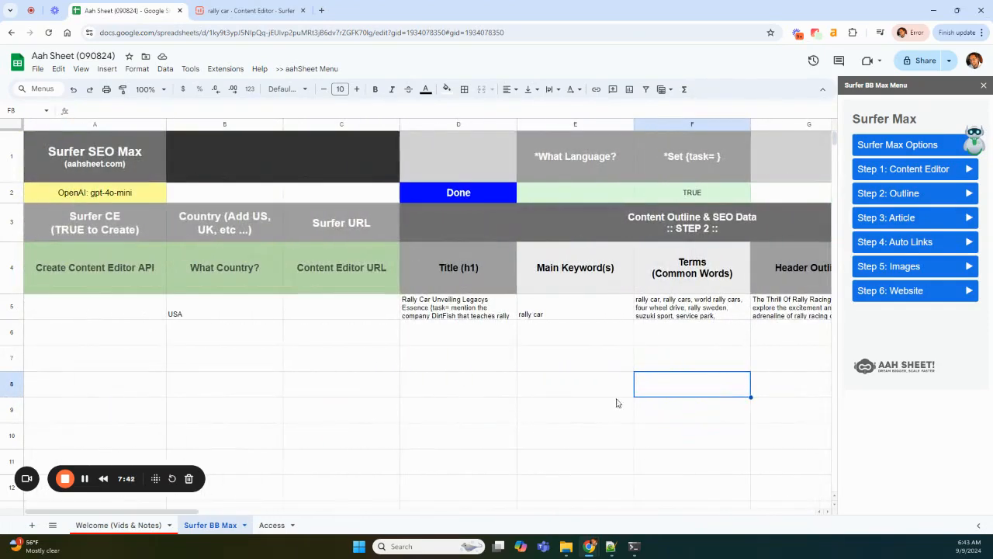
left_click_drag(186, 515, 231, 517)
left_click(249, 10)
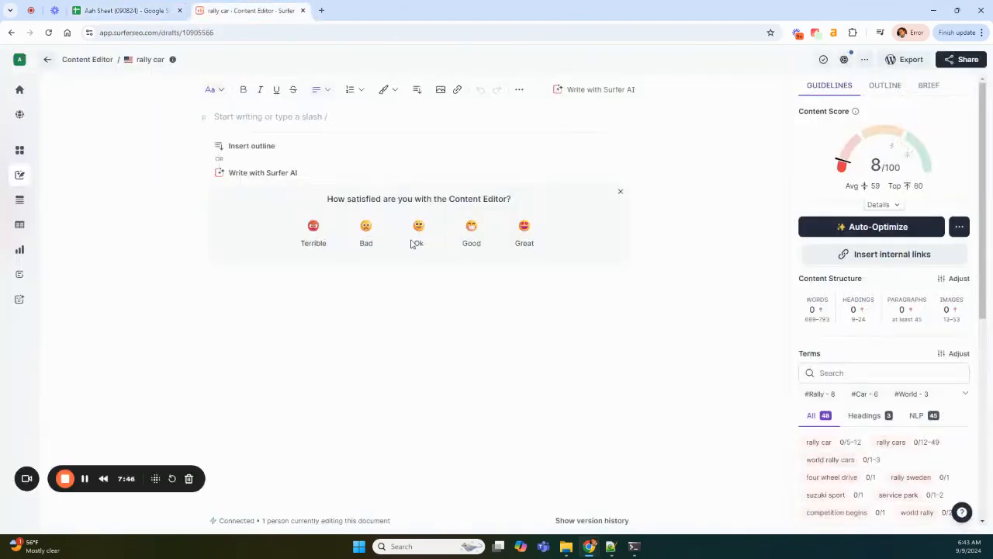
Return to the Surfer BB Max sheet and run Build Articles from the Step 3 article options for row 5
left_click(143, 10)
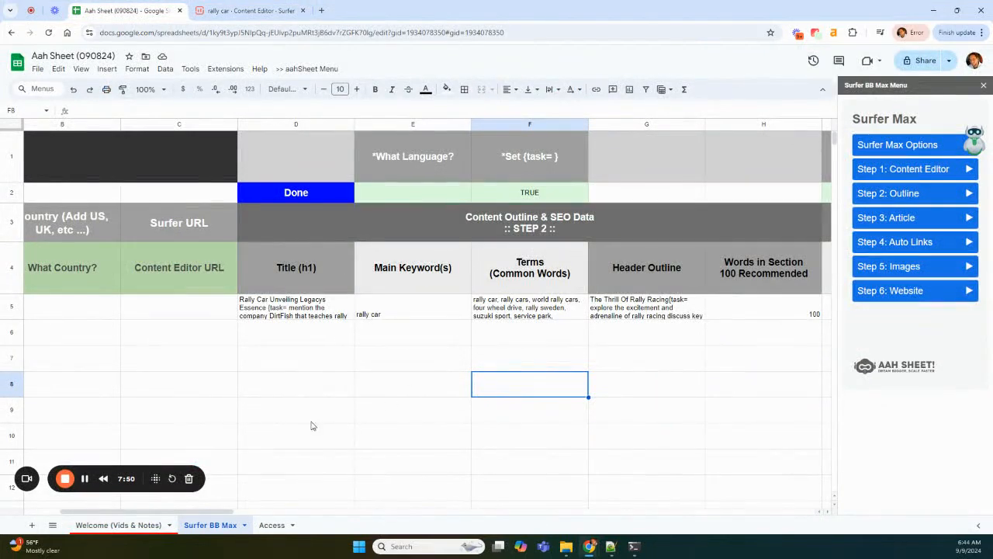
left_click_drag(220, 516, 240, 518)
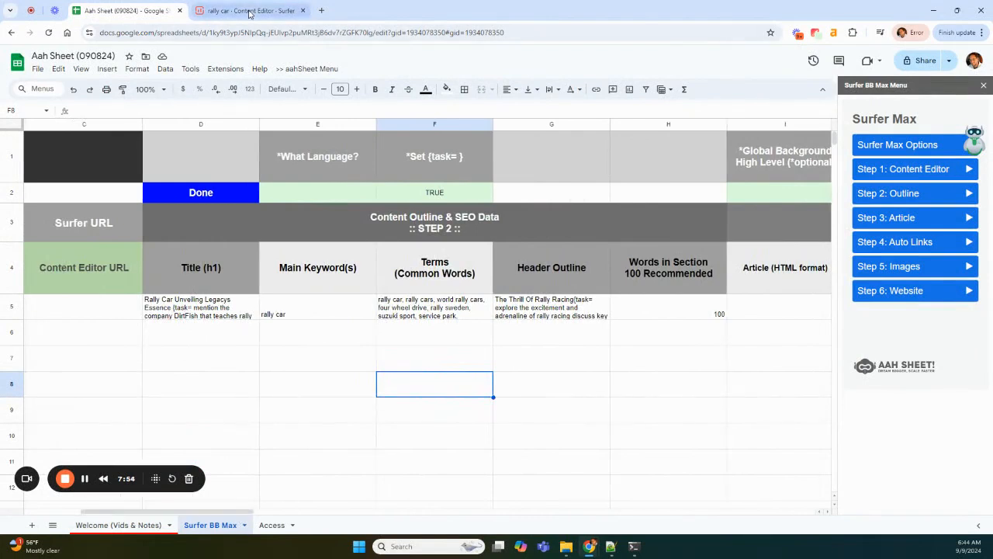
left_click_drag(228, 512, 321, 513)
left_click(908, 218)
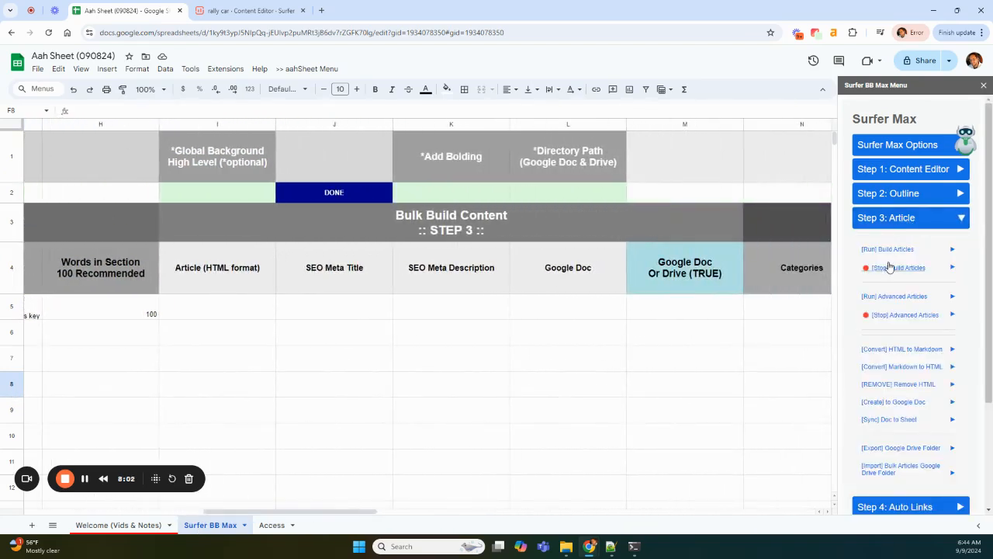
left_click(890, 250)
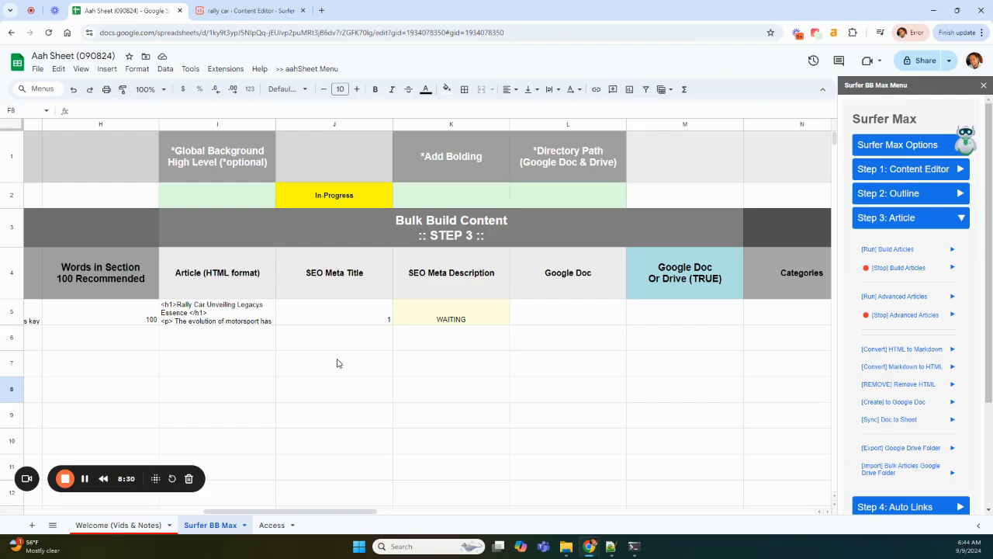
left_click(84, 478)
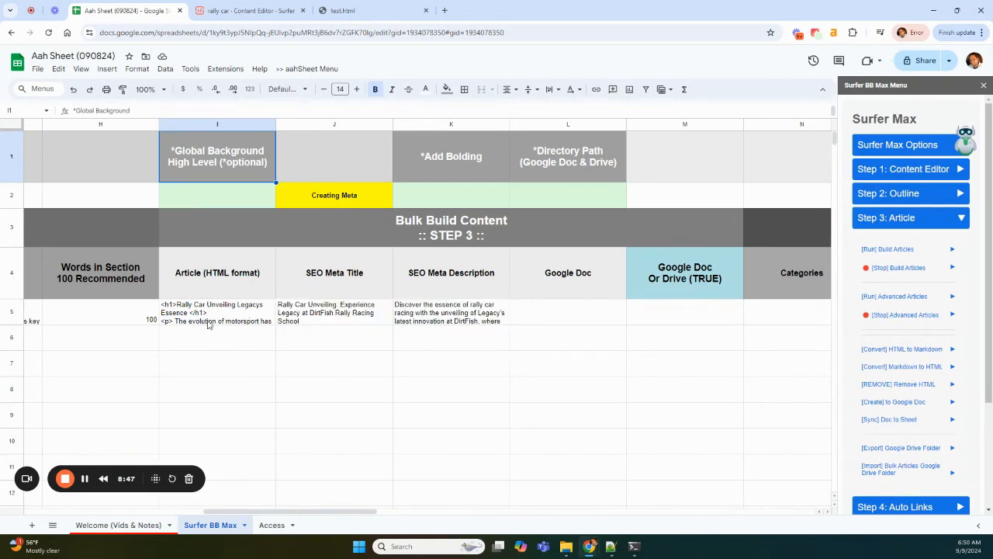
Copy the row 5 Article (HTML format) cell and paste it into the rally car Content Editor in Surfer
left_click(213, 325)
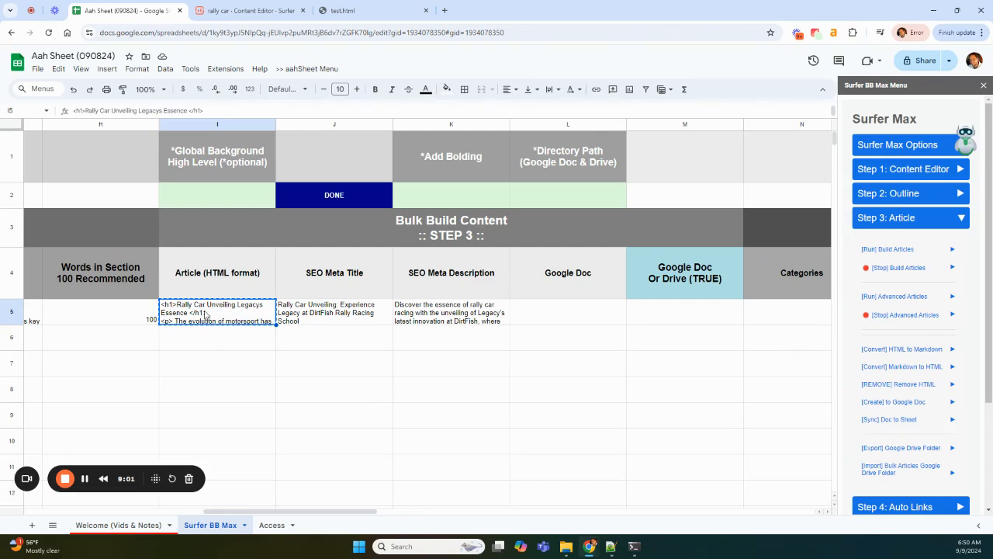
left_click(264, 358)
left_click(256, 322)
left_click(233, 11)
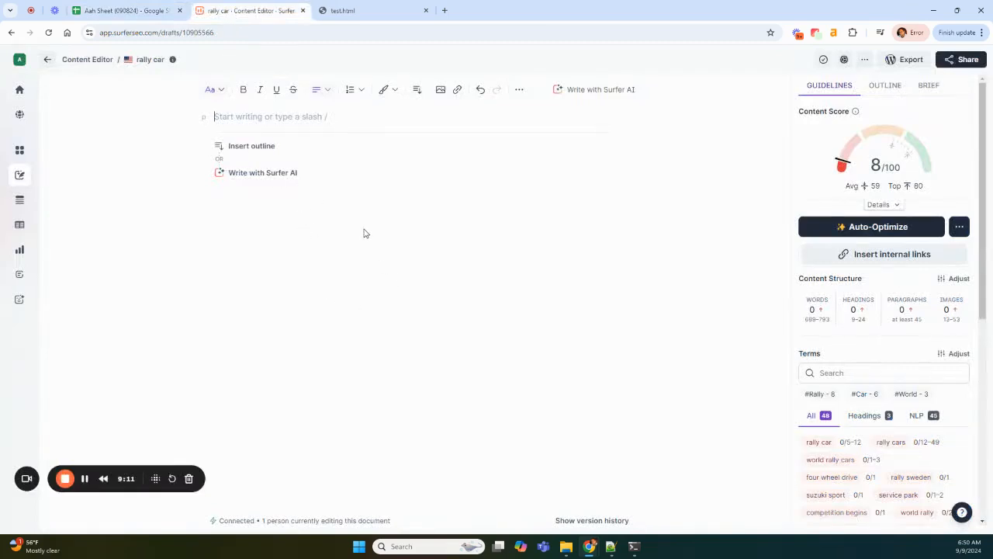
key("ctrl+v")
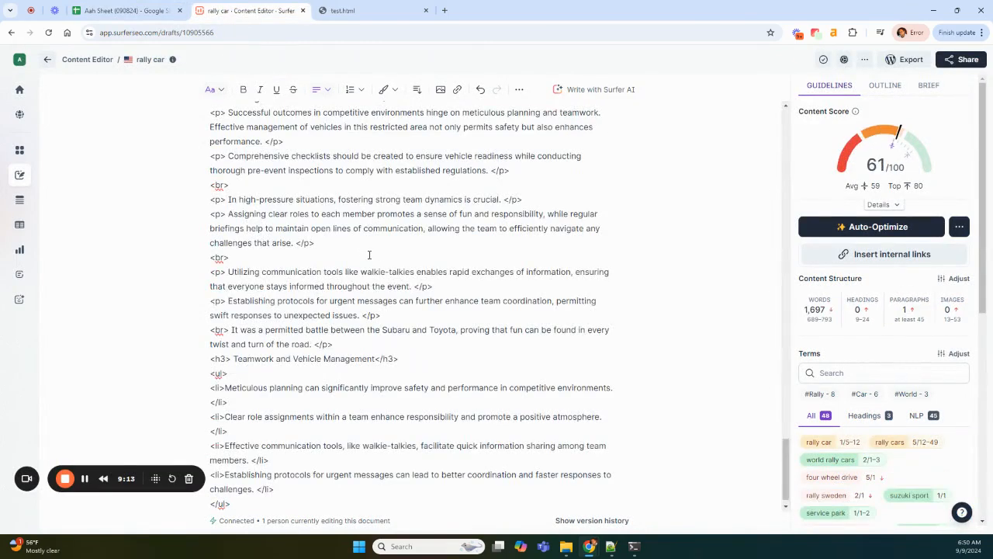
Look through the pasted raw HTML article in the editor and undo the paste
scroll(410, 313, "up", 20)
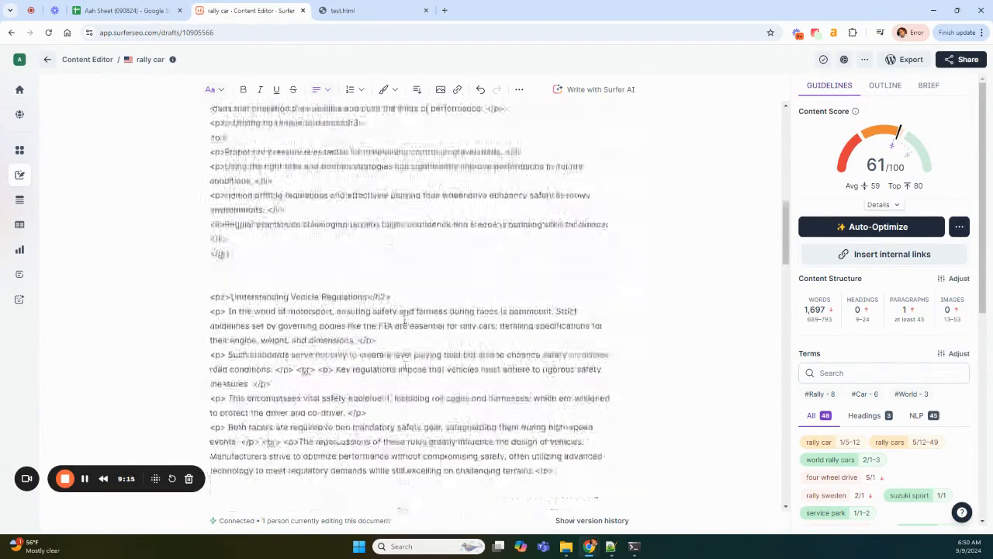
scroll(403, 326, "up", 5)
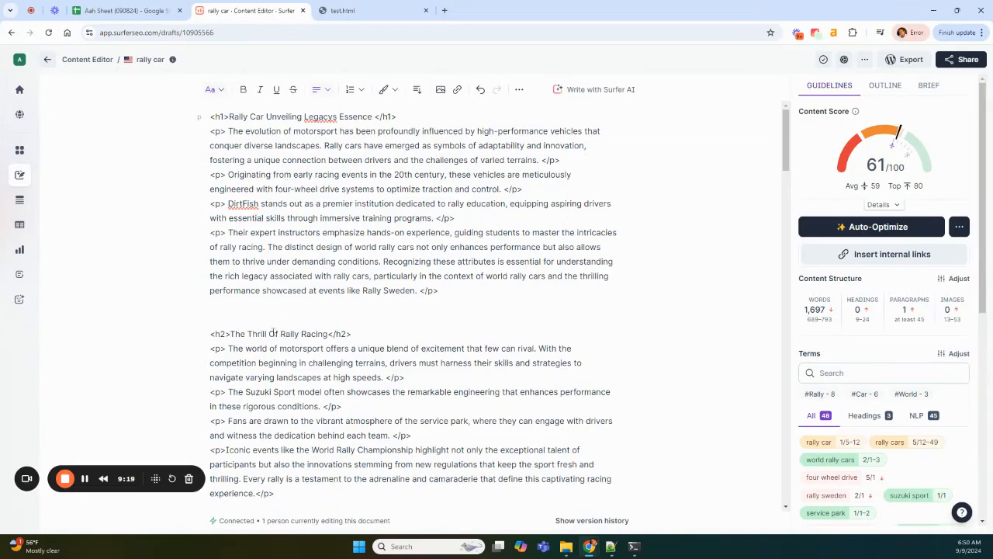
scroll(249, 332, "down", 20)
scroll(316, 314, "up", 20)
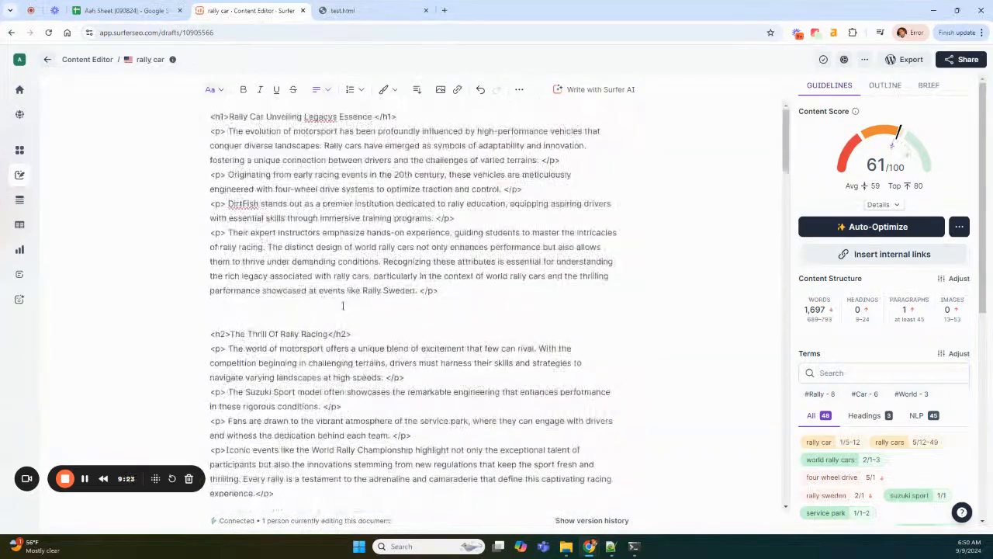
key("ctrl+z")
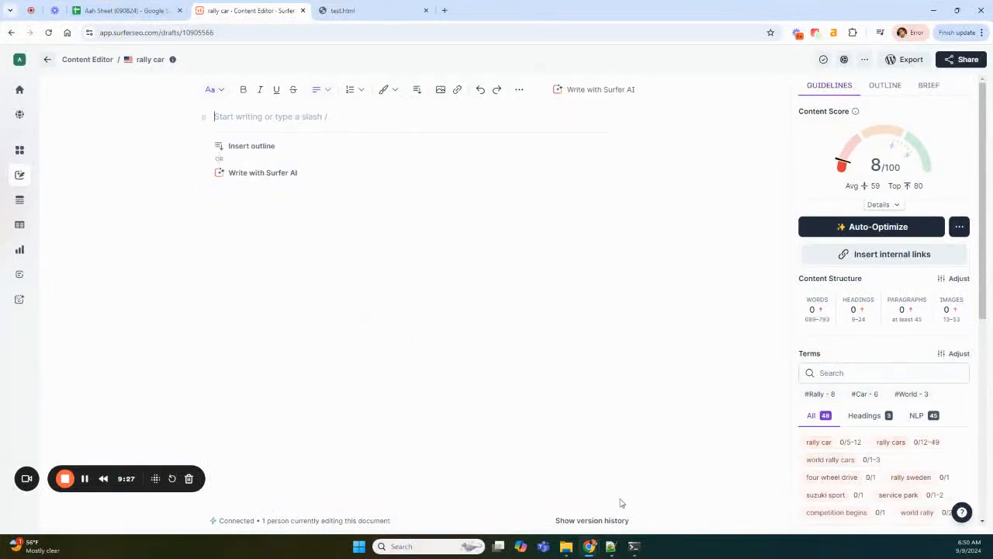
Switch to test.html in Notepad++ and replace its entire contents with the copied article HTML
left_click(611, 547)
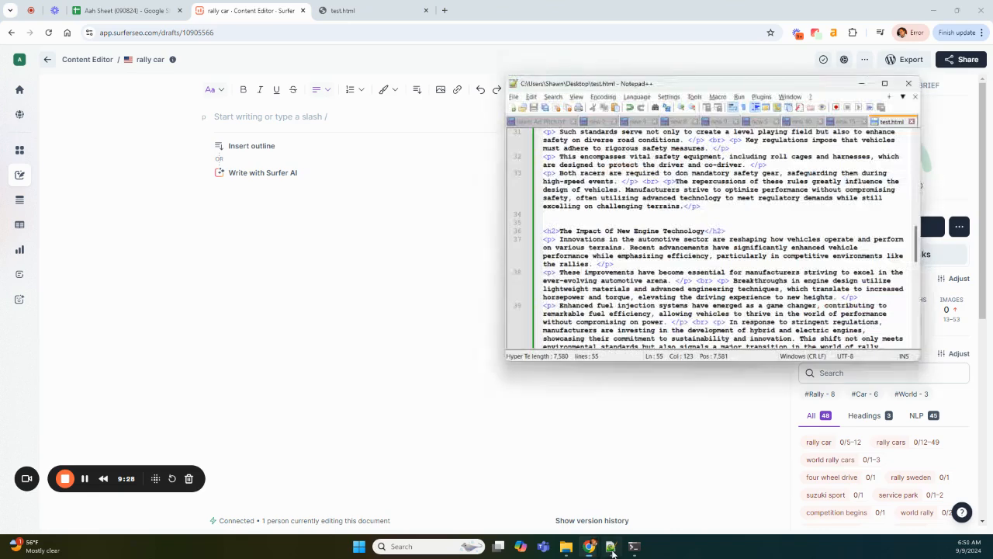
left_click(590, 171)
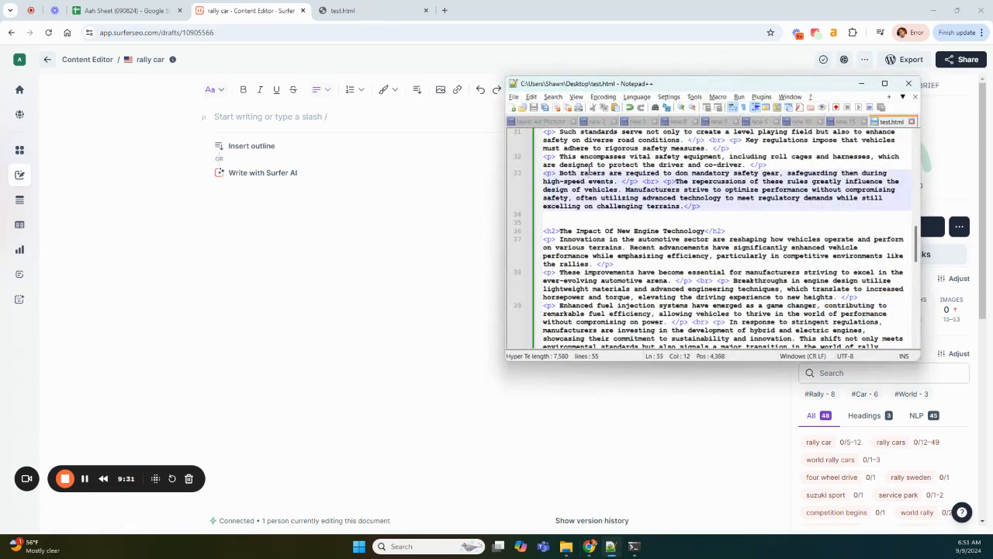
key("ctrl+a")
key("ctrl+v")
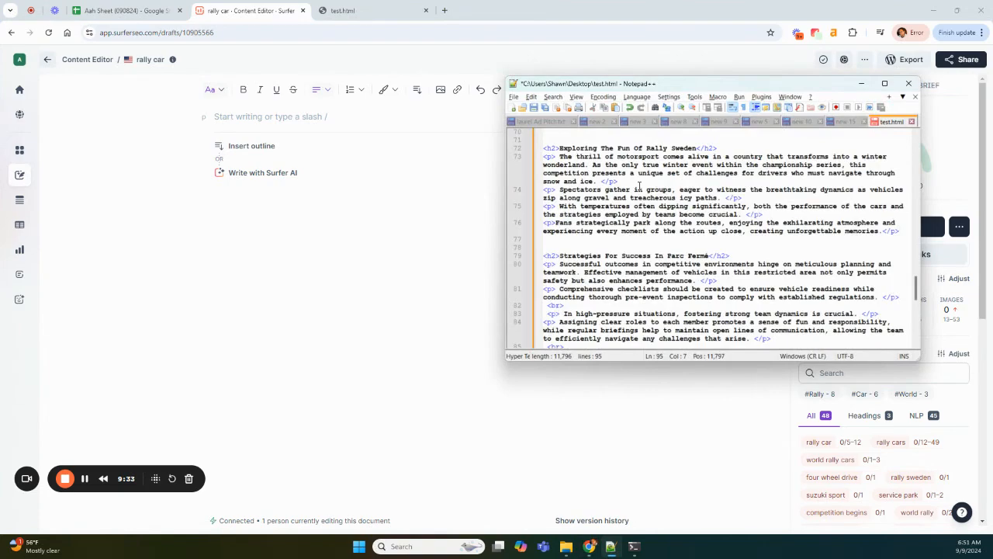
left_click_drag(658, 84, 532, 86)
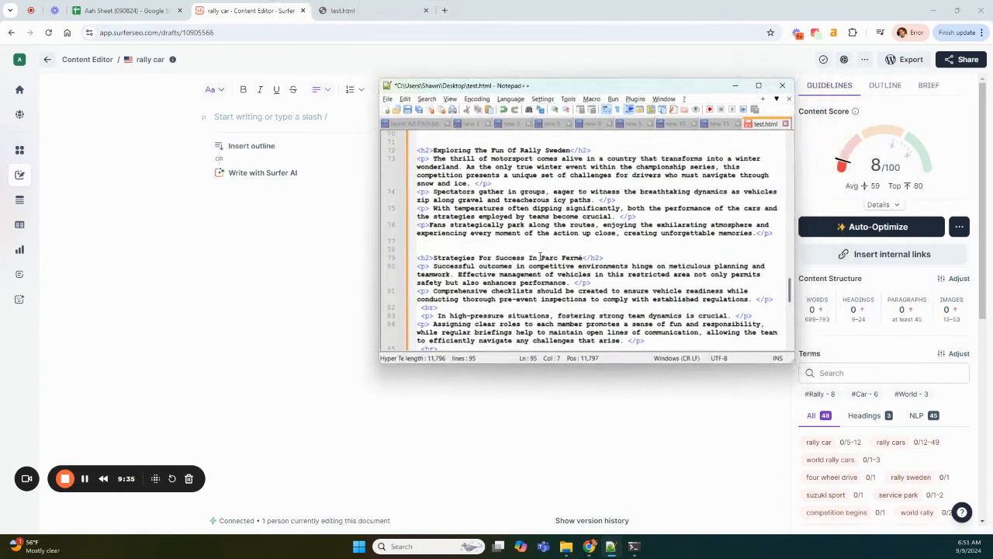
scroll(535, 252, "up", 5)
scroll(535, 252, "up", 12)
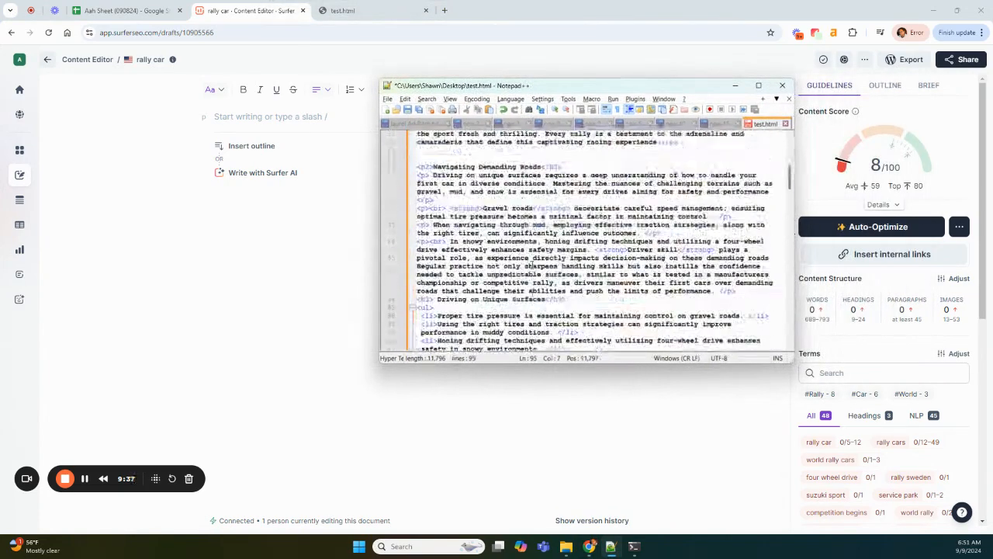
Check the article cell in the sheet and delete the quotation mark before the opening h1 tag in test.html
left_click(151, 11)
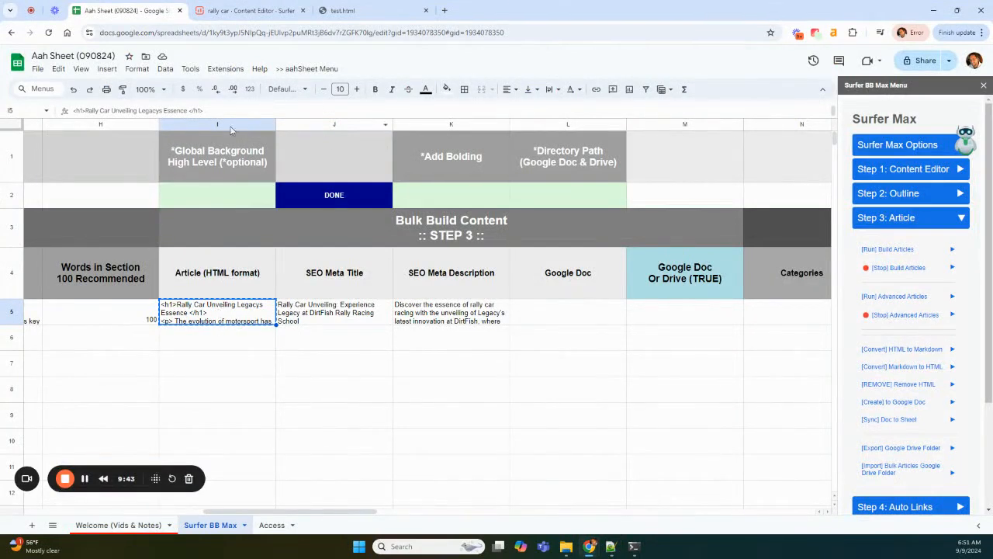
left_click(611, 553)
left_click_drag(596, 299, 602, 307)
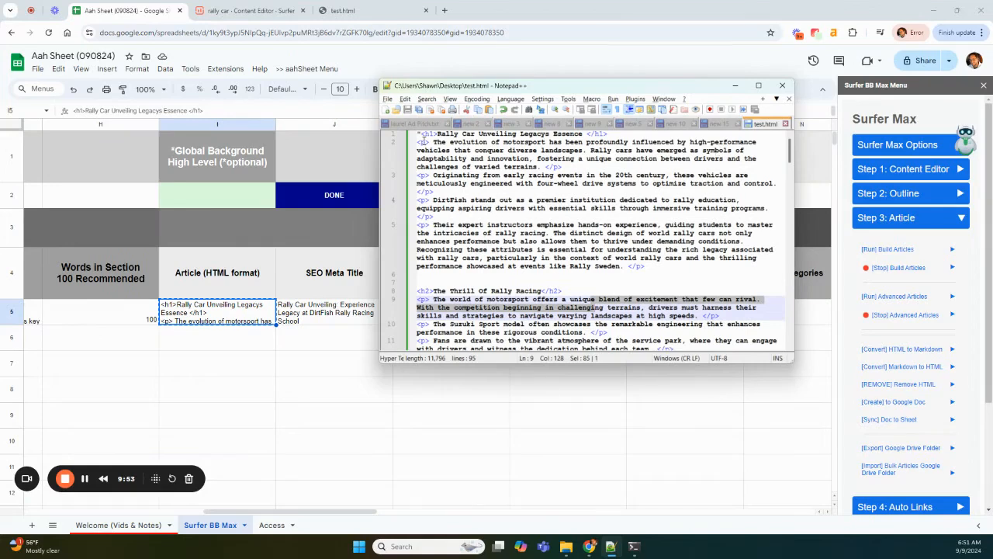
left_click(423, 133)
key("BackSpace")
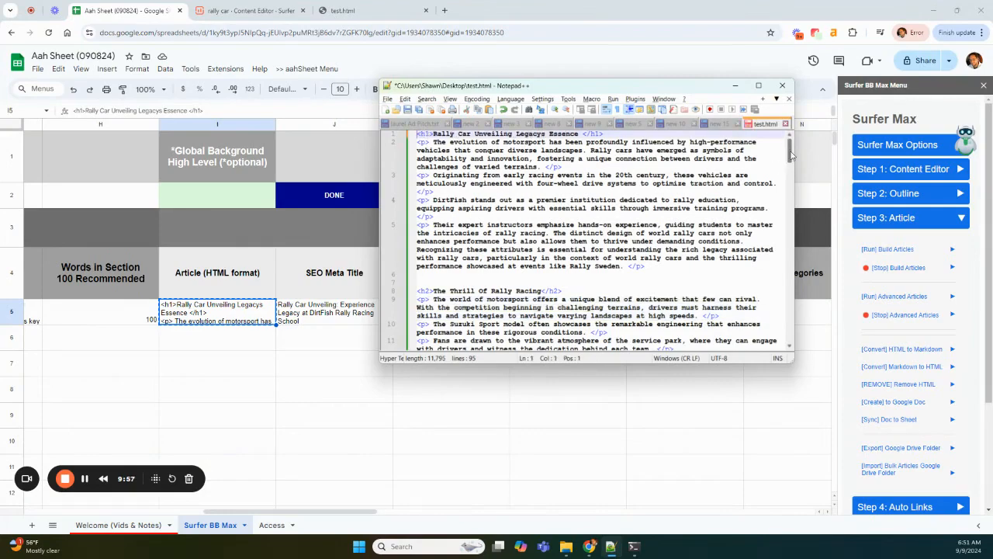
Delete the quotation mark at the end of test.html, save the file and go back to its beginning
scroll(536, 265, "down", 20)
left_click(458, 184)
key("BackSpace")
left_click_drag(462, 194, 431, 129)
key("ctrl+s")
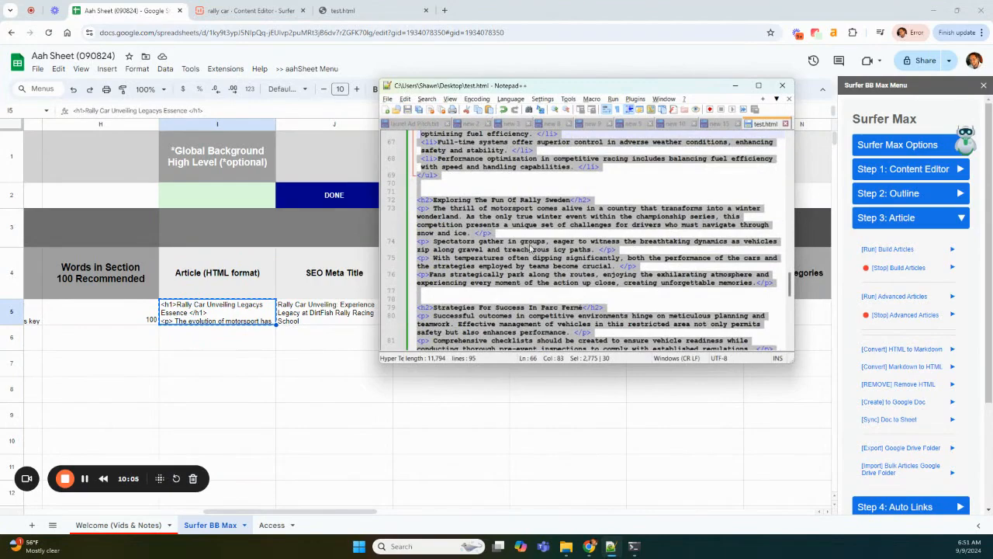
scroll(545, 235, "up", 10)
scroll(499, 251, "up", 15)
left_click(487, 152)
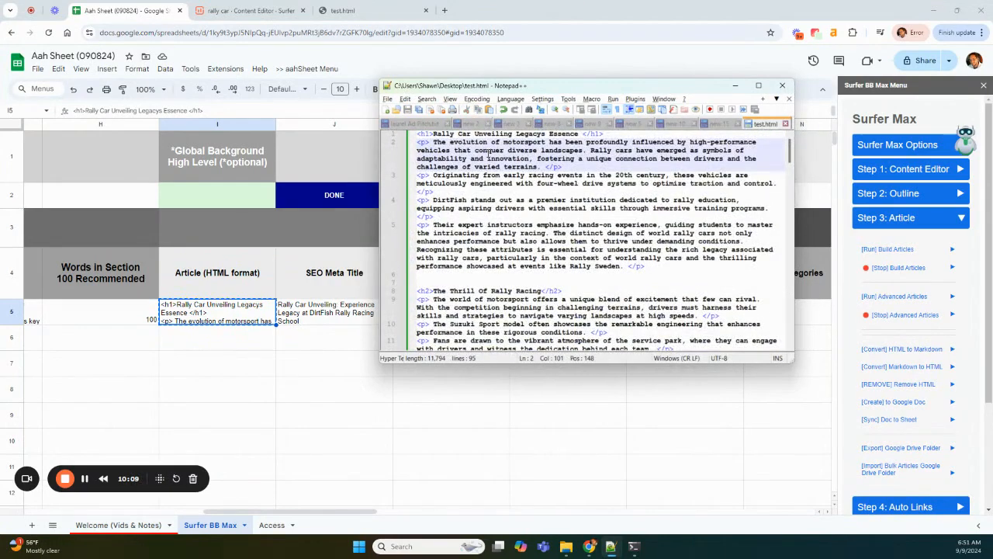
Reload test.html in the browser and look through the rendered rally car article
left_click(349, 11)
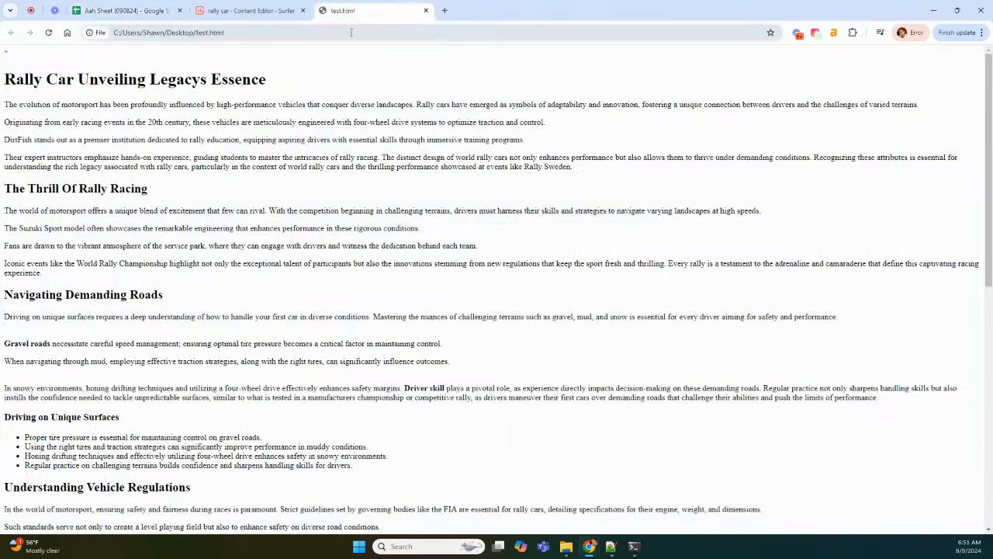
left_click(49, 33)
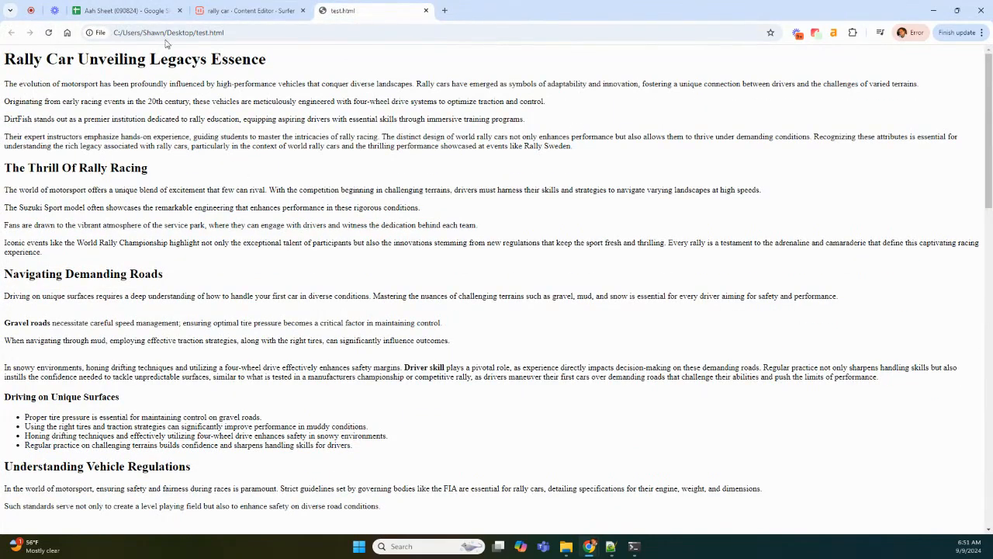
left_click(128, 10)
left_click(335, 10)
scroll(132, 240, "down", 5)
scroll(124, 132, "up", 5)
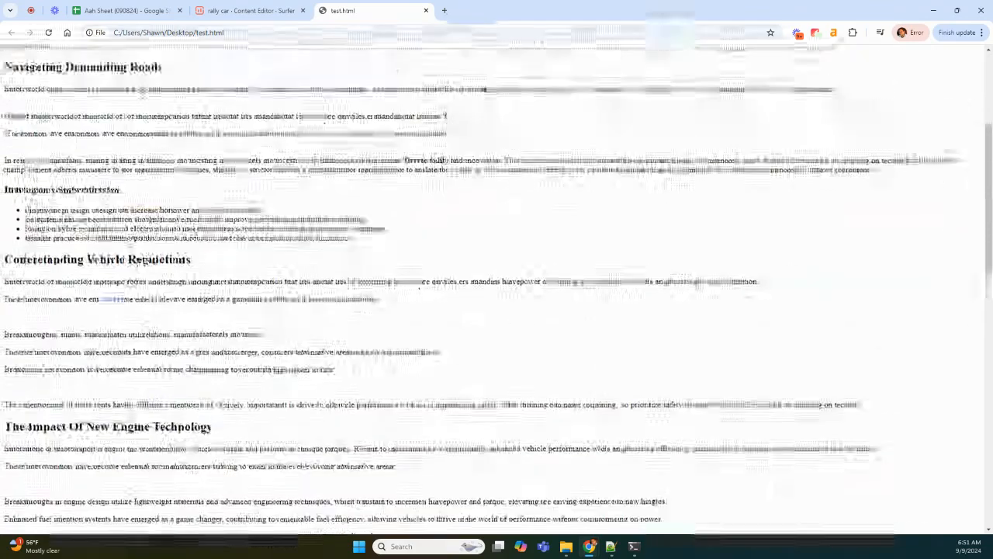
Copy the entire rendered article into the empty rally car Content Editor and review its formatting and Content Score
key("ctrl+a")
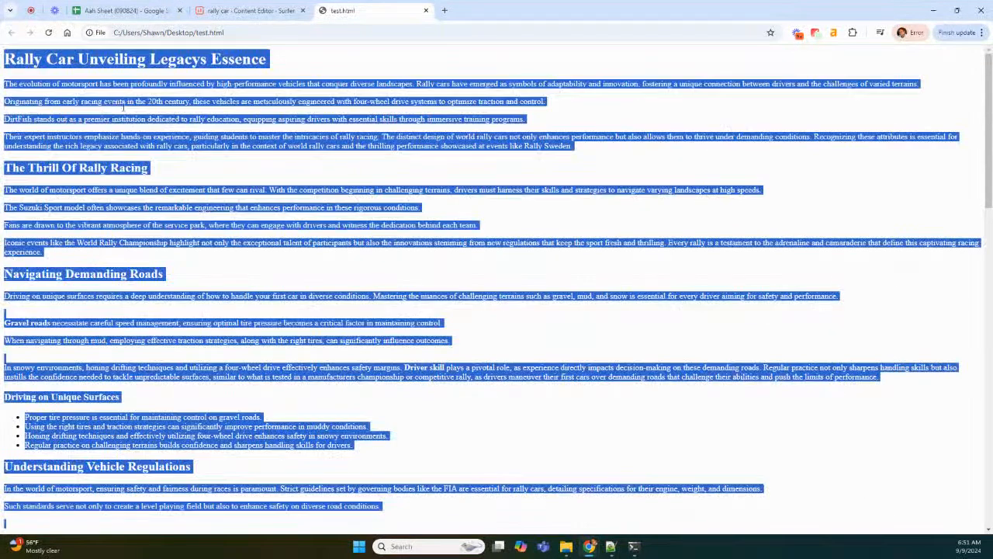
left_click(248, 11)
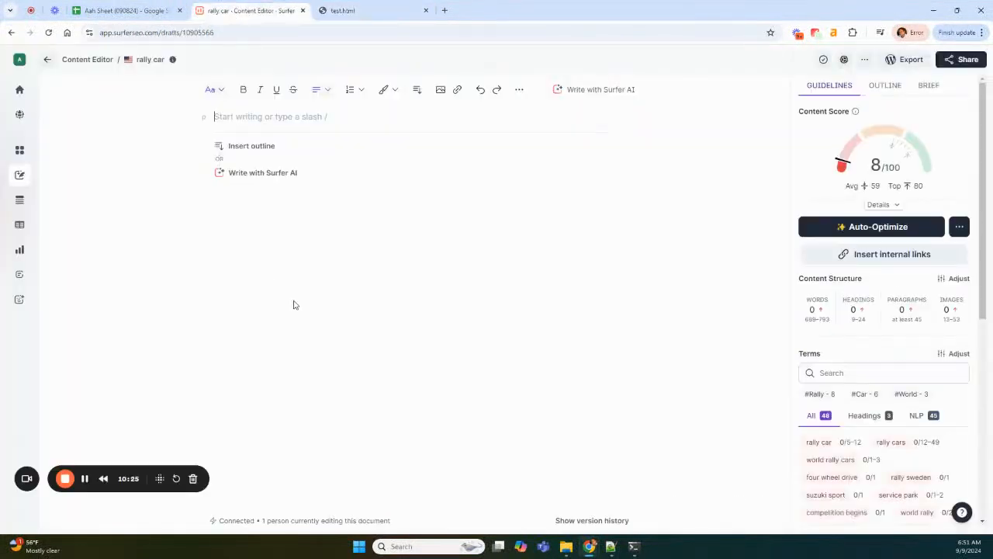
left_click(233, 117)
key("ctrl+v")
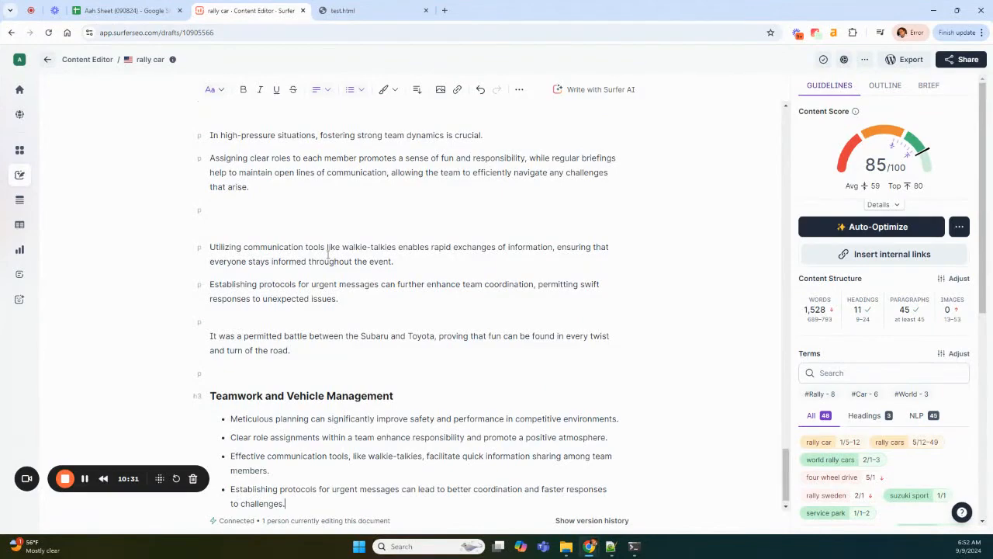
scroll(466, 268, "up", 20)
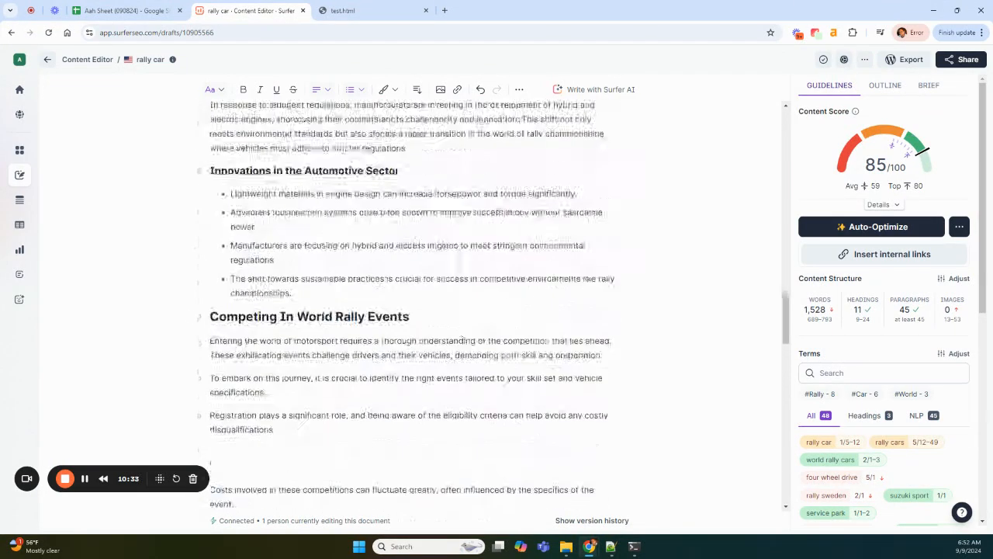
scroll(456, 278, "up", 5)
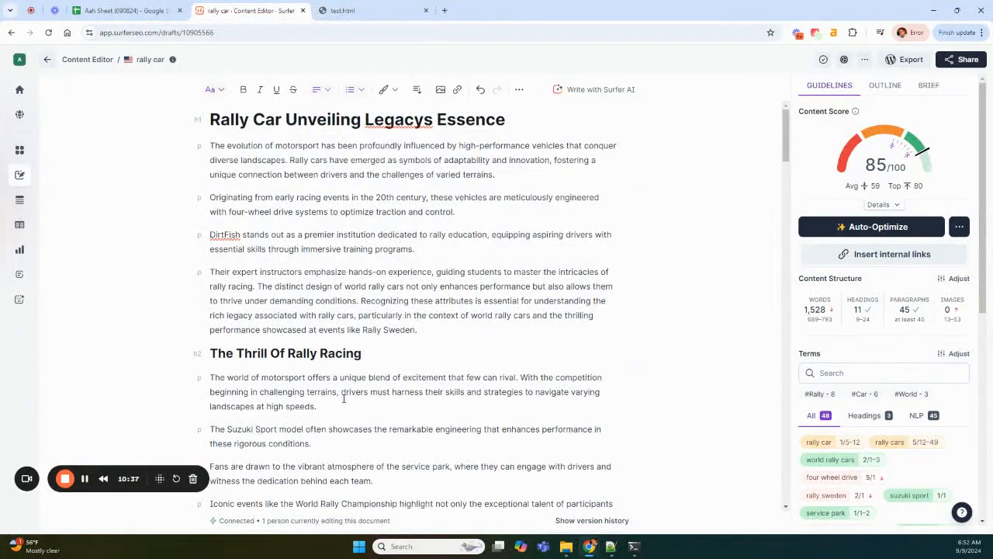
scroll(344, 398, "down", 20)
scroll(343, 398, "up", 20)
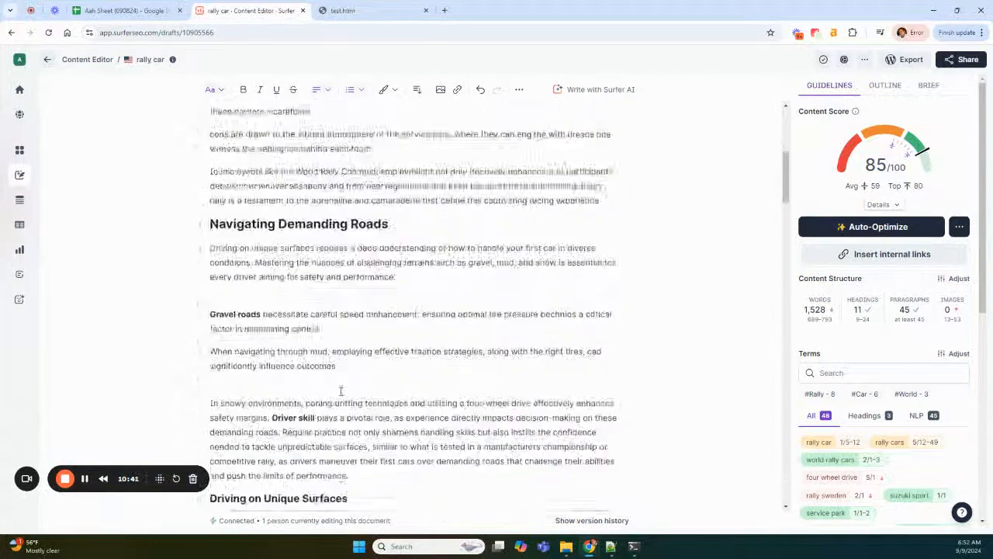
scroll(341, 392, "up", 10)
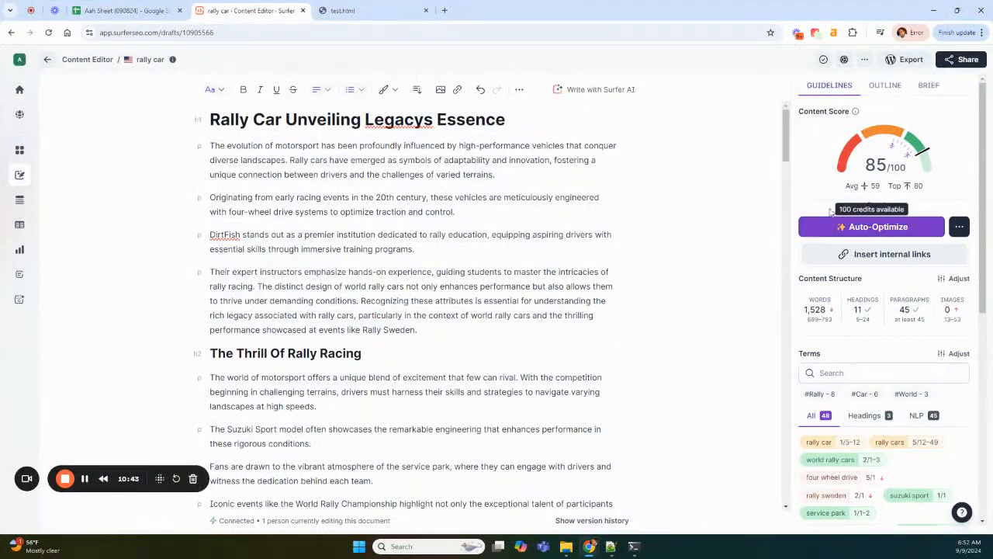
mouse_move(879, 183)
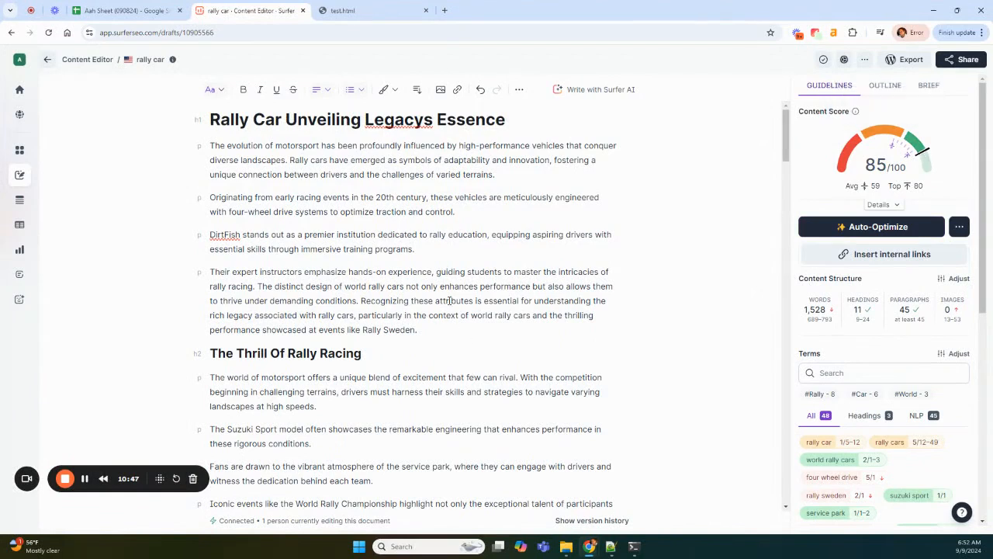
Add an empty paragraph before the "The Thrill Of Rally Racing" heading and paste a screen snip there as an image
key("Return")
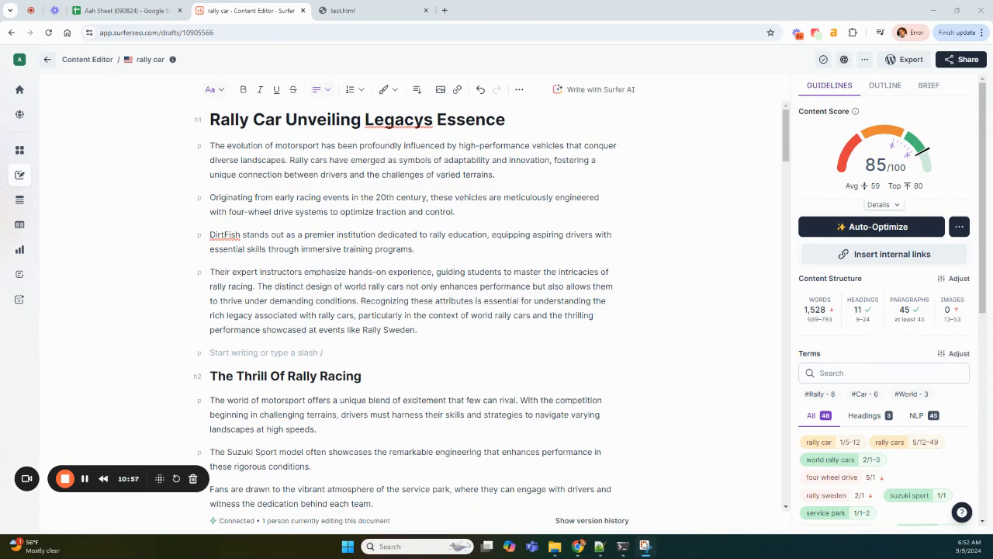
key("super+shift+s")
left_click_drag(187, 321, 618, 365)
key("ctrl+v")
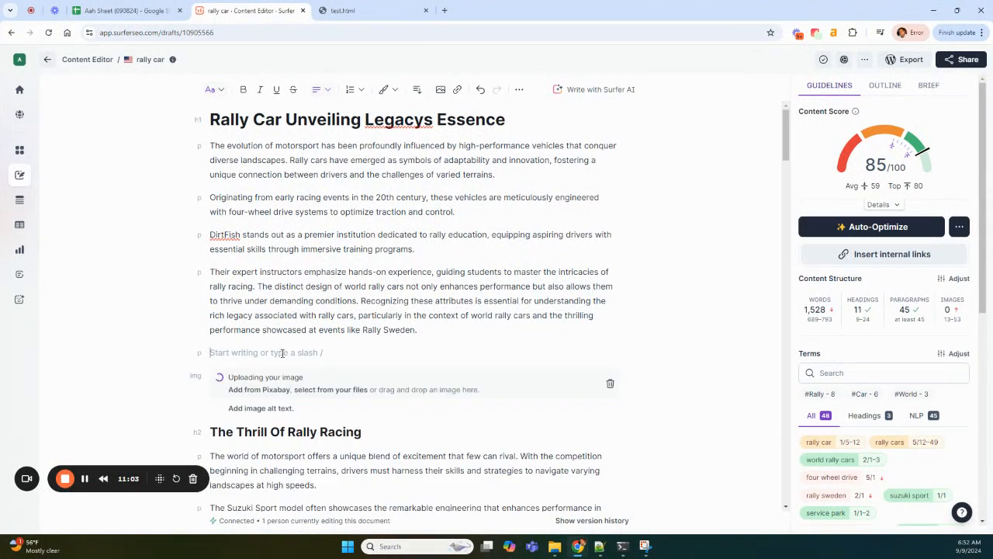
Add the Pixabay photo tagged "rally, race, car" above the "The Thrill Of Rally Racing" heading and use that heading's text as its alt text
left_click(284, 401)
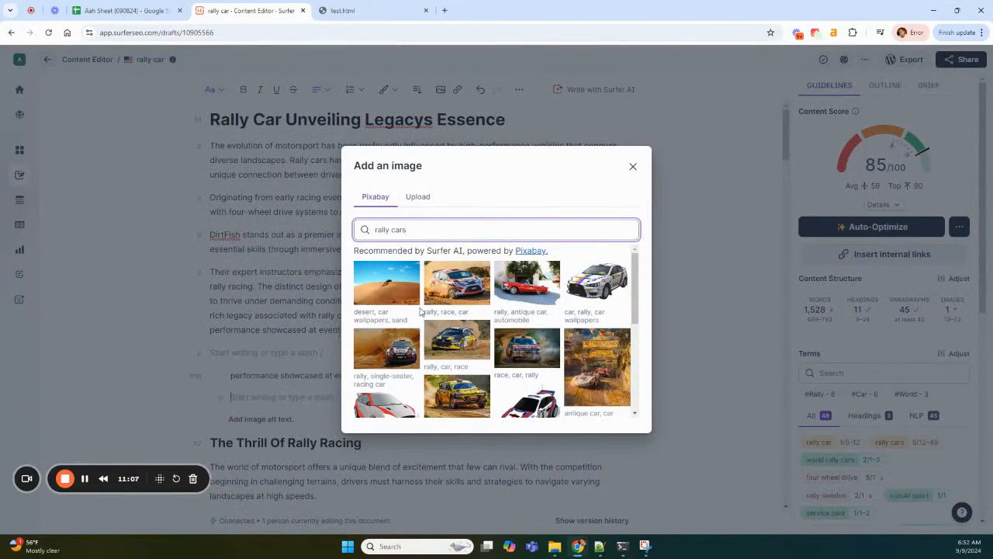
left_click(455, 292)
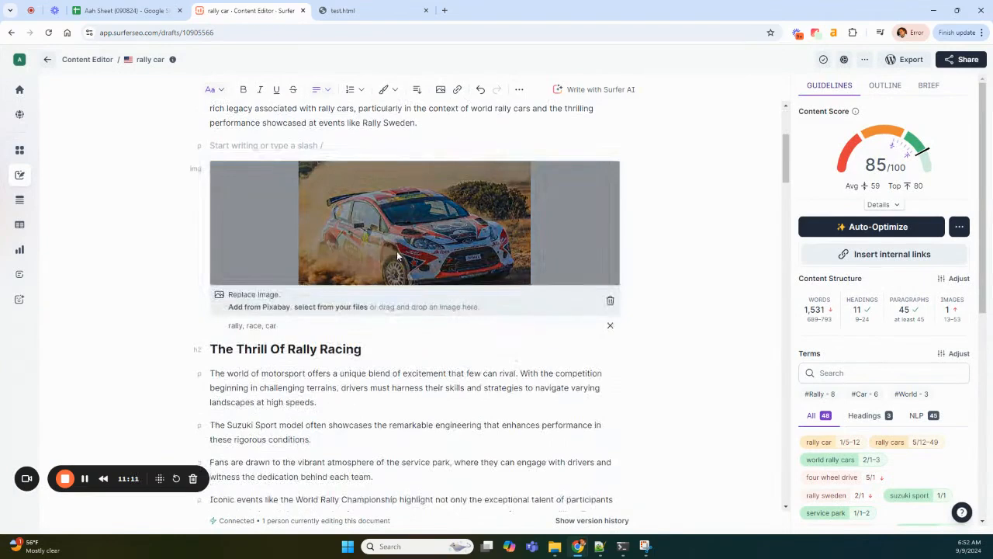
left_click(240, 325)
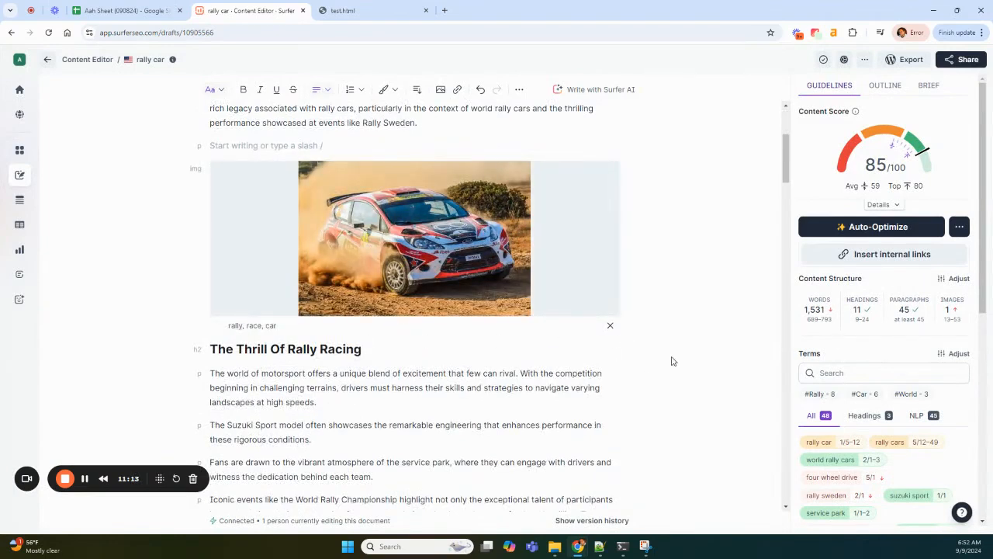
triple_click(289, 350)
key("ctrl+c")
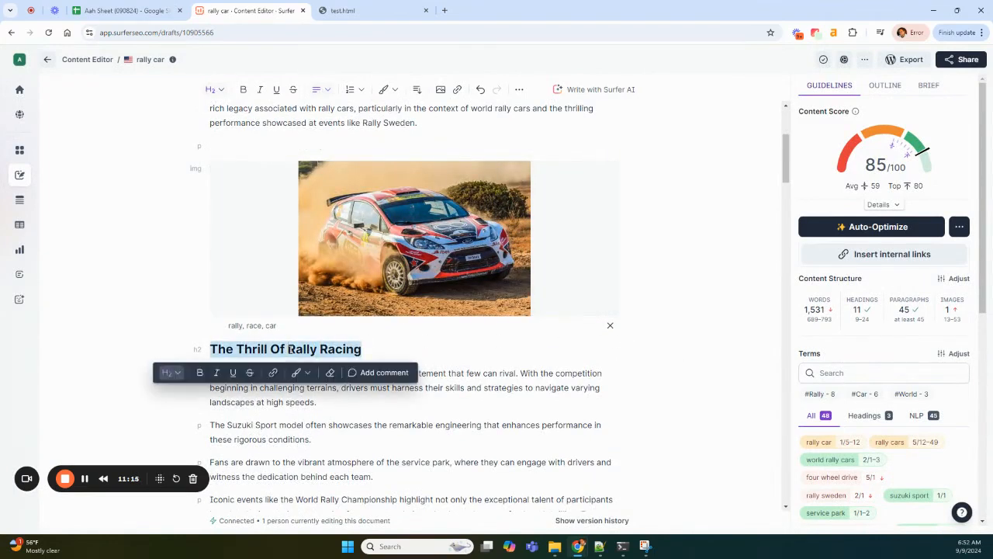
left_click(242, 325)
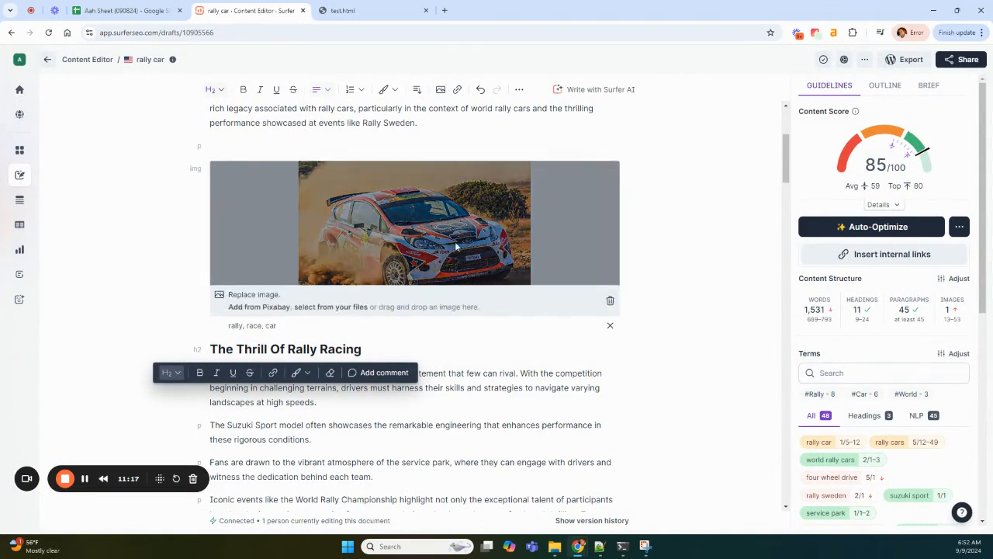
key("ctrl+a")
key("ctrl+v")
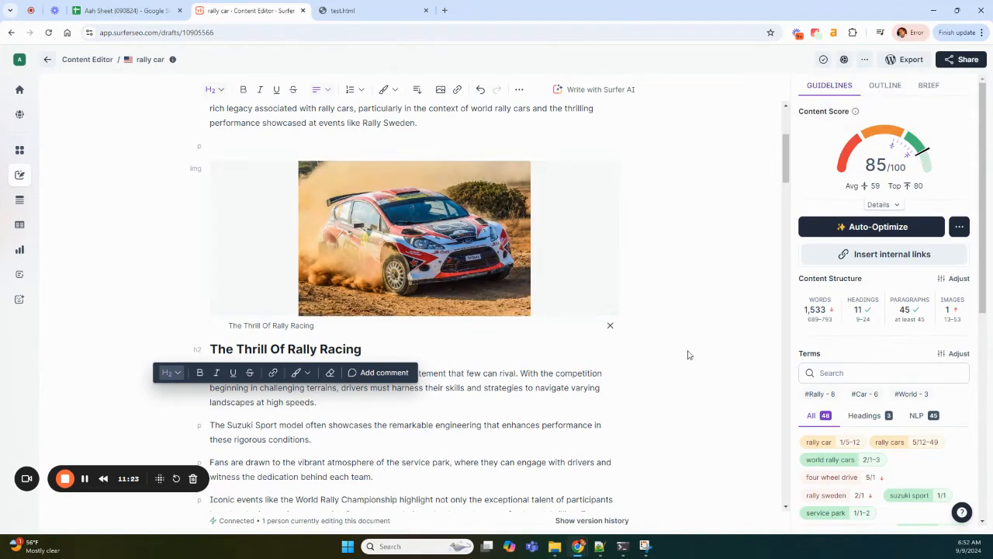
Review the article around the new image, together with the Content Score breakdown and the suggested term usage
scroll(670, 354, "down", 3)
scroll(669, 353, "up", 5)
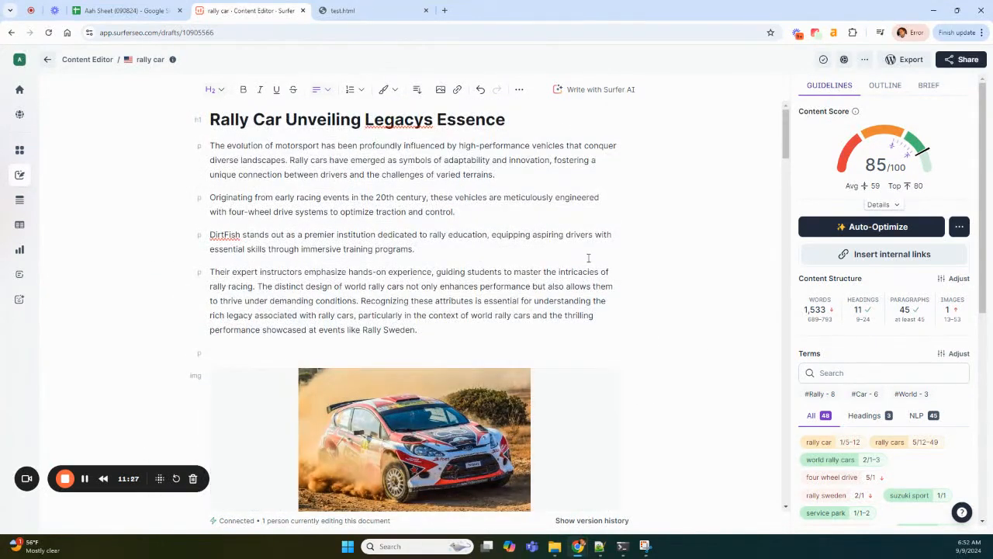
scroll(656, 252, "down", 5)
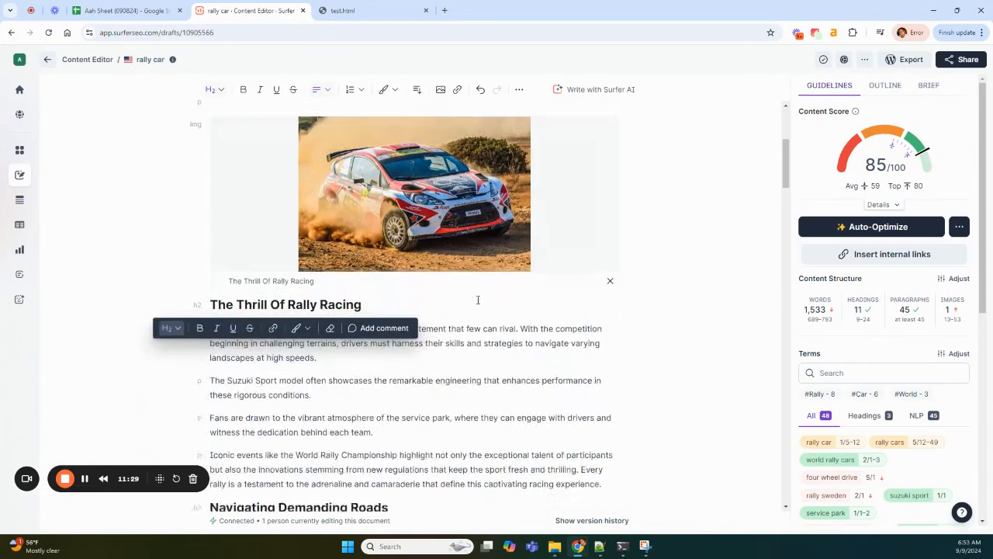
left_click(432, 217)
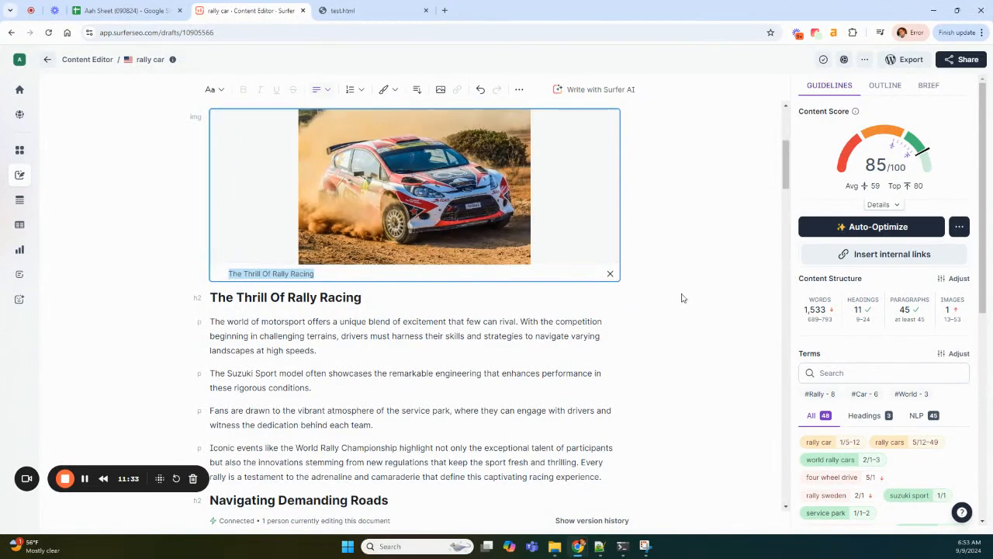
scroll(676, 298, "up", 5)
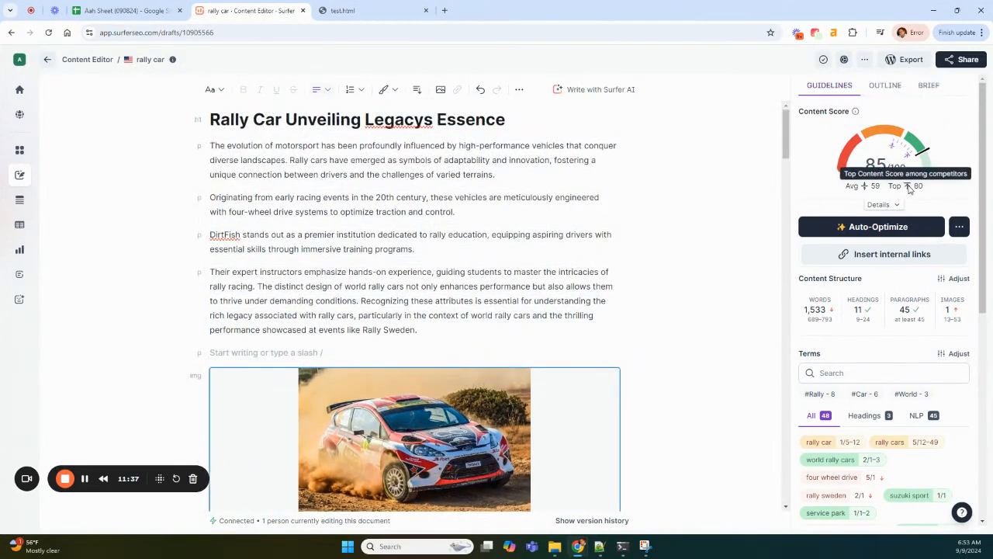
left_click(894, 206)
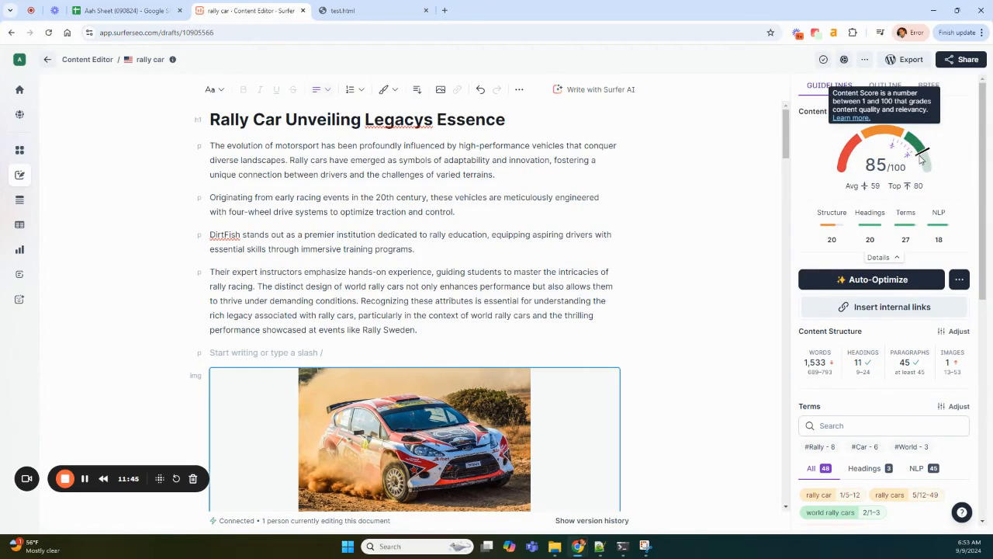
scroll(875, 321, "down", 10)
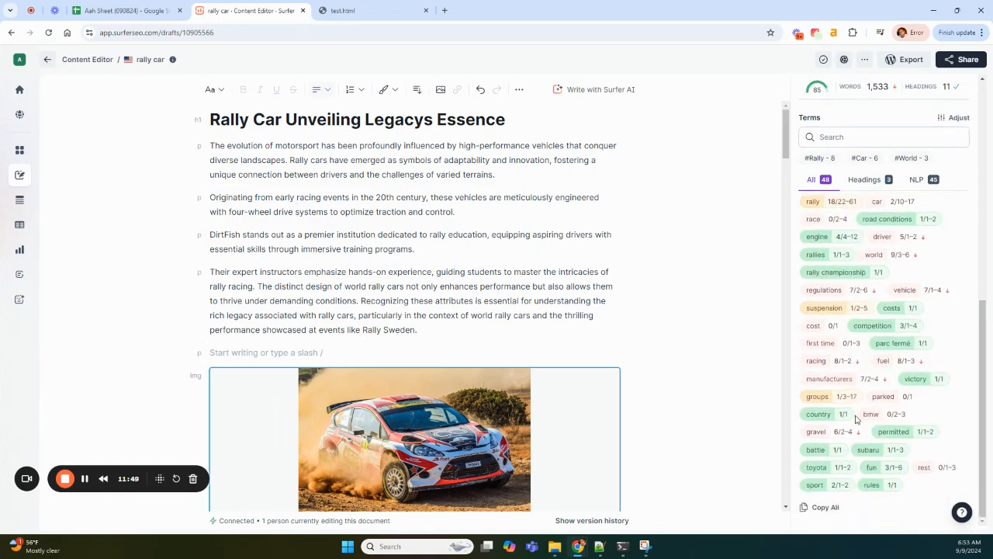
scroll(857, 419, "up", 8)
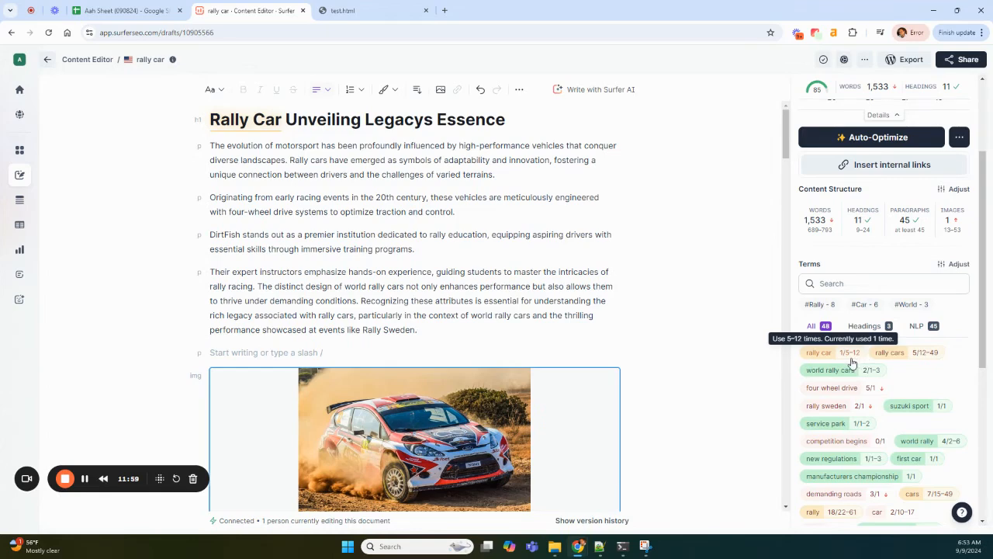
scroll(605, 295, "down", 3)
scroll(614, 295, "up", 3)
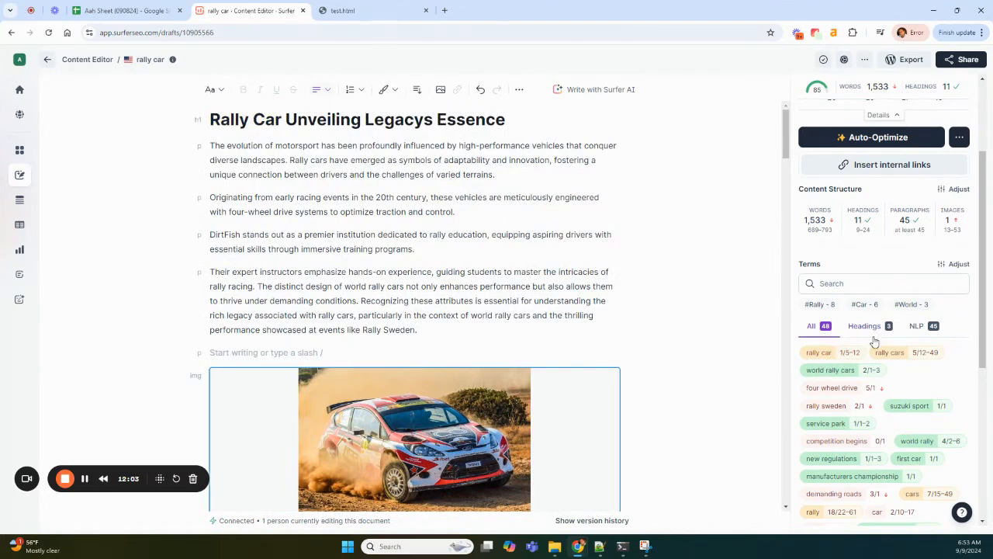
scroll(572, 245, "down", 3)
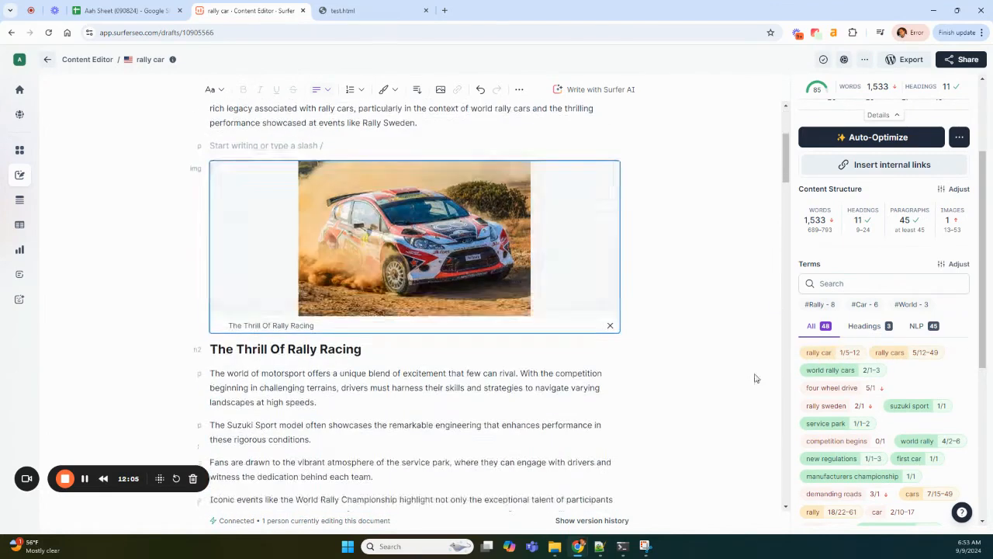
scroll(619, 353, "up", 3)
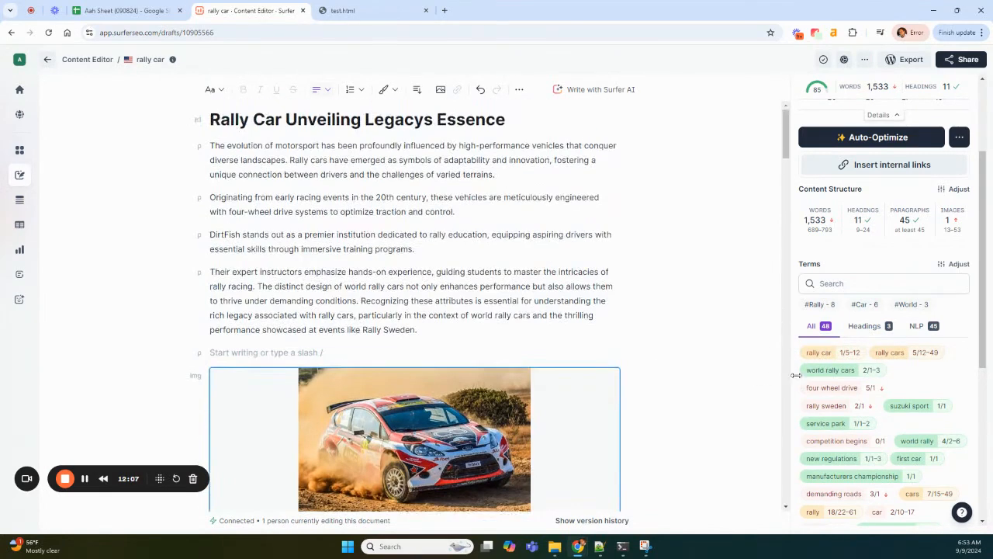
scroll(849, 341, "up", 2)
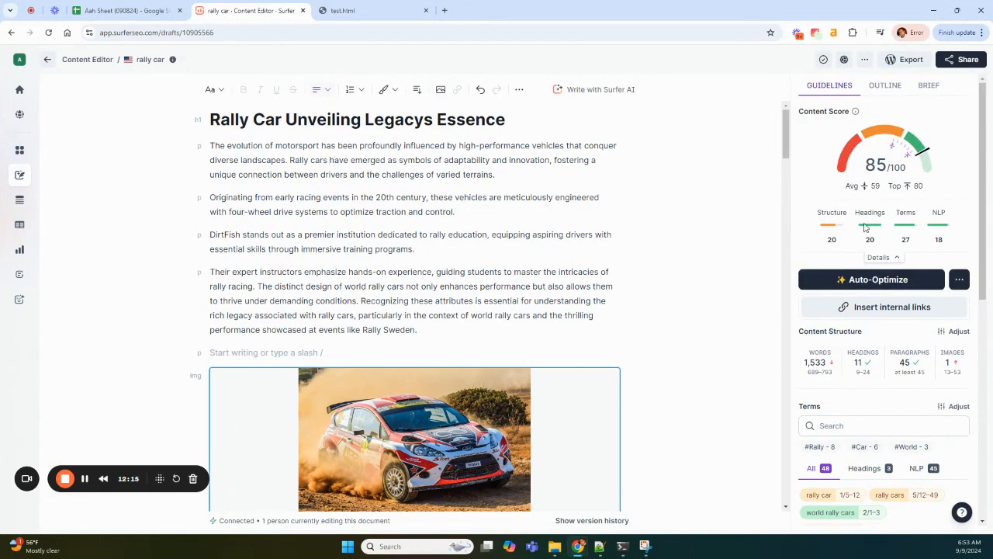
mouse_move(879, 153)
Compare the generated article's row in the Aah Sheet with the Content Editor draft, ending at the sheet's first columns
left_click(131, 11)
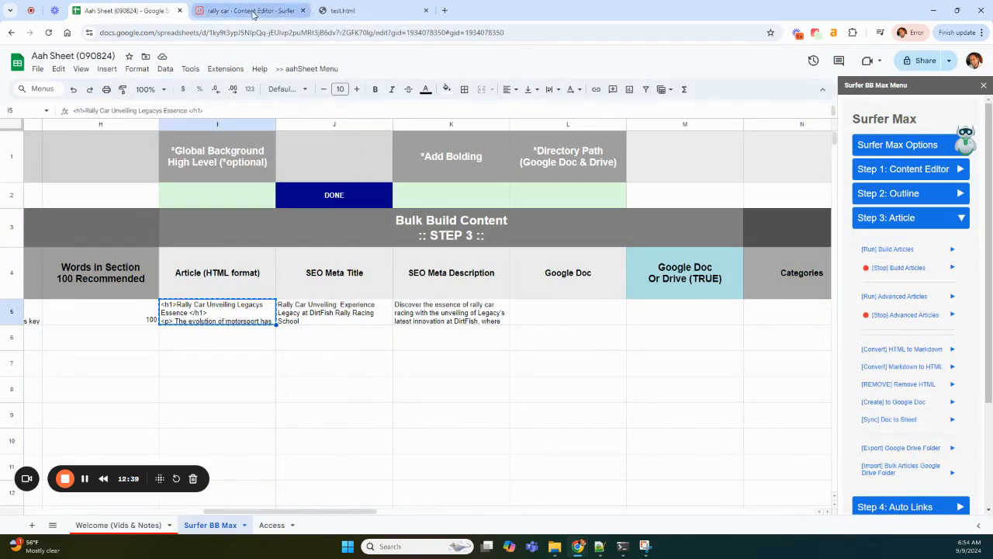
key("ctrl+Tab")
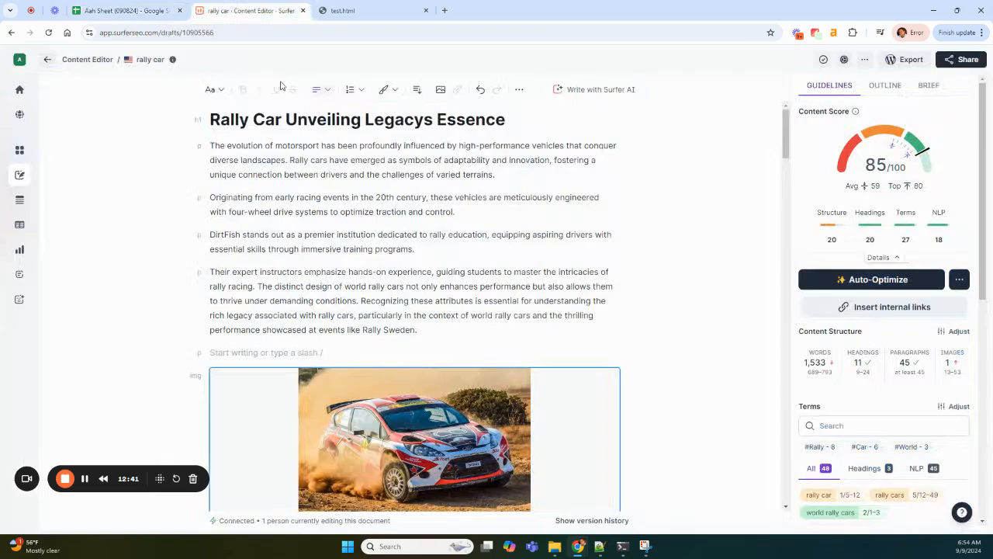
scroll(669, 355, "down", 15)
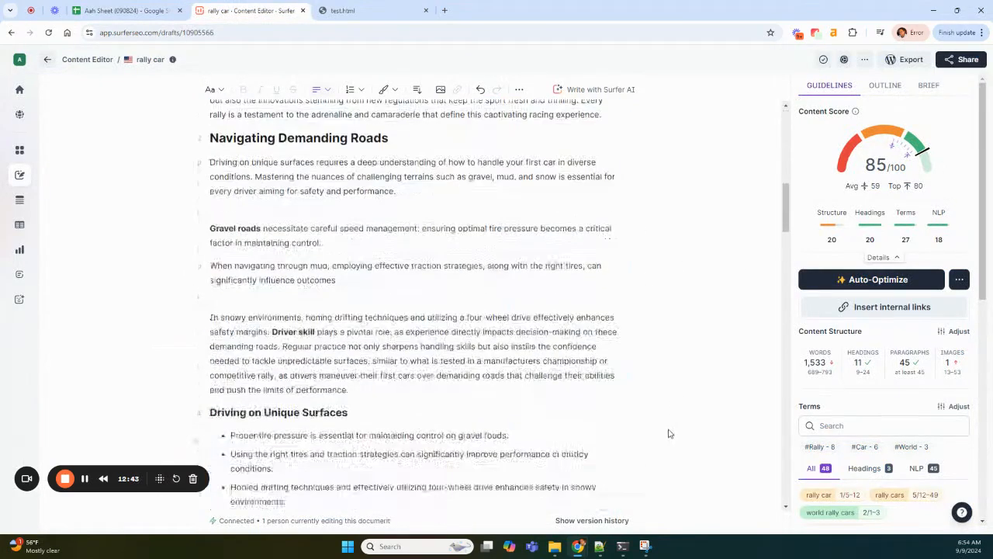
scroll(672, 432, "up", 14)
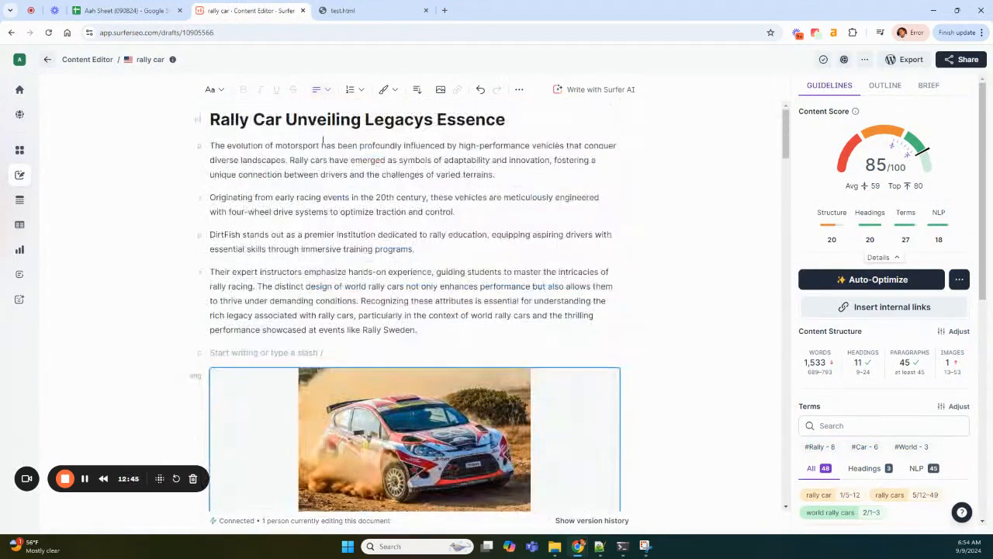
key("ctrl+shift+Tab")
left_click(318, 365)
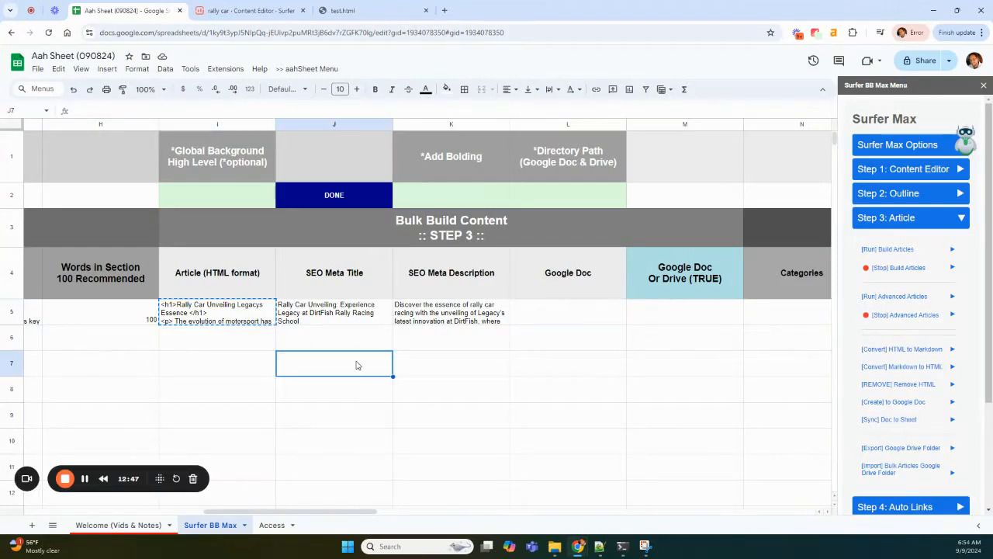
left_click_drag(314, 515, 128, 521)
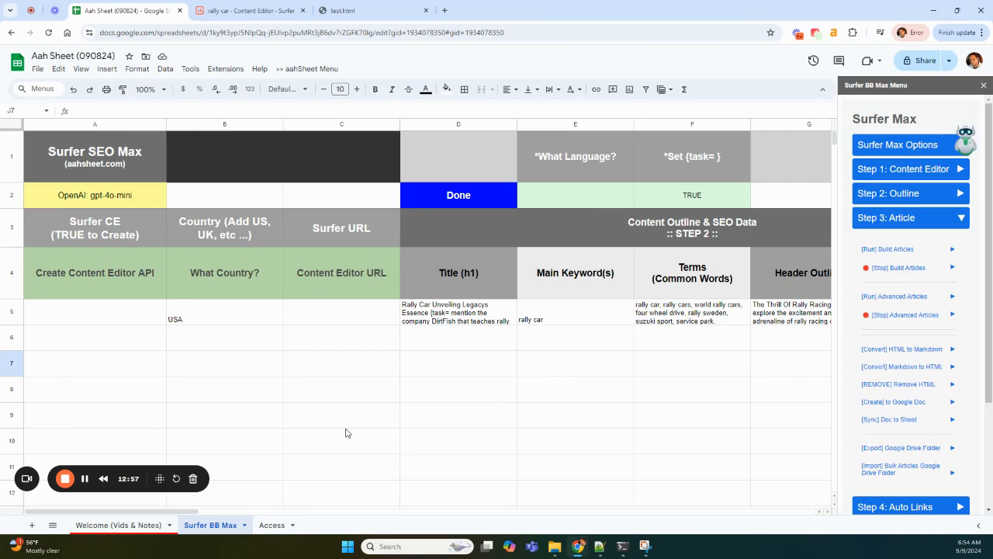
Examine the empty rows below the rally car entry in the Create Content Editor API and Main Keyword(s) columns
left_click(556, 335)
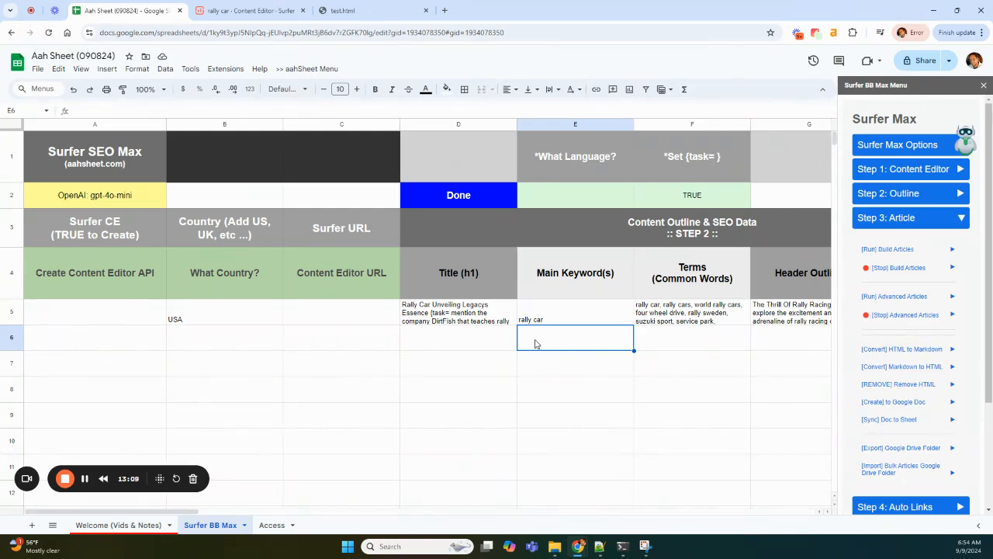
scroll(204, 376, "down", 2)
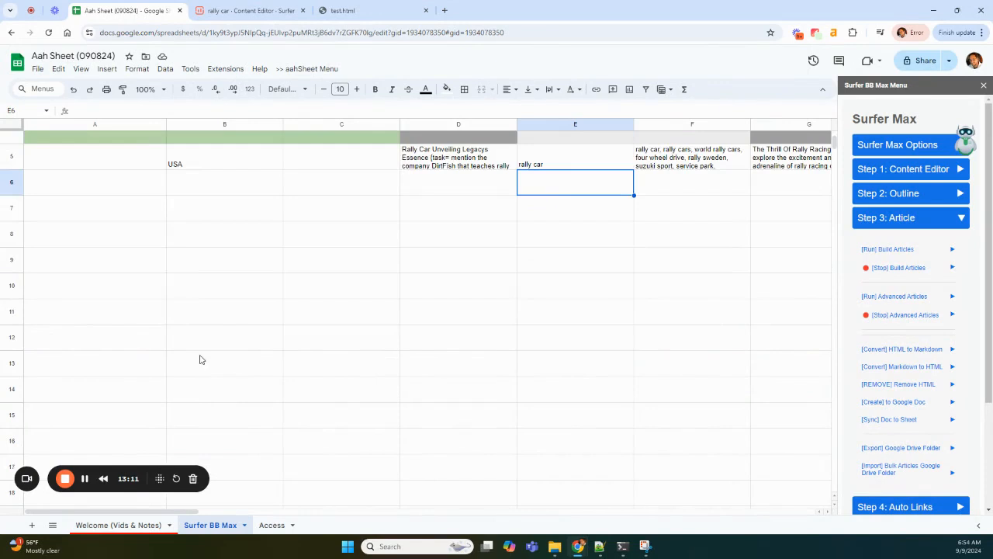
left_click_drag(130, 197, 112, 399)
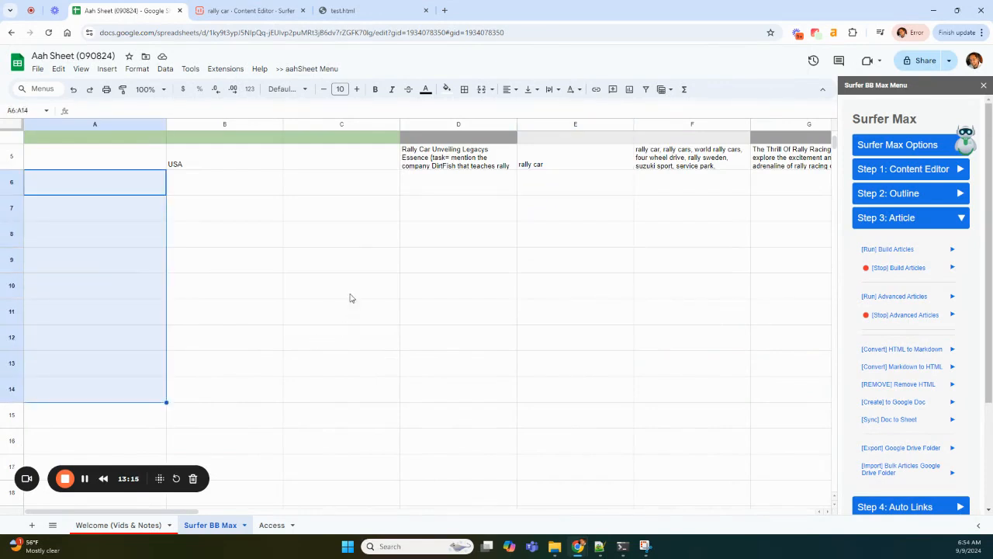
left_click(135, 183)
left_click_drag(131, 186, 122, 436)
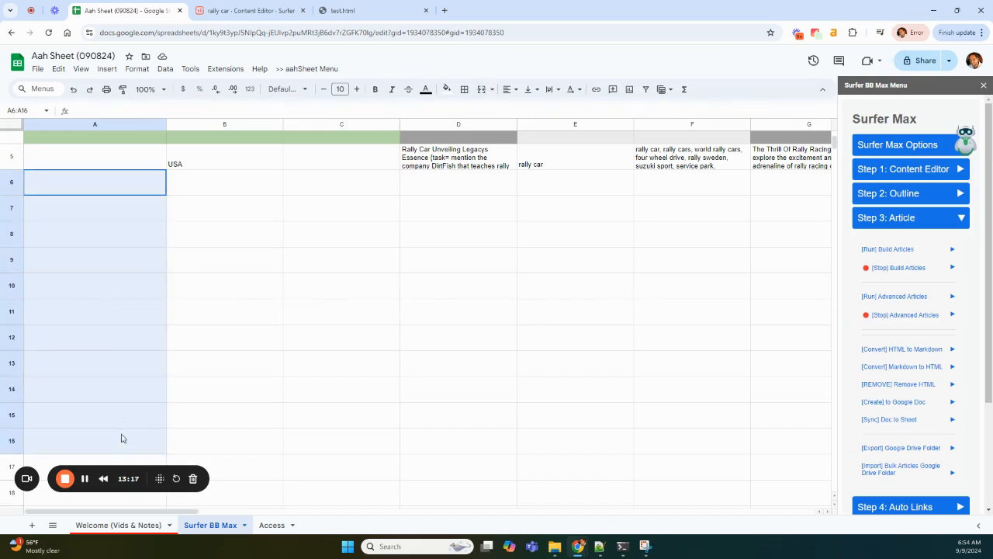
scroll(360, 321, "up", 2)
left_click(523, 291)
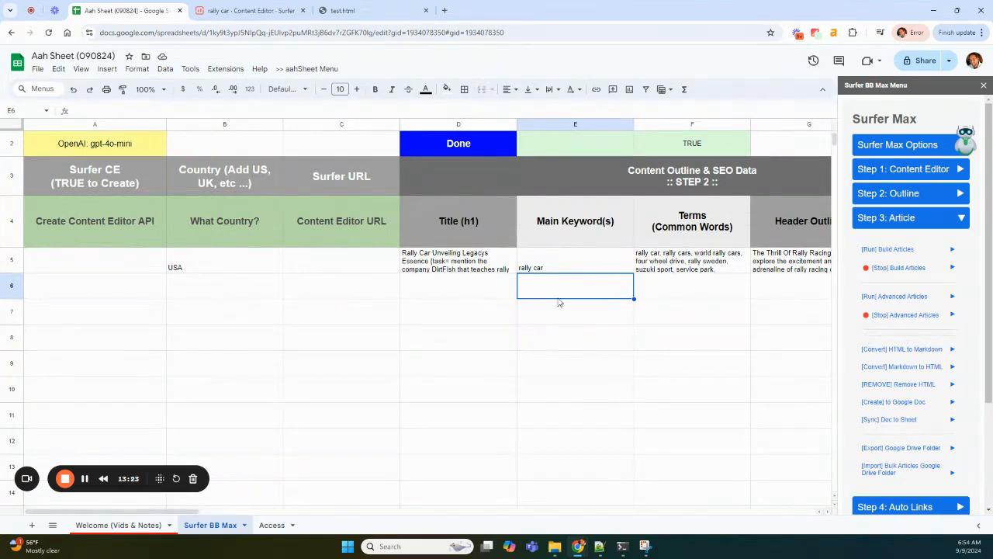
left_click_drag(561, 356, 593, 366)
left_click(677, 331)
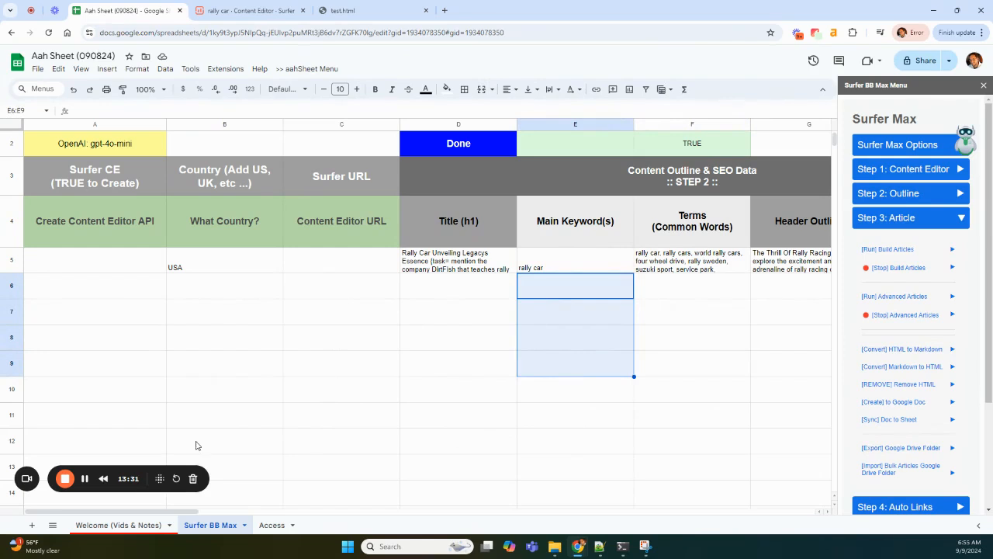
left_click(495, 291)
left_click(573, 290)
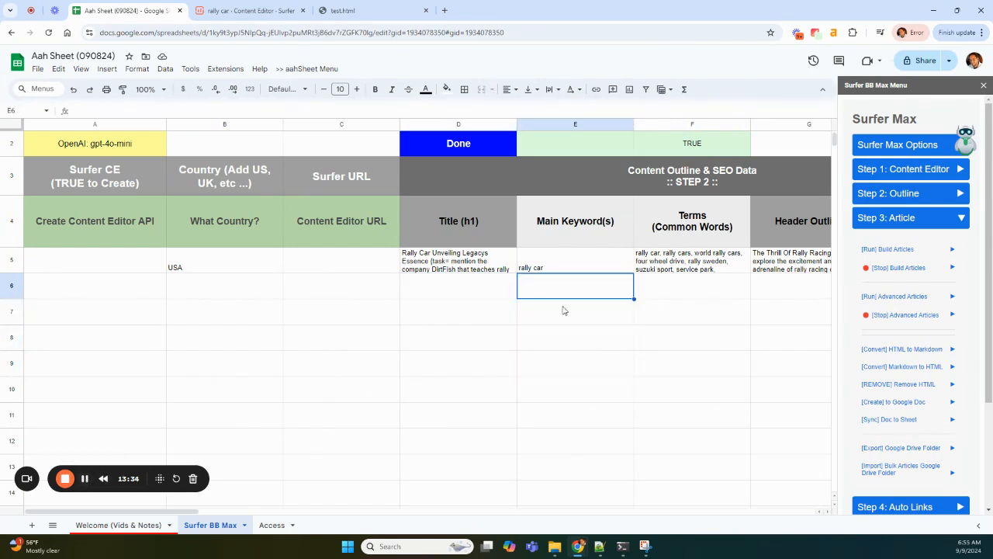
left_click(84, 479)
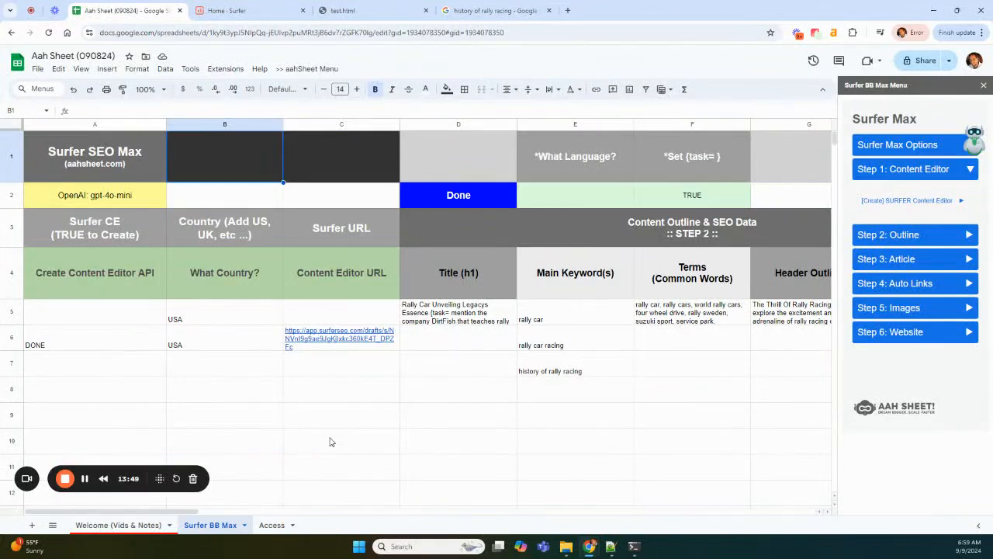
Review the main keywords "rally car racing" in E6 and "history of rally racing" in E7
left_click(554, 349)
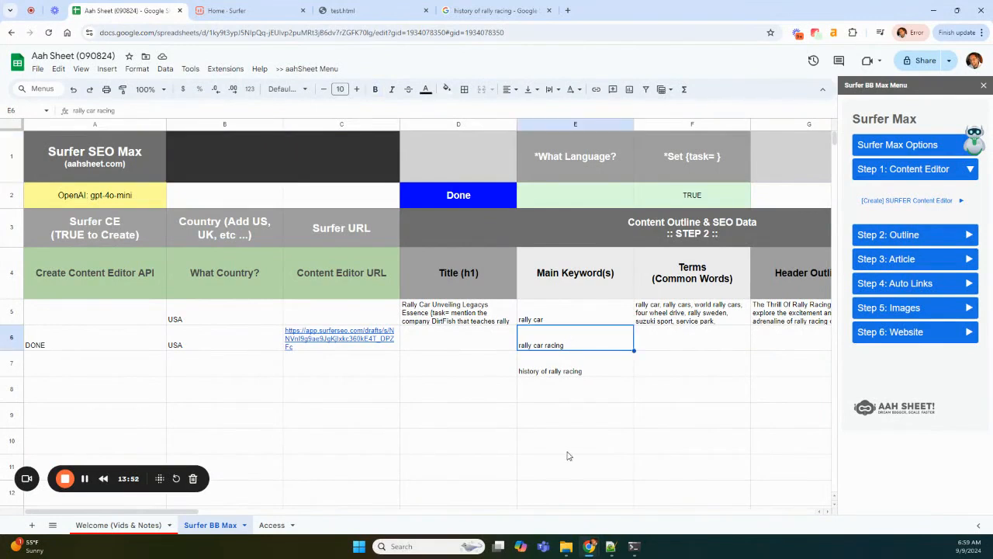
left_click(548, 126)
left_click(545, 370)
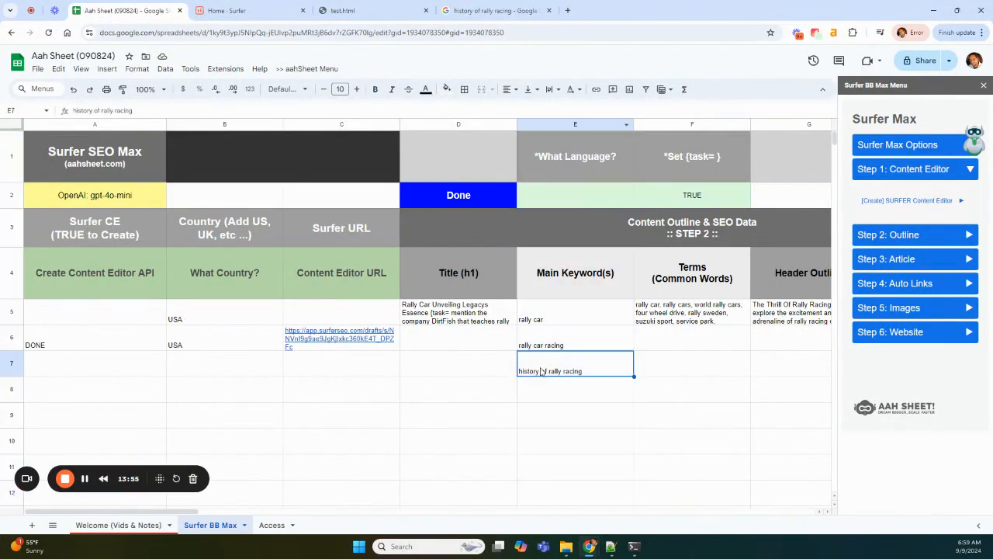
left_click(525, 349)
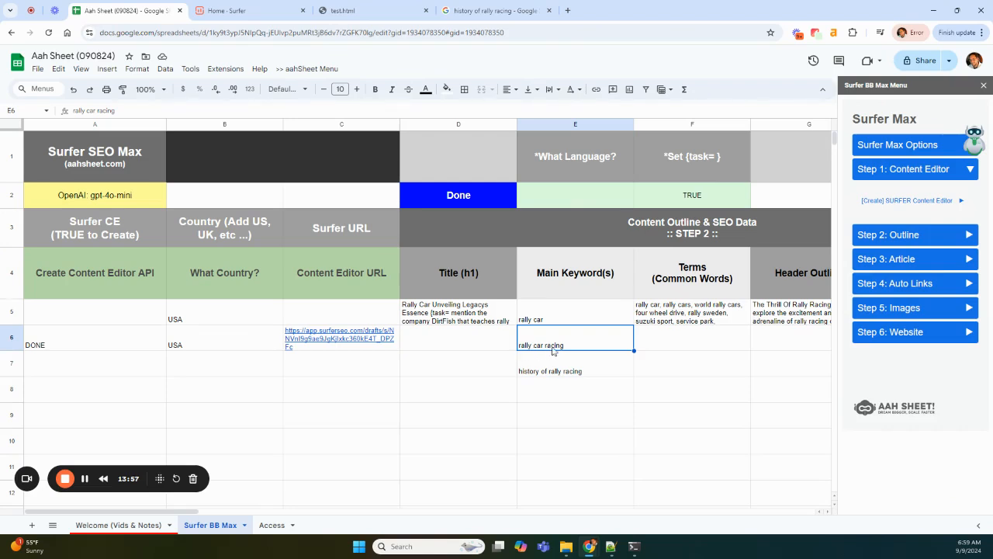
left_click(520, 373)
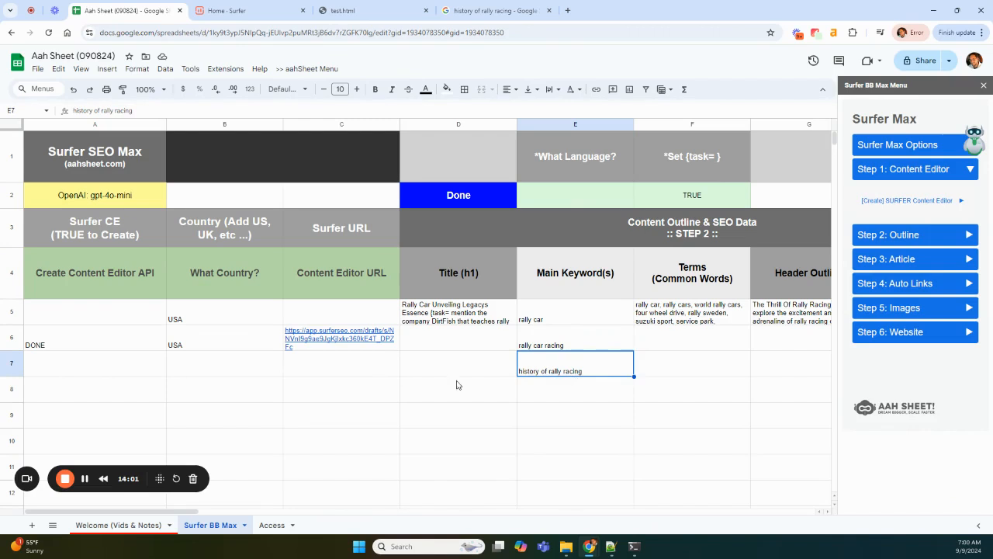
Fill the country USA into B7 and set Create Content Editor API to TRUE for the "history of rally racing" row
left_click(231, 350)
left_click_drag(284, 350, 272, 379)
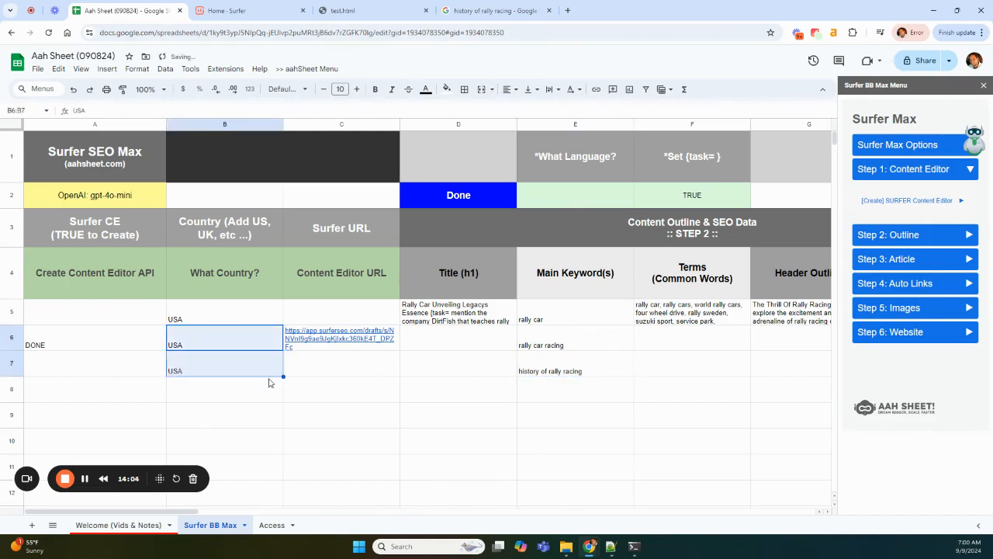
left_click(118, 374)
type("TRUE")
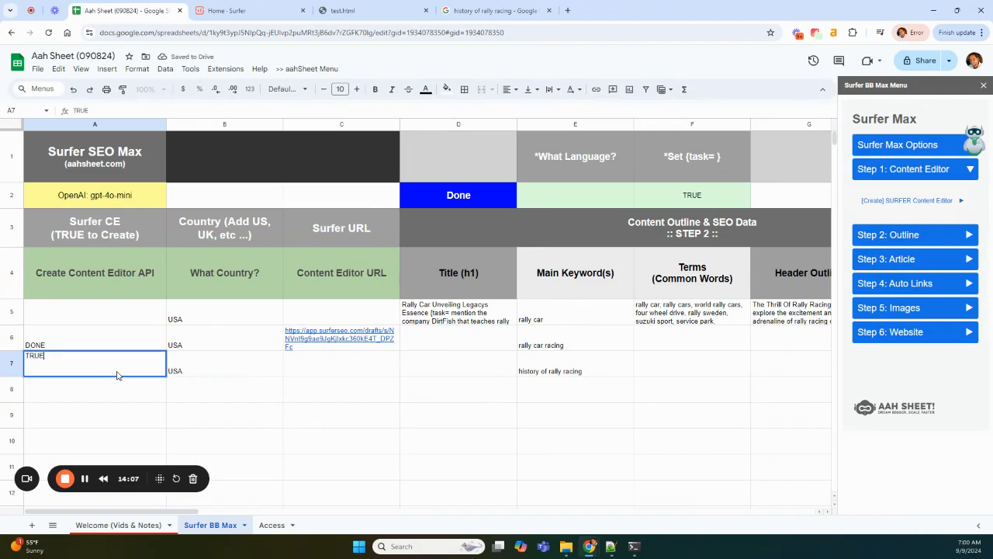
key("Return")
scroll(187, 379, "down", 3)
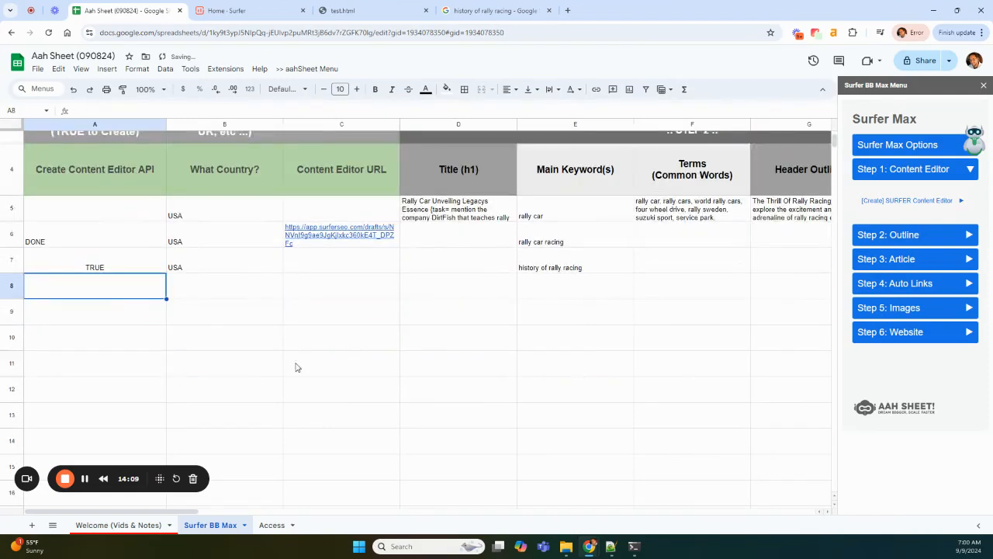
left_click_drag(541, 266, 553, 459)
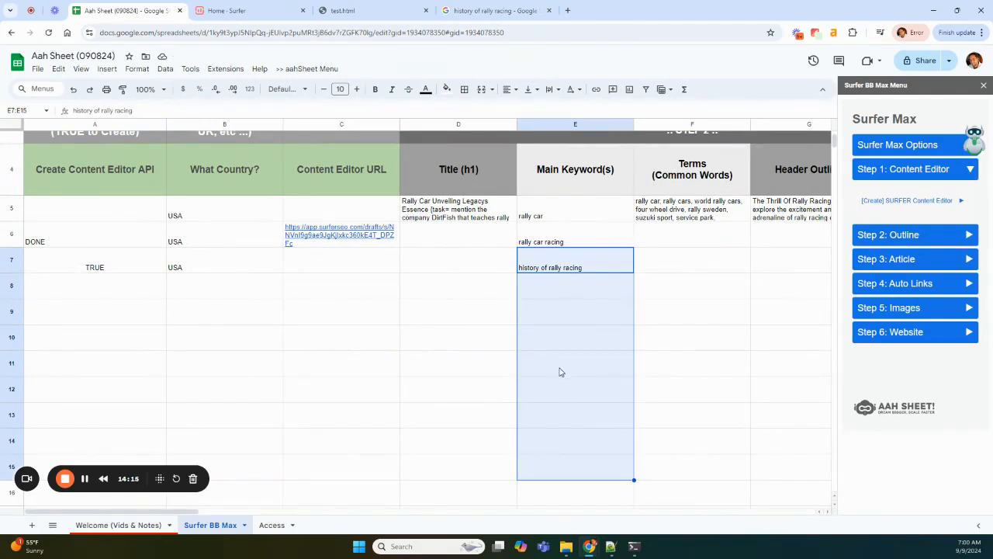
left_click(135, 271)
left_click_drag(165, 271, 144, 425)
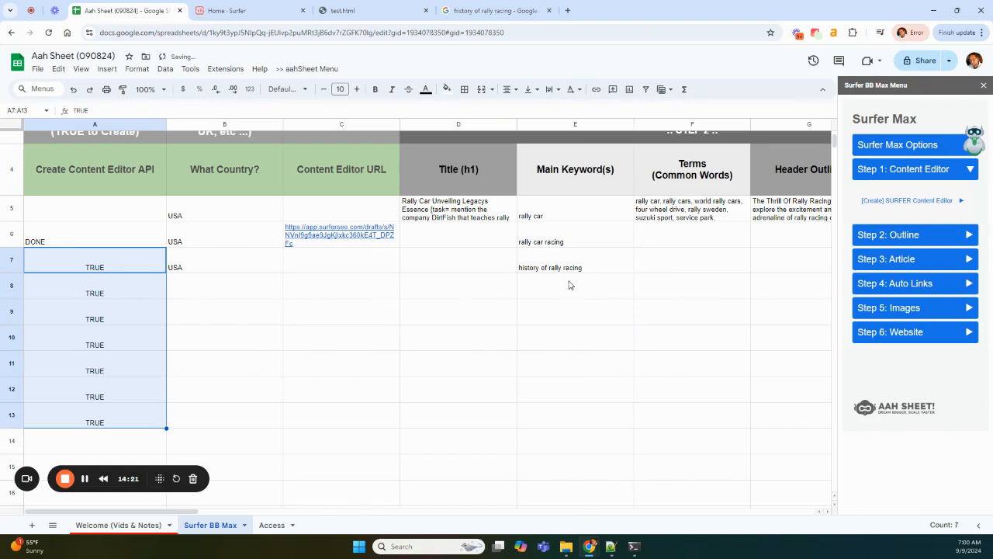
left_click(306, 396)
left_click_drag(131, 293, 129, 410)
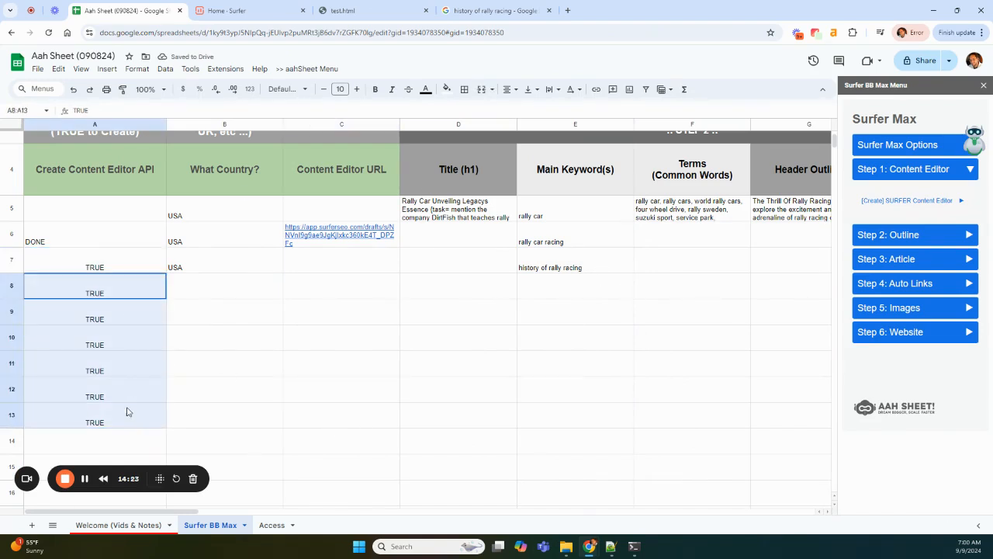
key("Delete")
left_click(227, 399)
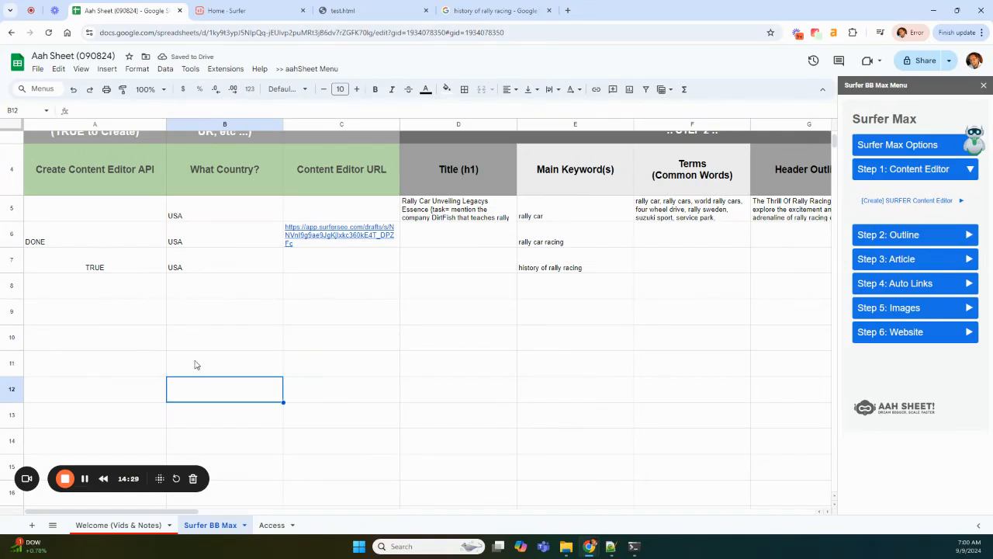
Create the Surfer Content Editor for the "history of rally racing" row with the TRUE flag in A7
scroll(187, 364, "up", 1)
scroll(187, 364, "up", 1)
left_click(124, 359)
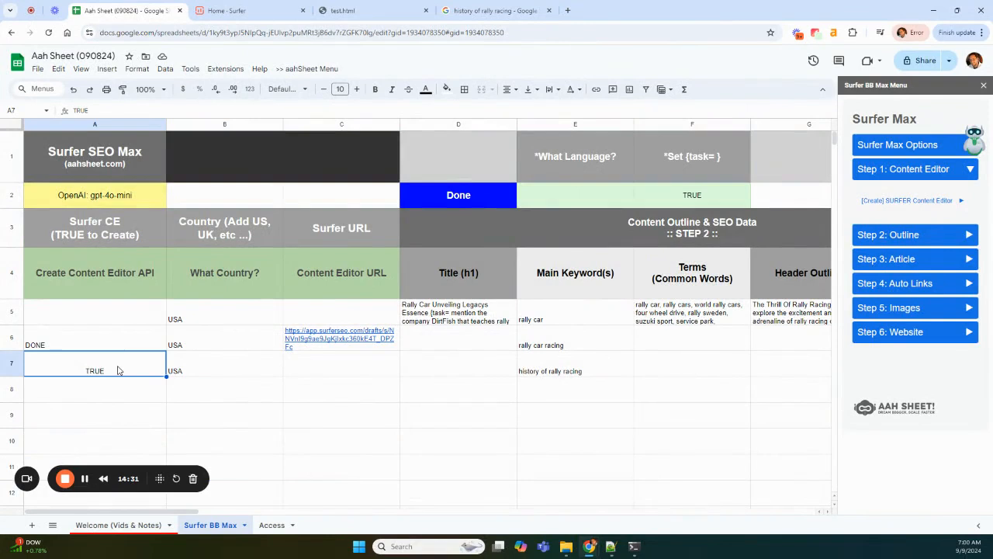
left_click(178, 168)
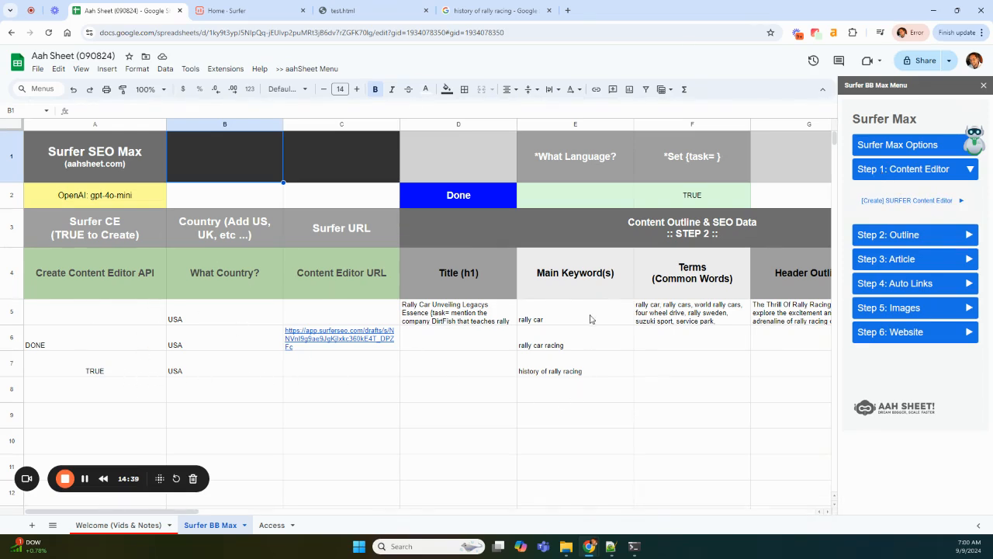
left_click(920, 202)
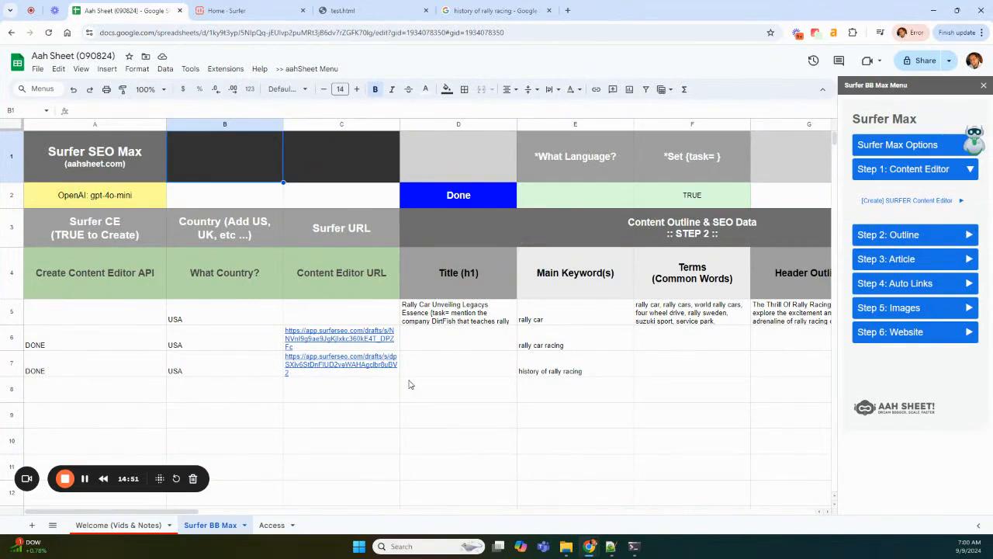
mouse_move(329, 367)
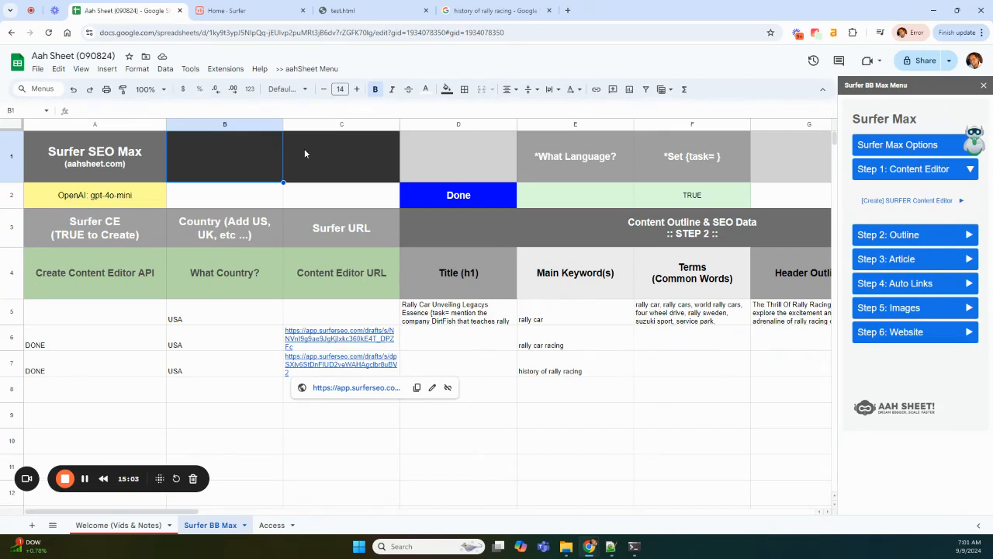
left_click(296, 155)
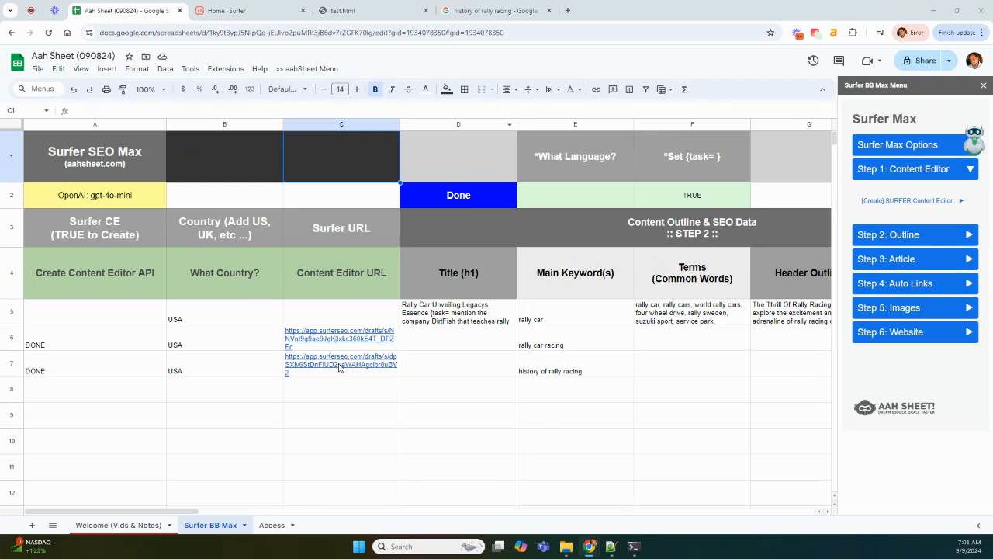
Switch to the Surfer dashboard and reload it to check the recent Content Editor entries
left_click(233, 11)
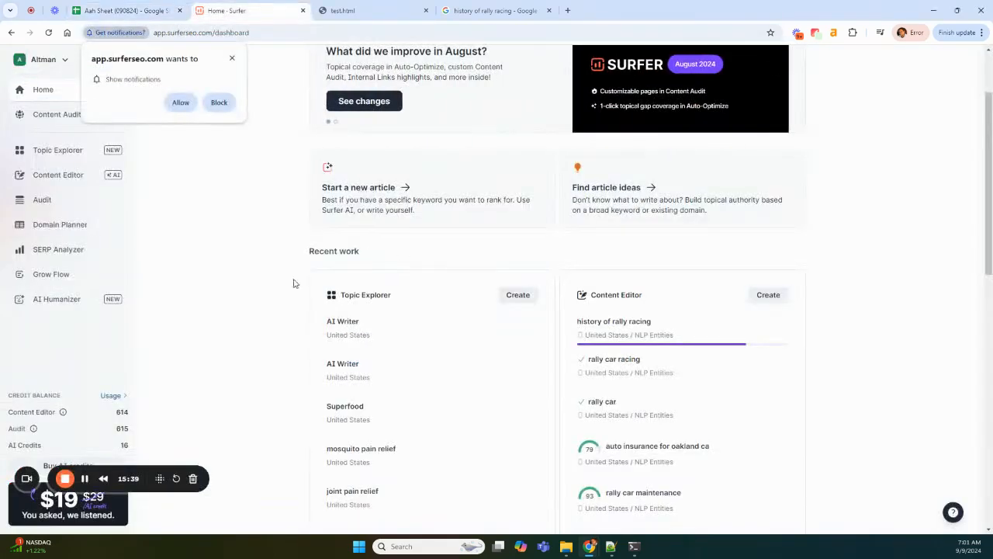
left_click(49, 33)
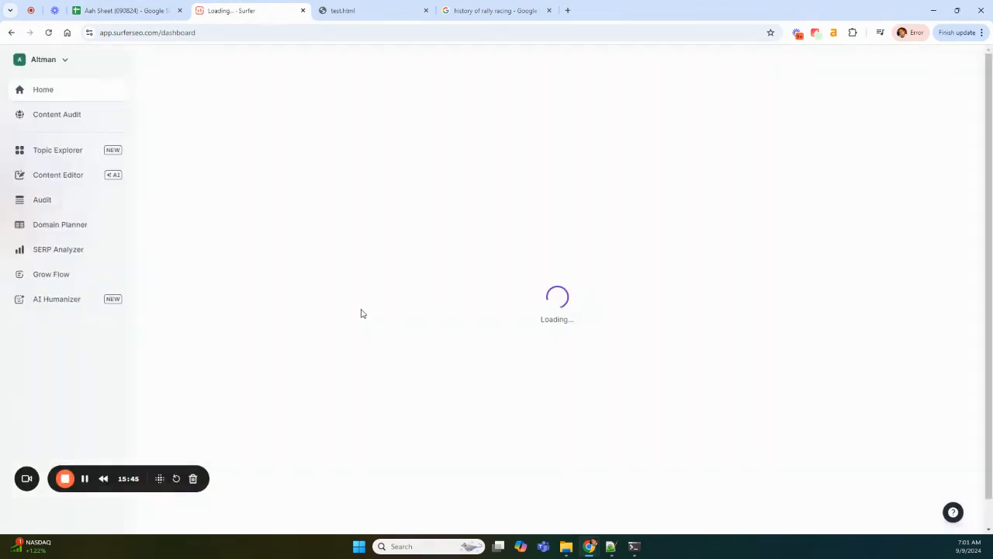
scroll(301, 395, "down", 1)
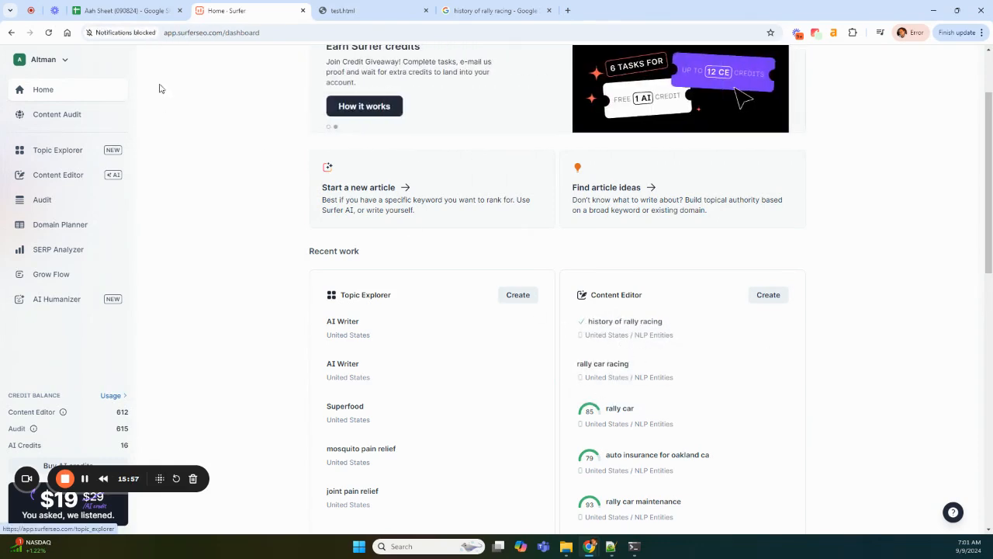
Copy all suggested terms from the "rally car racing" Surfer draft linked in C6 into the Aah Sheet's Terms cell F6
left_click(122, 11)
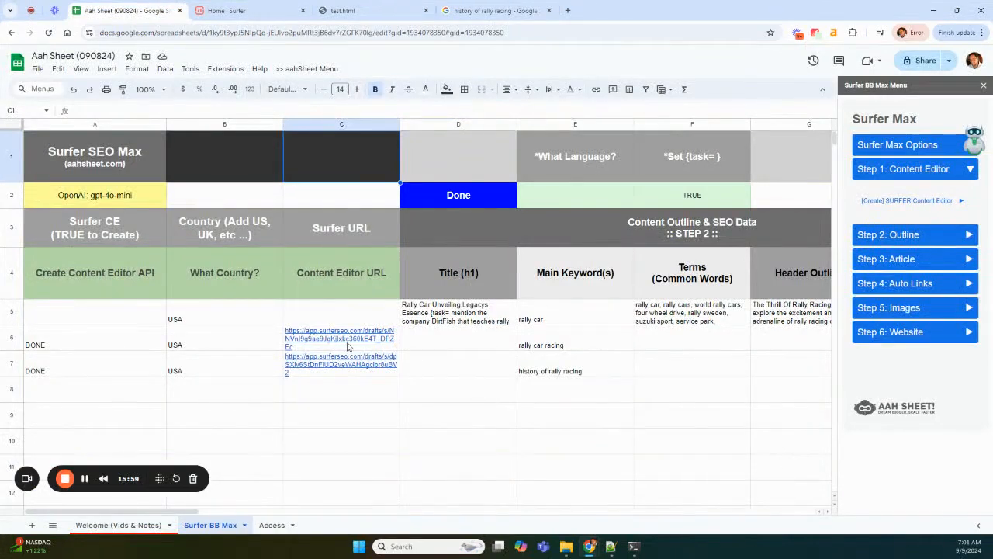
left_click(319, 339)
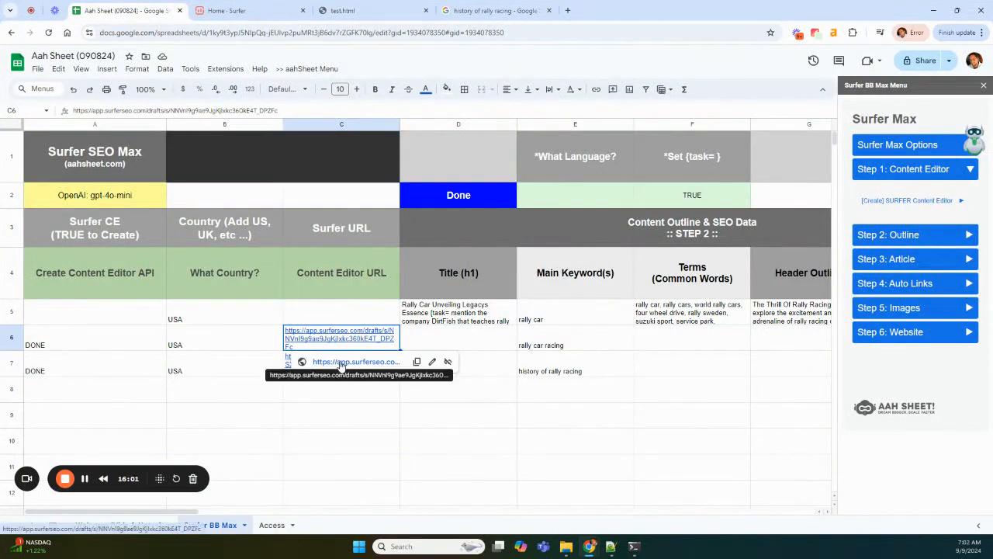
left_click(342, 363)
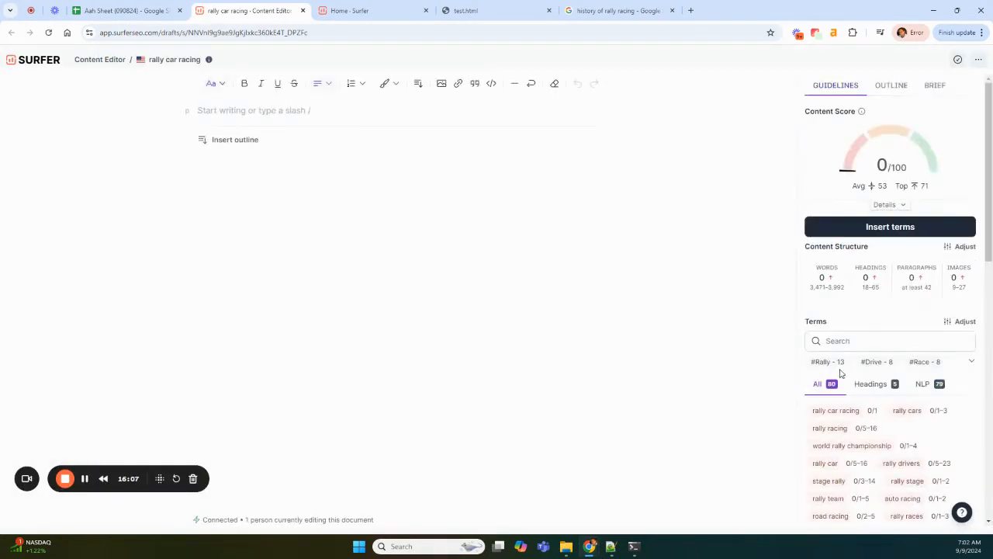
scroll(885, 385, "down", 10)
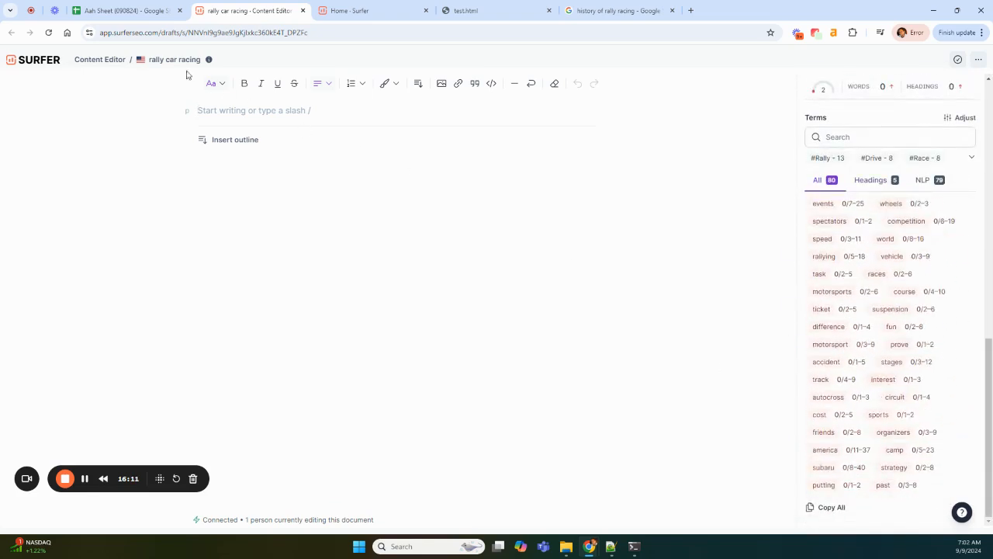
left_click(155, 11)
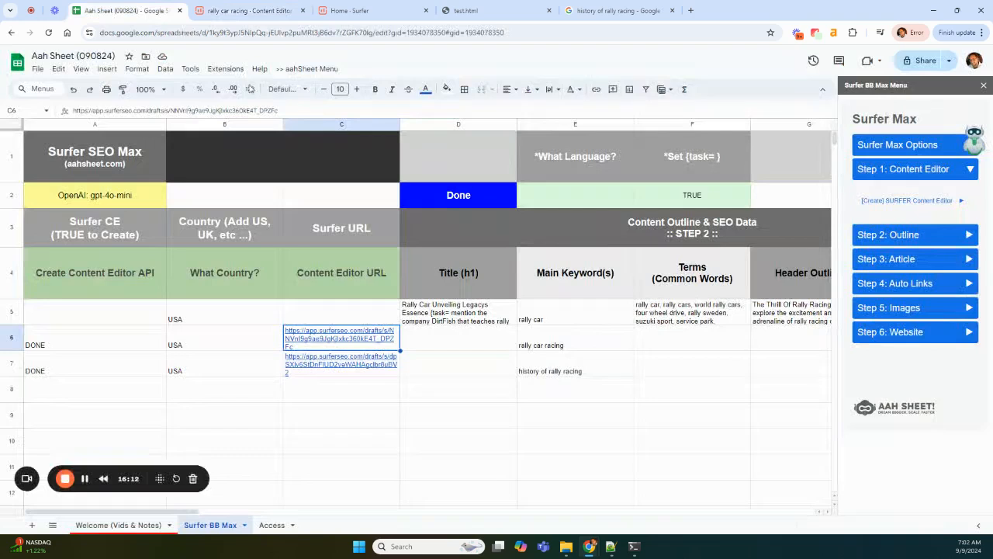
double_click(694, 349)
key("ctrl+v")
key("Return")
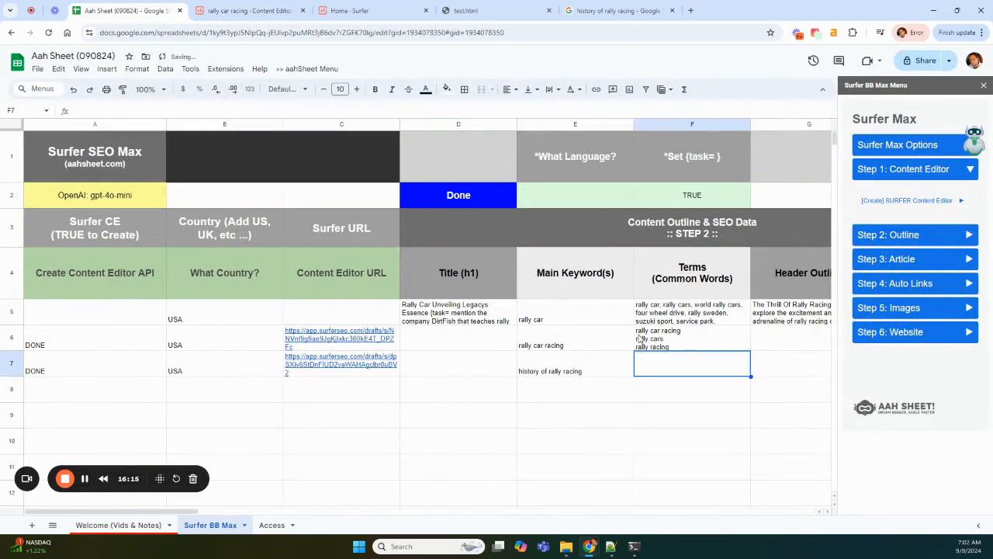
Copy all suggested terms from the "history of rally racing" Surfer draft linked in C7 into the Aah Sheet's Terms cell F7
left_click(338, 370)
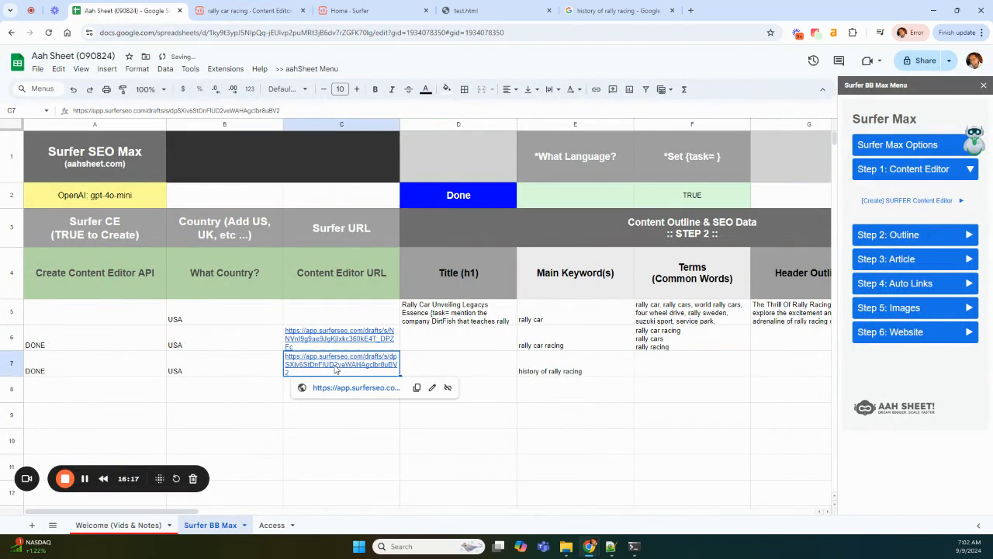
left_click(339, 388)
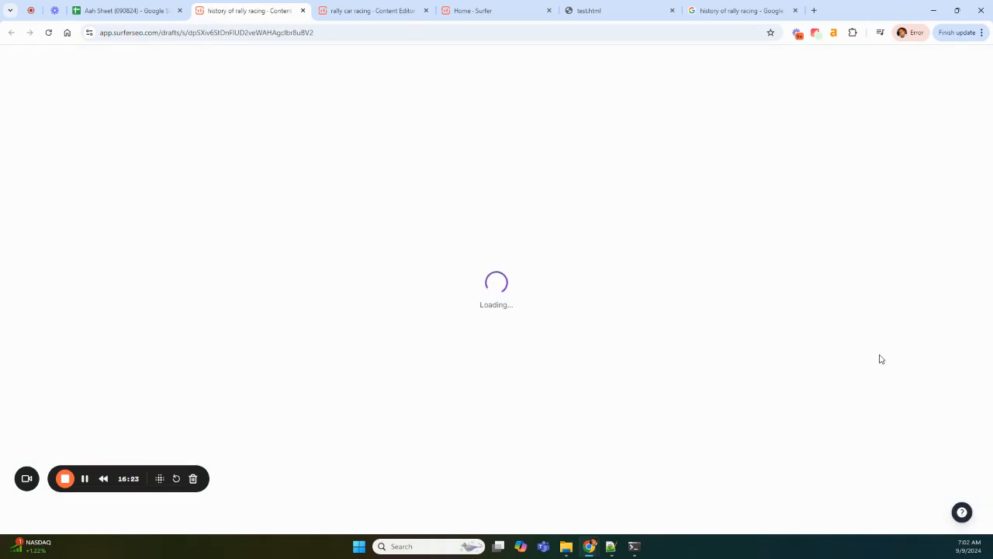
scroll(880, 359, "down", 5)
scroll(880, 358, "down", 10)
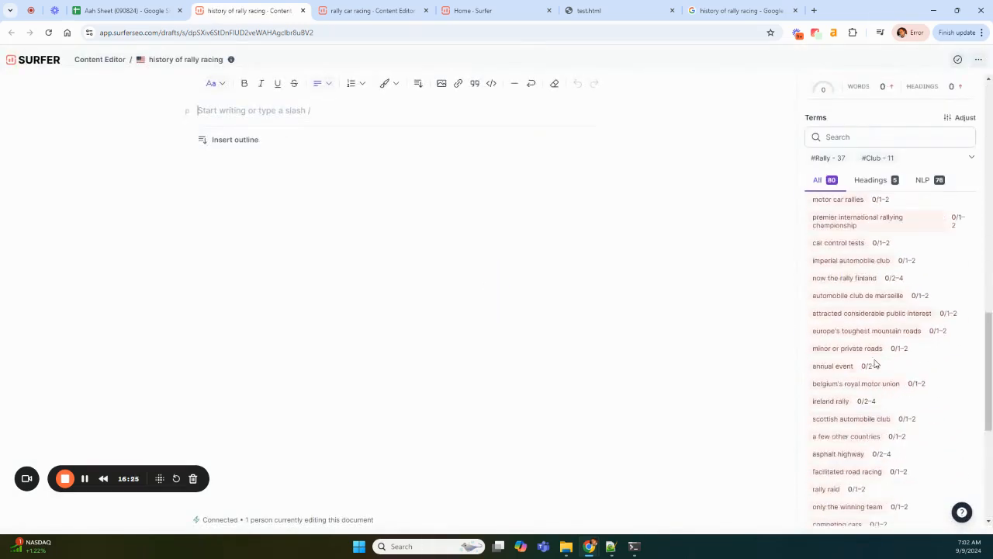
left_click(830, 509)
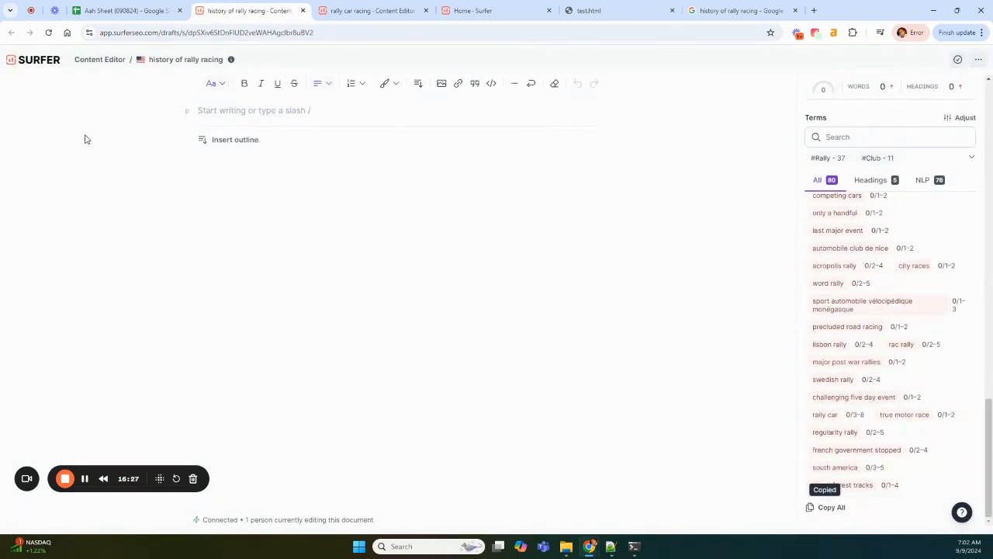
left_click(124, 10)
double_click(687, 364)
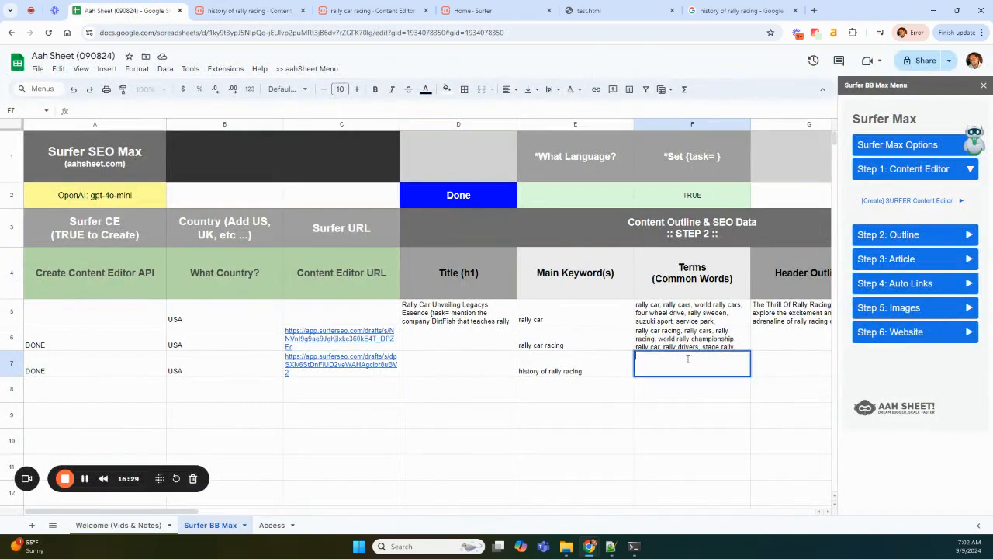
key("ctrl+v")
key("Return")
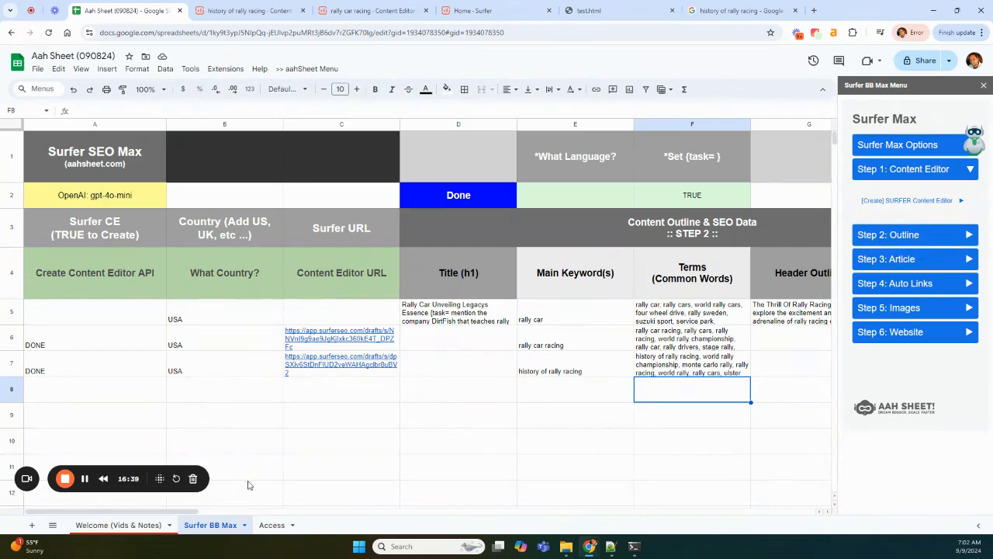
Replace the Content Editor options with the Step 2: Outline options and review the title, language and header outline columns
left_click_drag(187, 513, 227, 512)
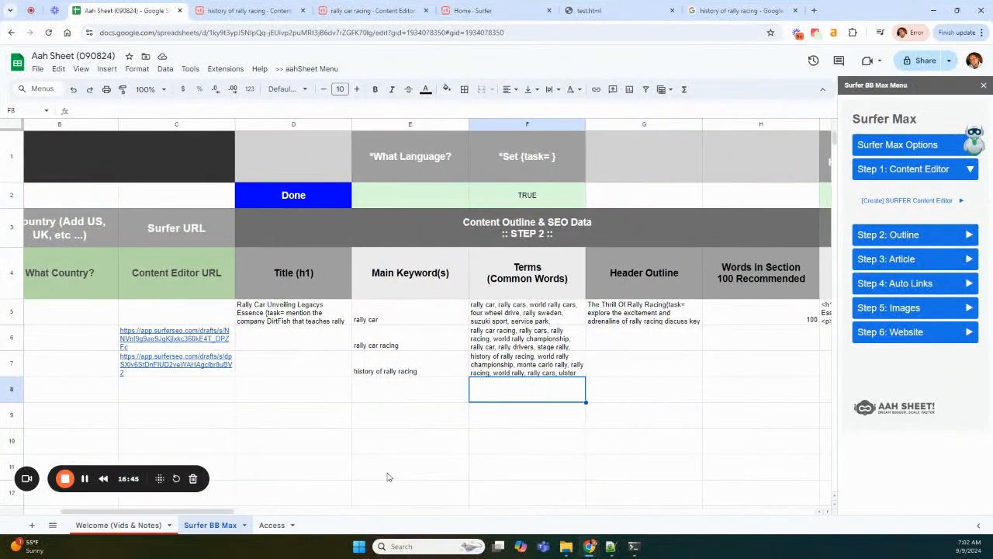
left_click(894, 170)
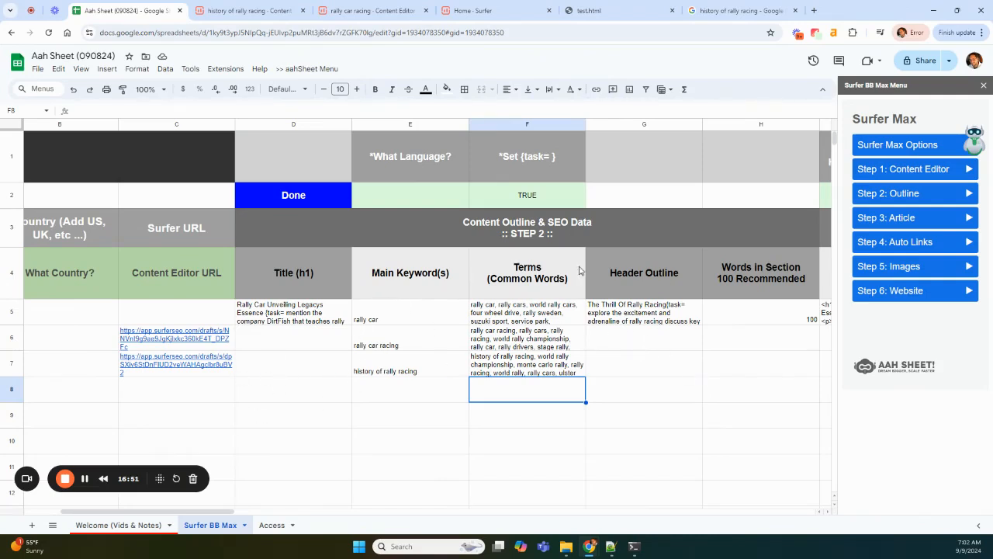
left_click(892, 194)
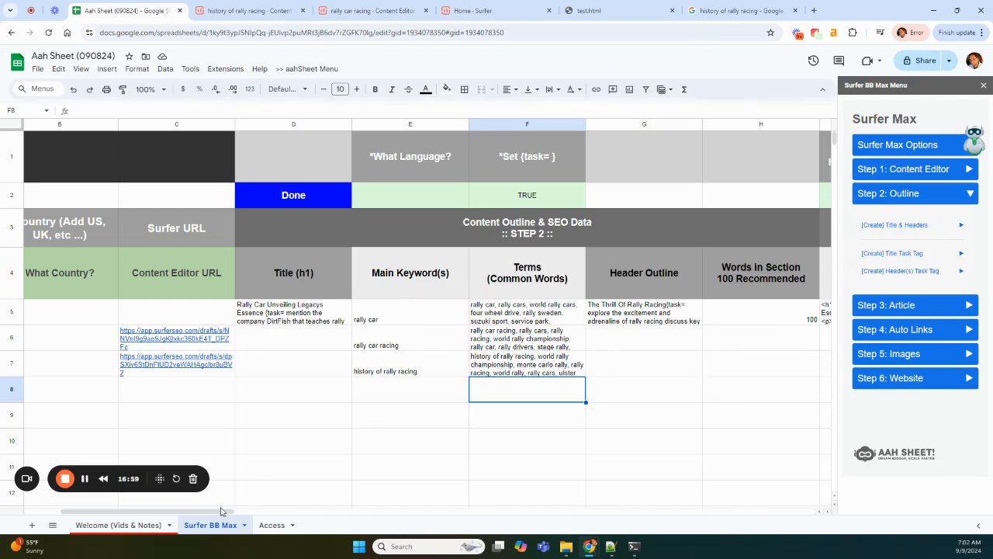
mouse_move(216, 516)
left_mouse_down()
mouse_move(332, 519)
mouse_move(232, 514)
left_mouse_up()
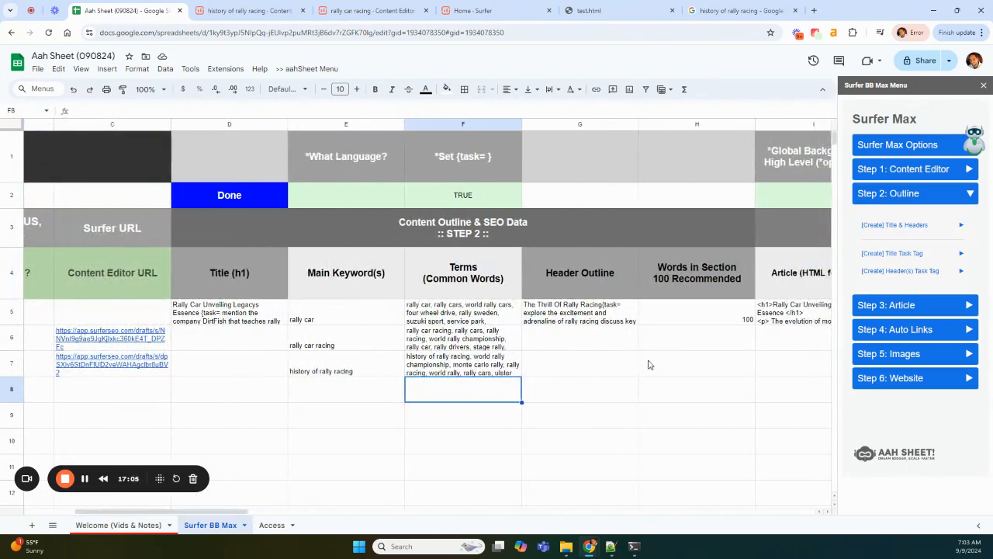
left_click(366, 163)
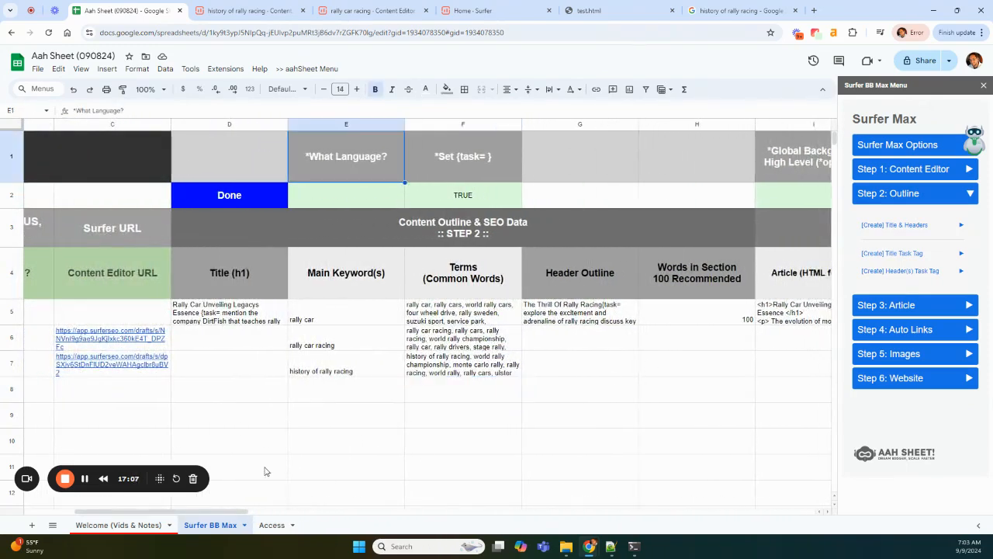
left_click_drag(221, 513, 201, 514)
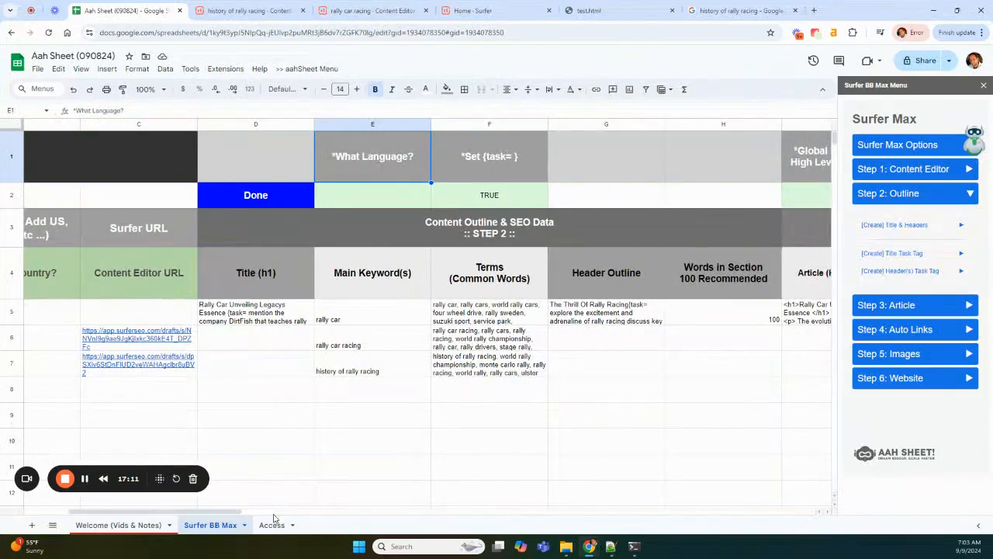